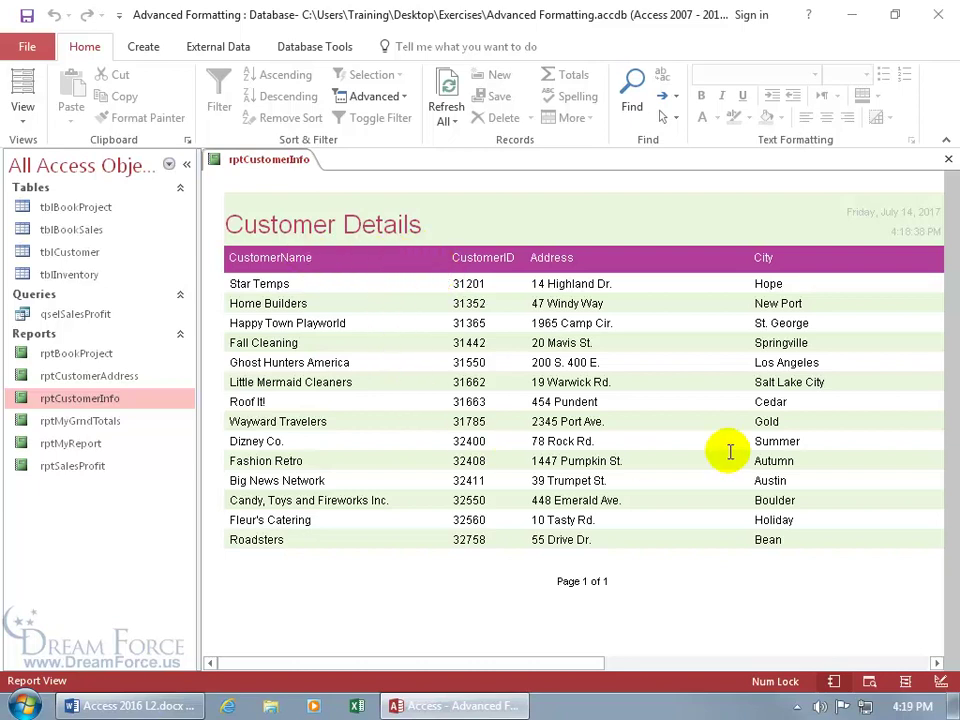
Review the columns of the rptCustomerInfo report across its full width and switch it to Design View
{"action": "left_click_drag", "start_coordinate": [577, 660], "coordinate": [907, 665]}
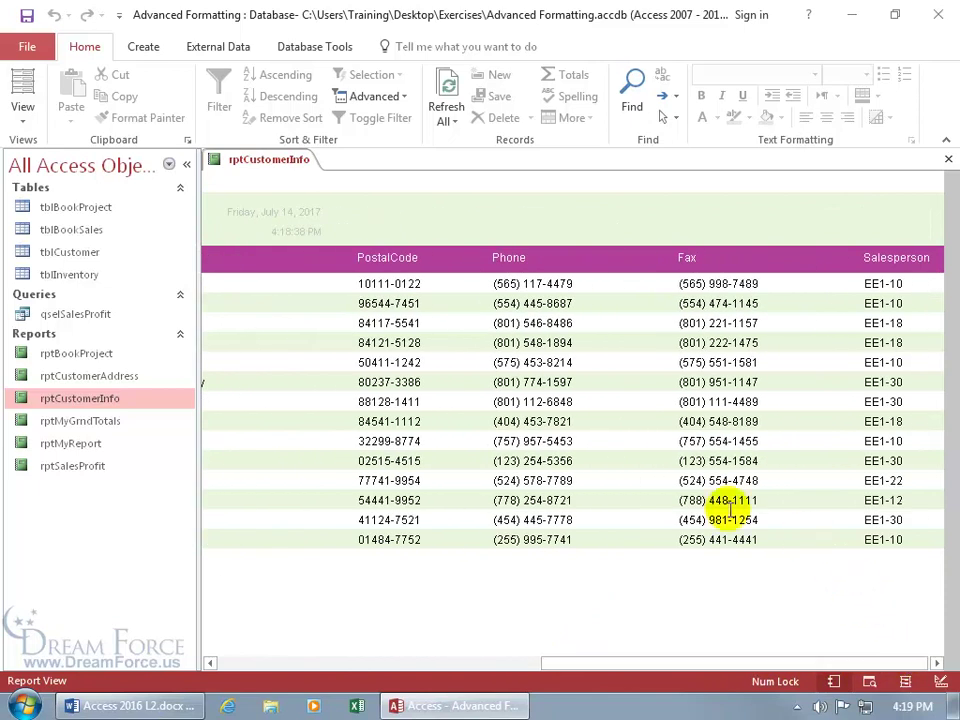
{"action": "left_click_drag", "start_coordinate": [632, 662], "coordinate": [300, 670]}
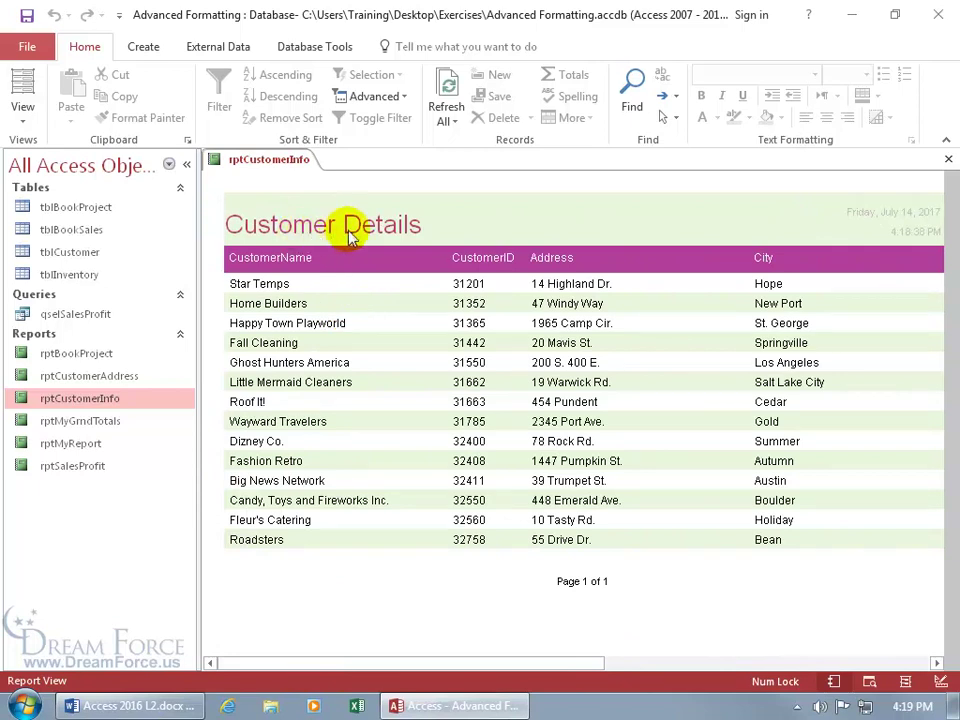
{"action": "right_click", "coordinate": [266, 180]}
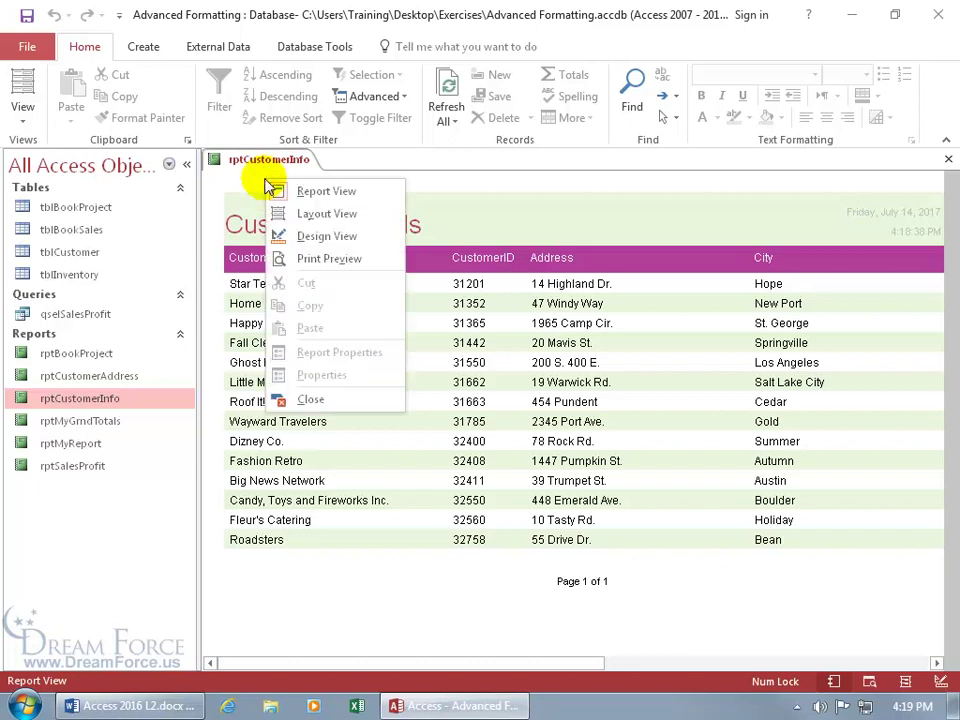
{"action": "left_click", "coordinate": [292, 236]}
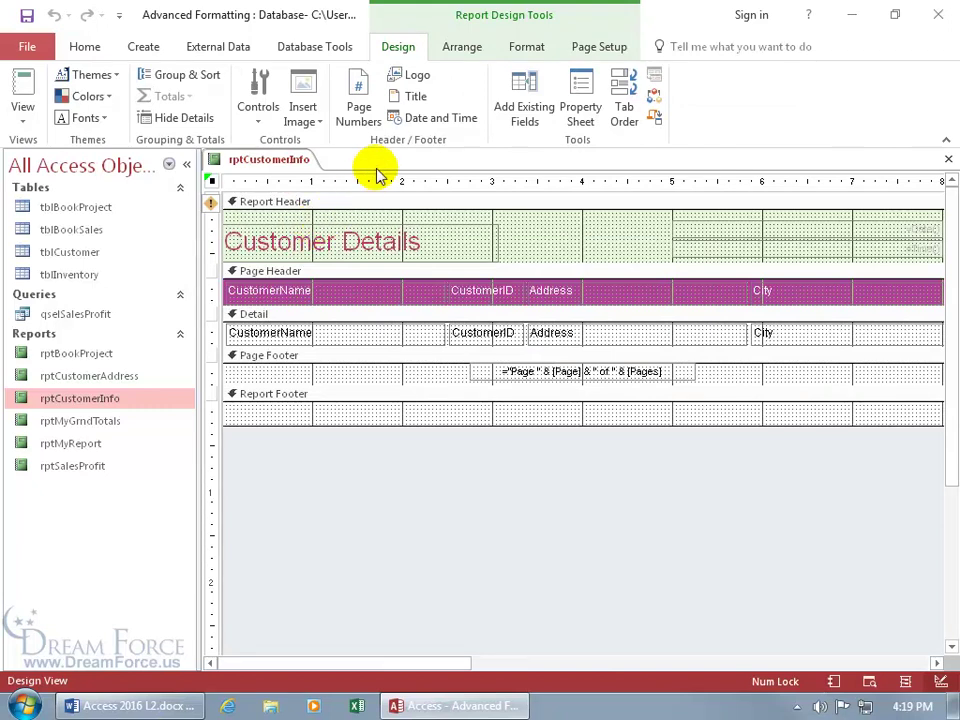
Add a label reading "Start Typing" to the Report Header beside the title and delete it again
{"action": "left_click", "coordinate": [257, 118]}
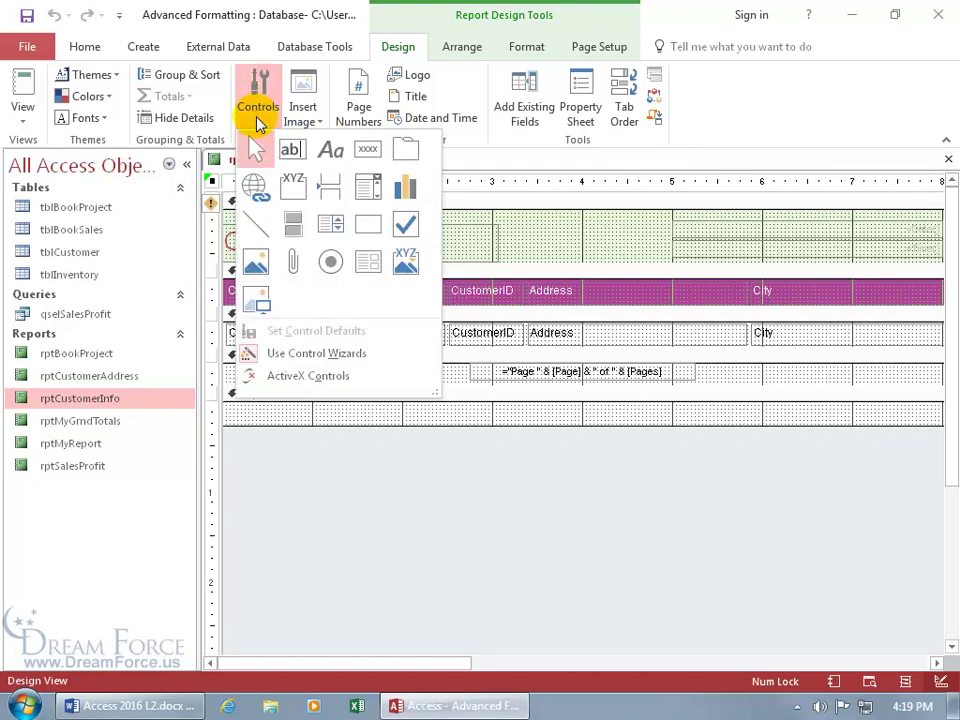
{"action": "left_click", "coordinate": [330, 158]}
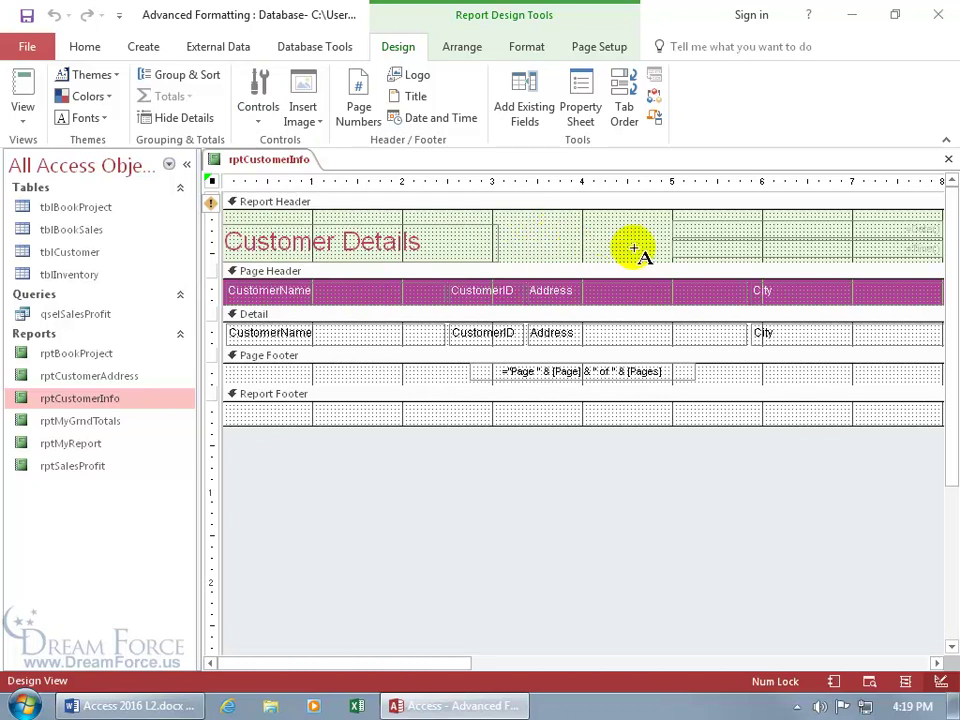
{"action": "left_click", "coordinate": [554, 238]}
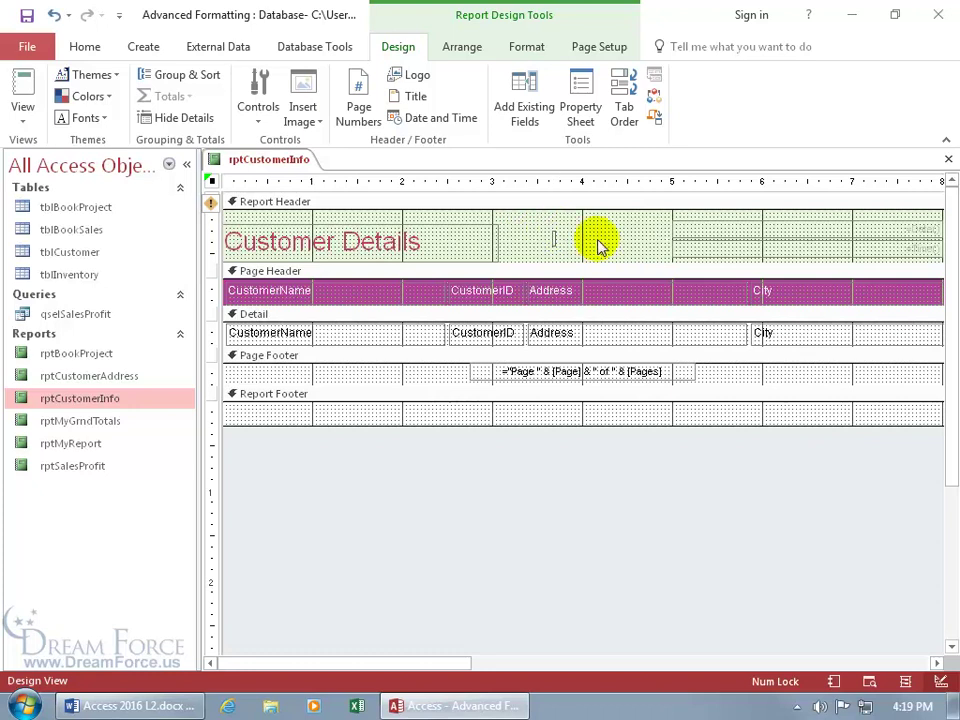
{"action": "type", "text": "Start Typing"}
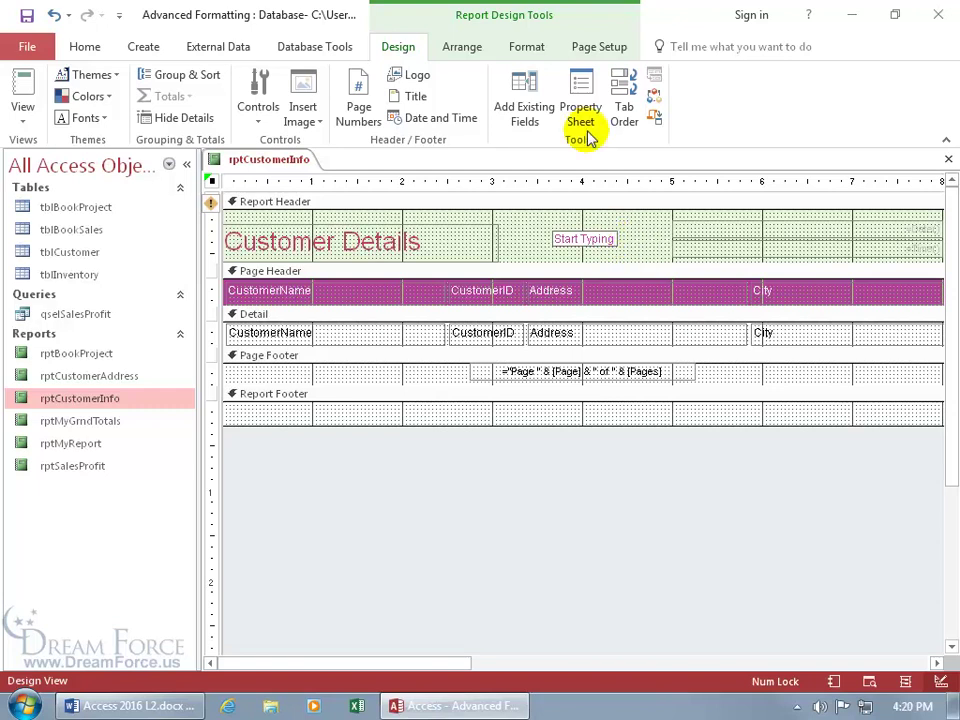
{"action": "left_click", "coordinate": [536, 47]}
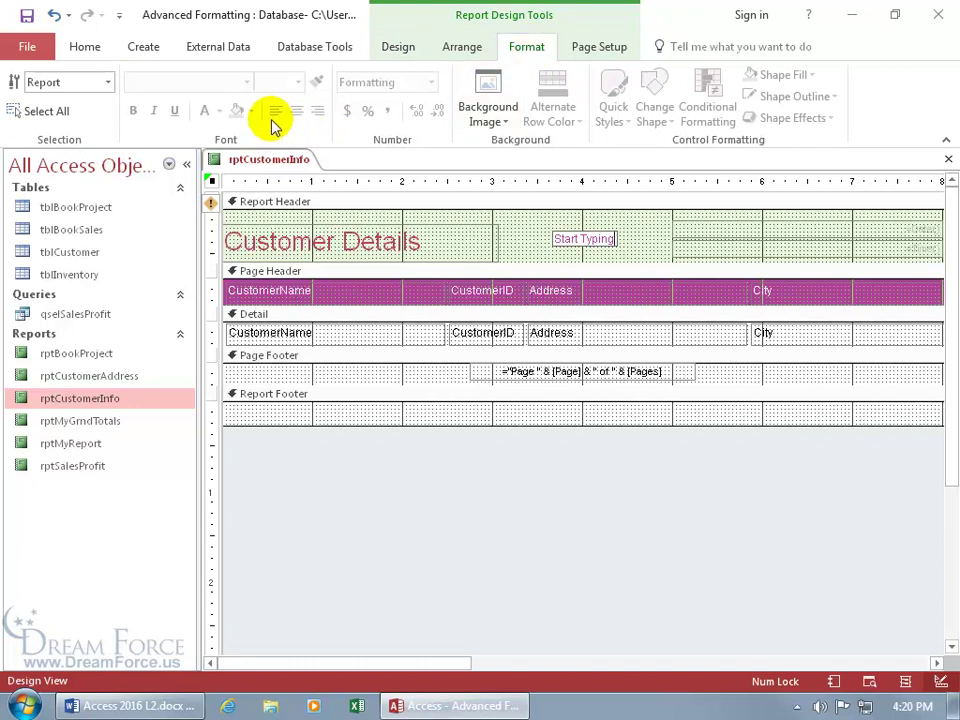
{"action": "left_click", "coordinate": [130, 111]}
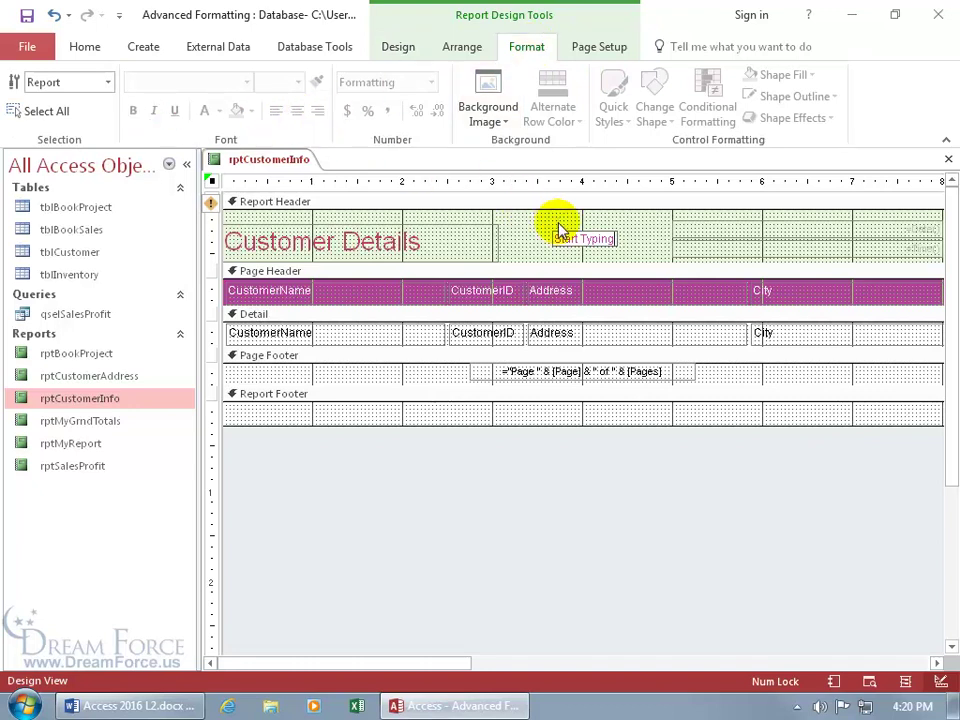
{"action": "key", "text": "Return"}
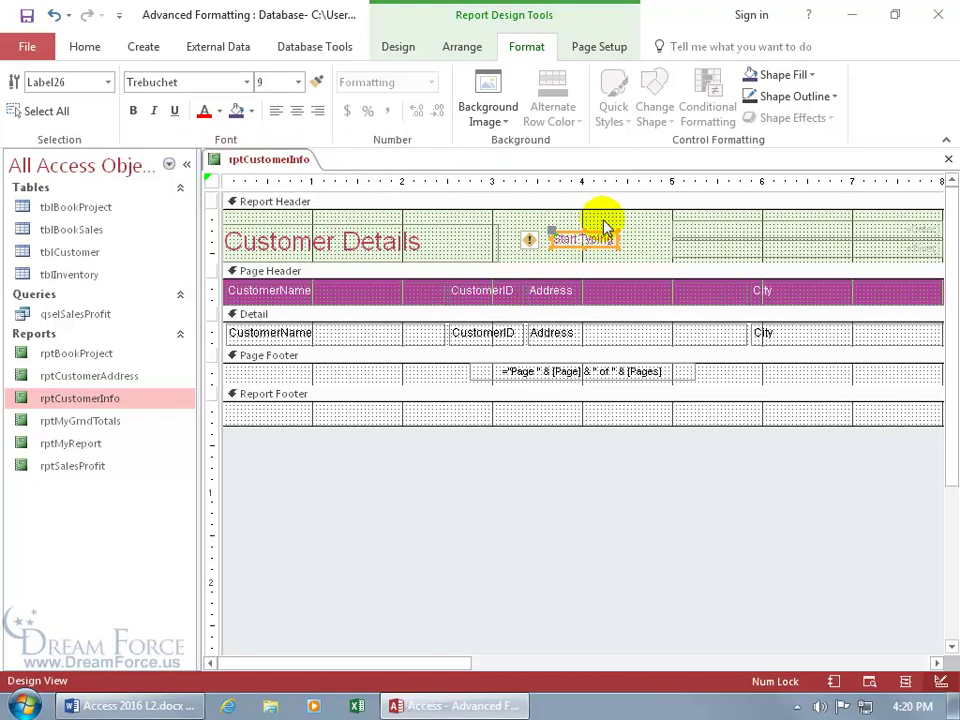
{"action": "key", "text": "Delete"}
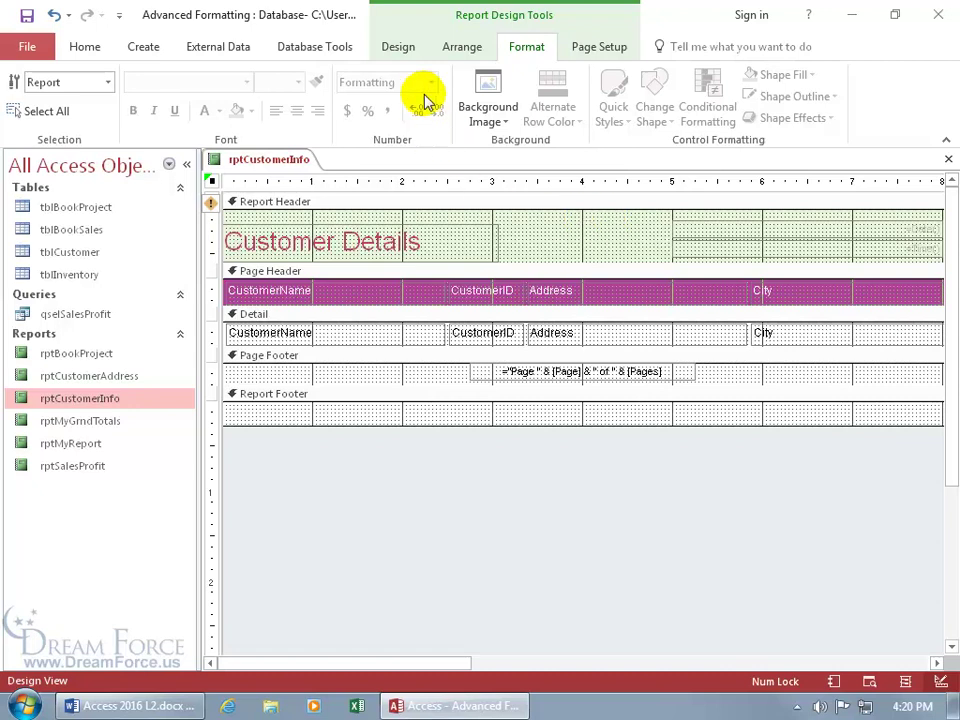
{"action": "left_click", "coordinate": [405, 52]}
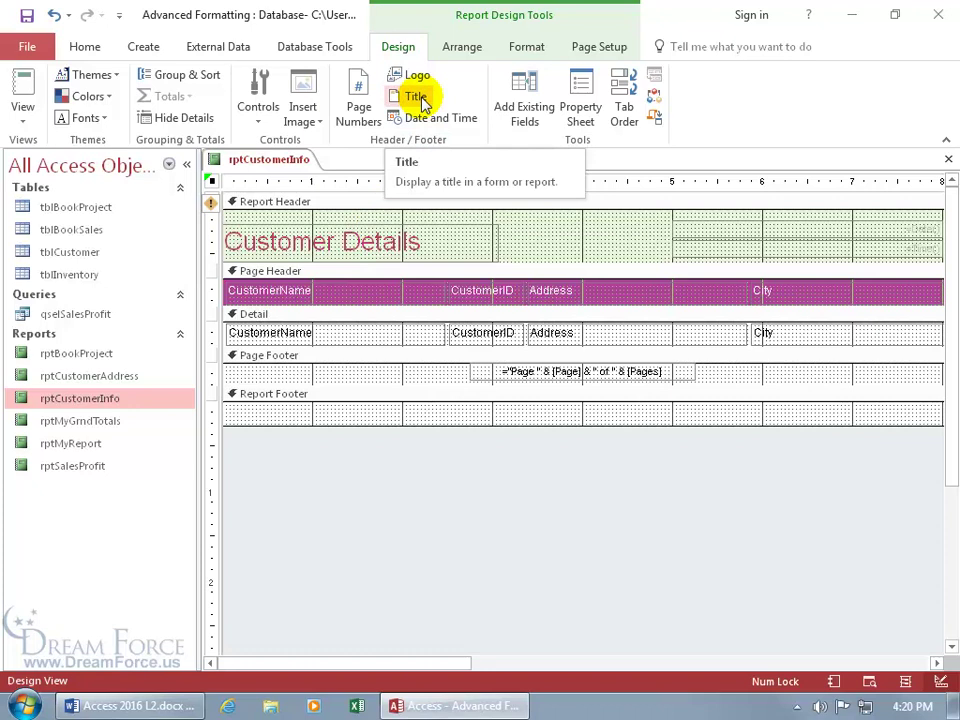
{"action": "left_click", "coordinate": [511, 332]}
{"action": "left_click", "coordinate": [579, 336]}
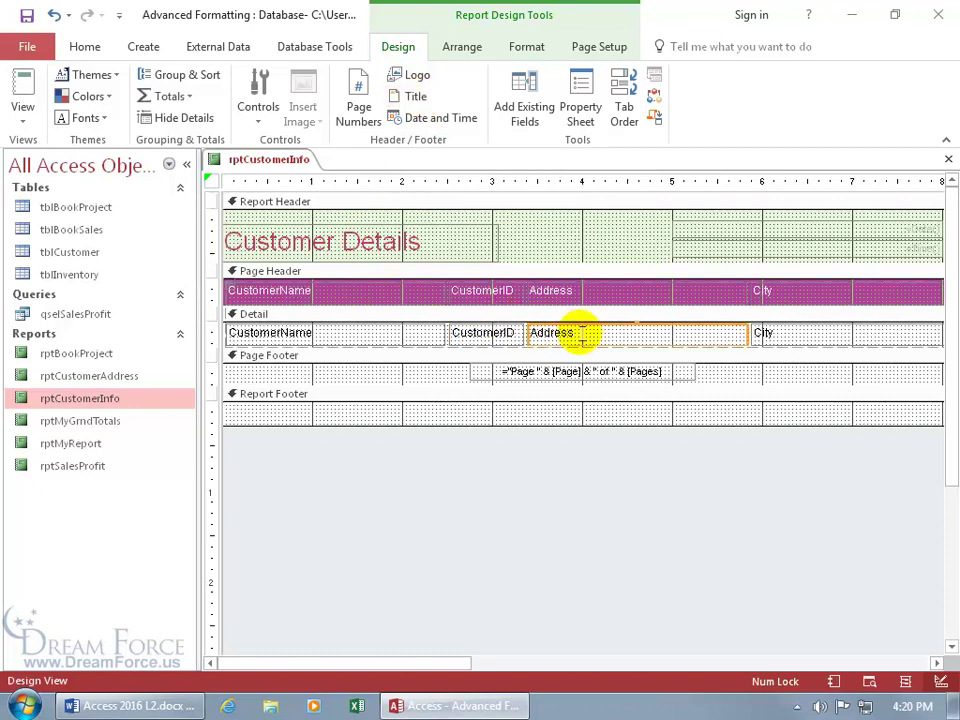
{"action": "left_click", "coordinate": [562, 372]}
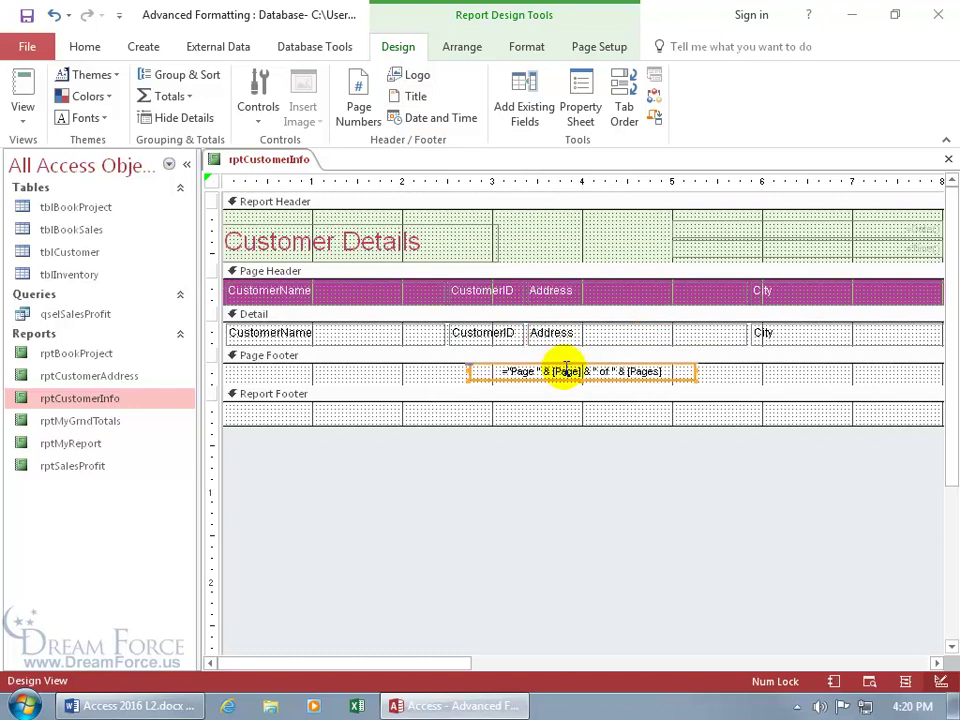
{"action": "left_click", "coordinate": [440, 238]}
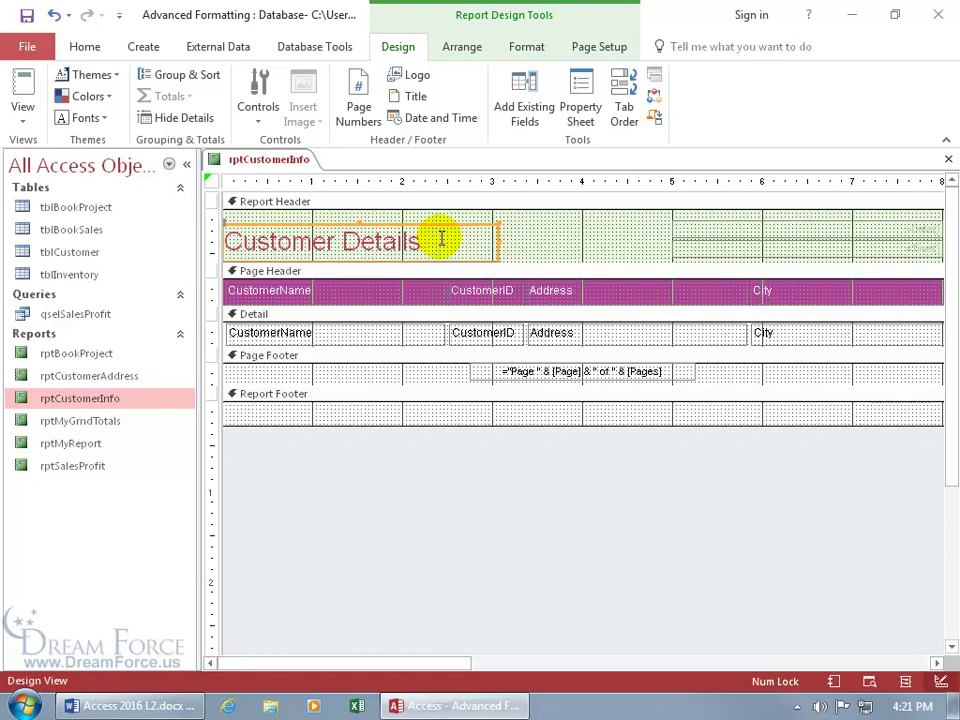
{"action": "left_click", "coordinate": [440, 238]}
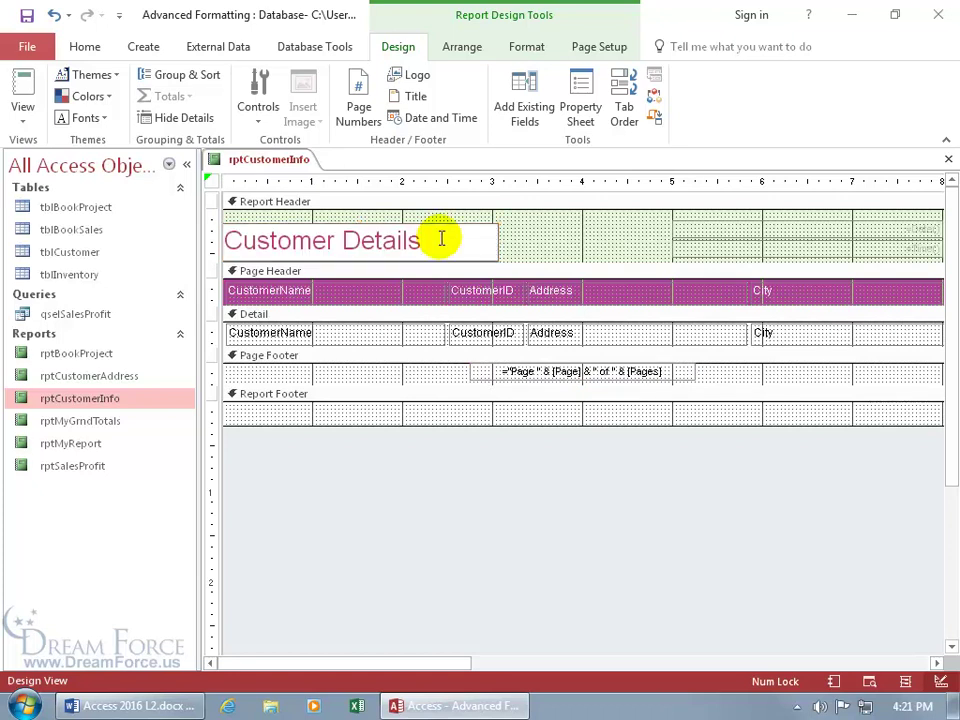
{"action": "left_click", "coordinate": [499, 327]}
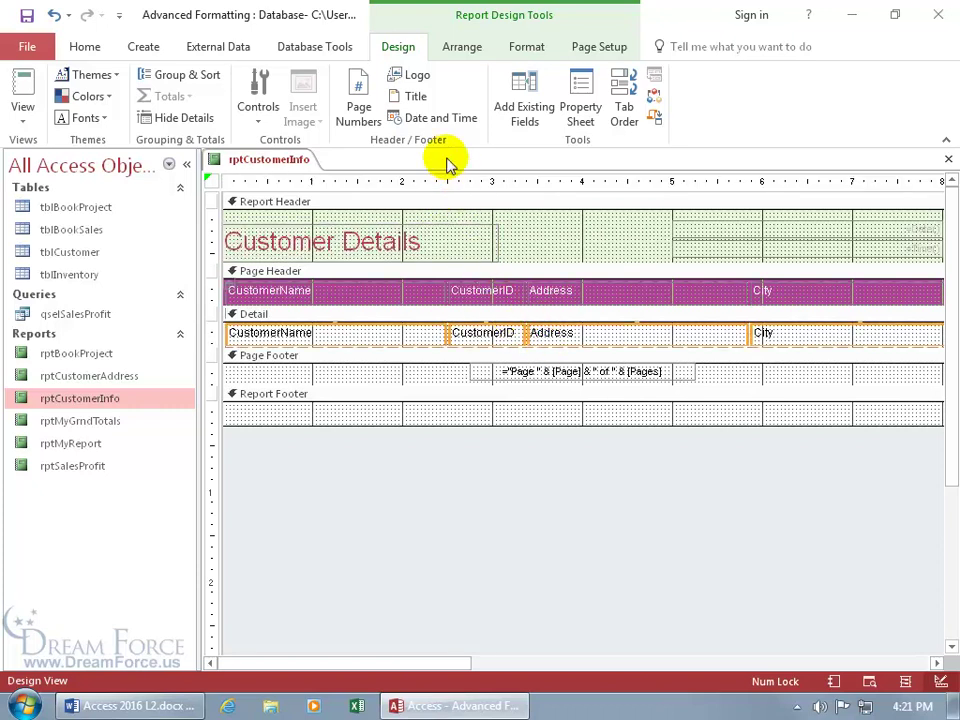
Change the report title to "Customer" and shrink its label in the Report Header to fit the text
{"action": "left_click", "coordinate": [406, 98]}
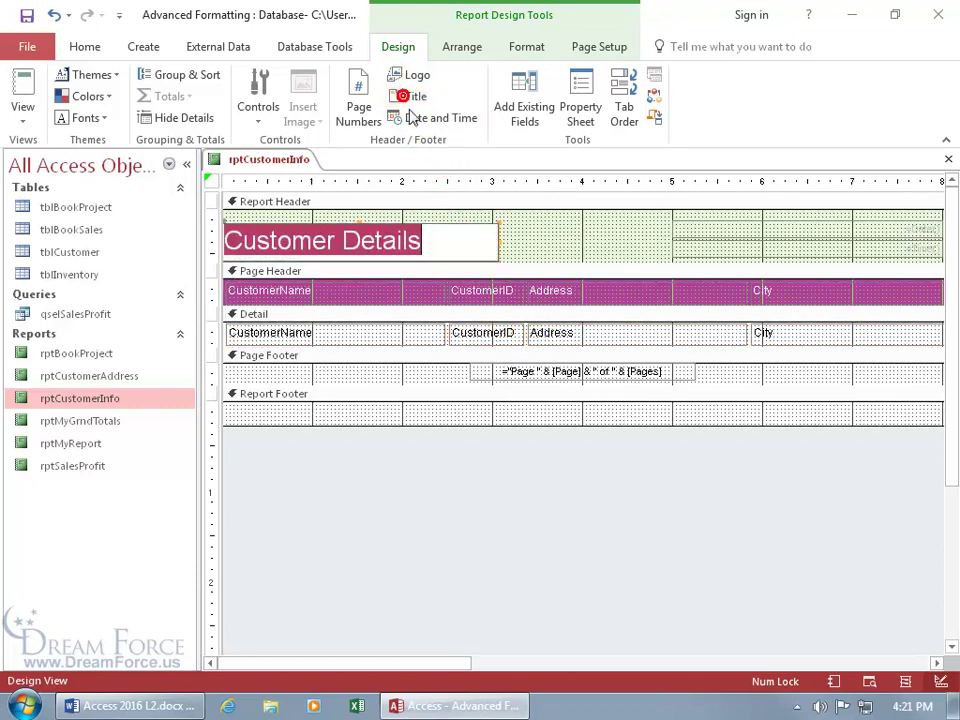
{"action": "left_click", "coordinate": [437, 241]}
{"action": "key", "text": "BackSpace"}
{"action": "key", "text": "BackSpace"}
{"action": "key", "text": "BackSpace"}
{"action": "key", "text": "BackSpace"}
{"action": "key", "text": "BackSpace"}
{"action": "key", "text": "BackSpace"}
{"action": "key", "text": "BackSpace"}
{"action": "key", "text": "BackSpace"}
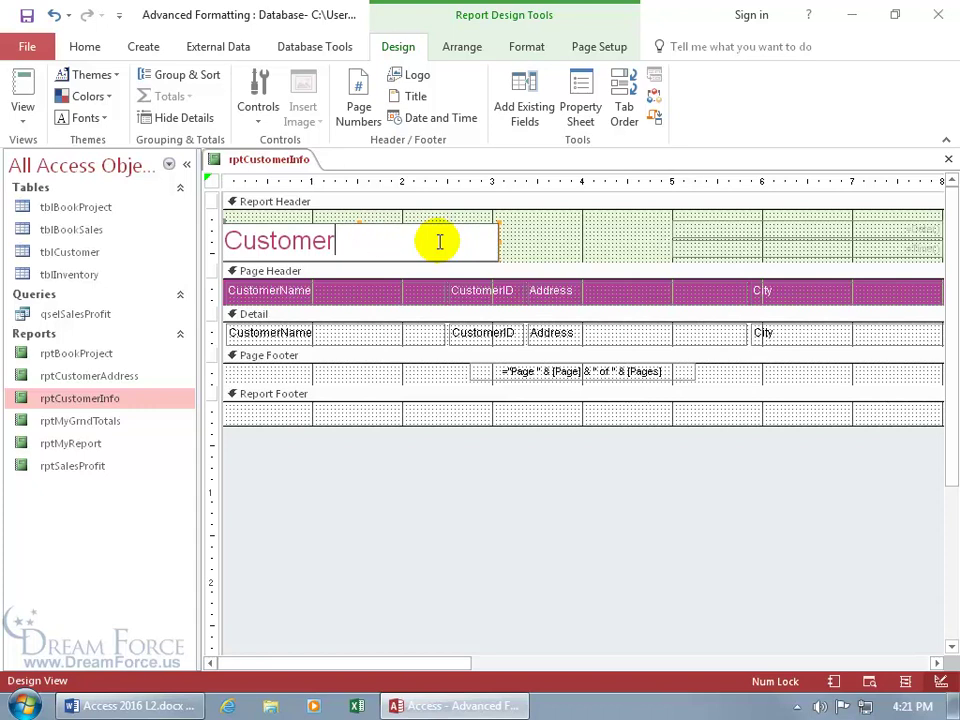
{"action": "key", "text": "Return"}
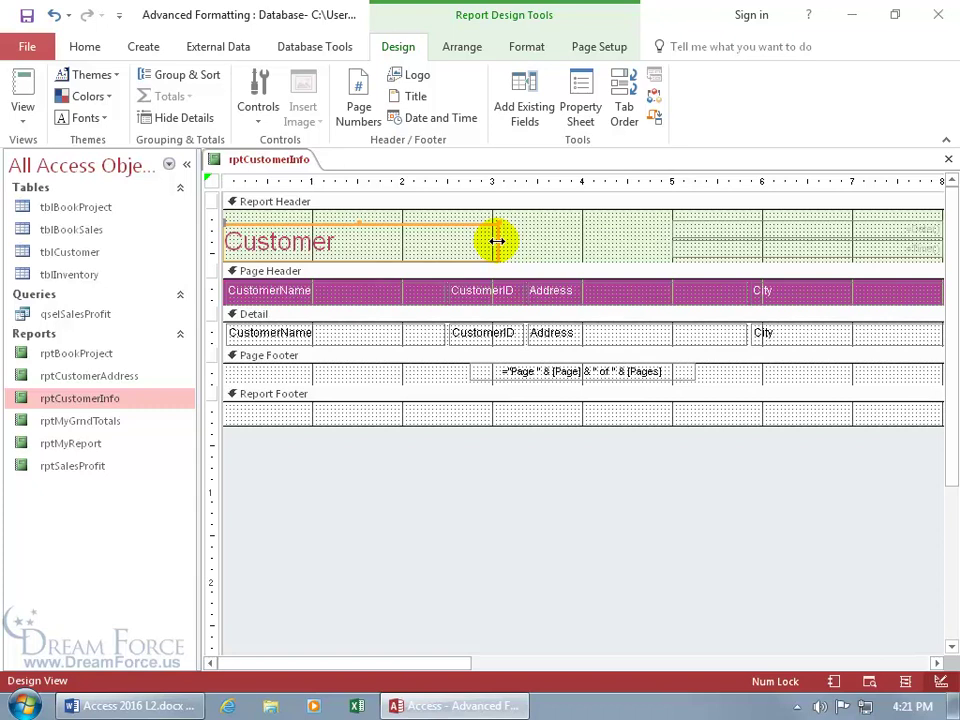
{"action": "left_click_drag", "start_coordinate": [497, 241], "coordinate": [467, 242]}
{"action": "double_click", "coordinate": [465, 242]}
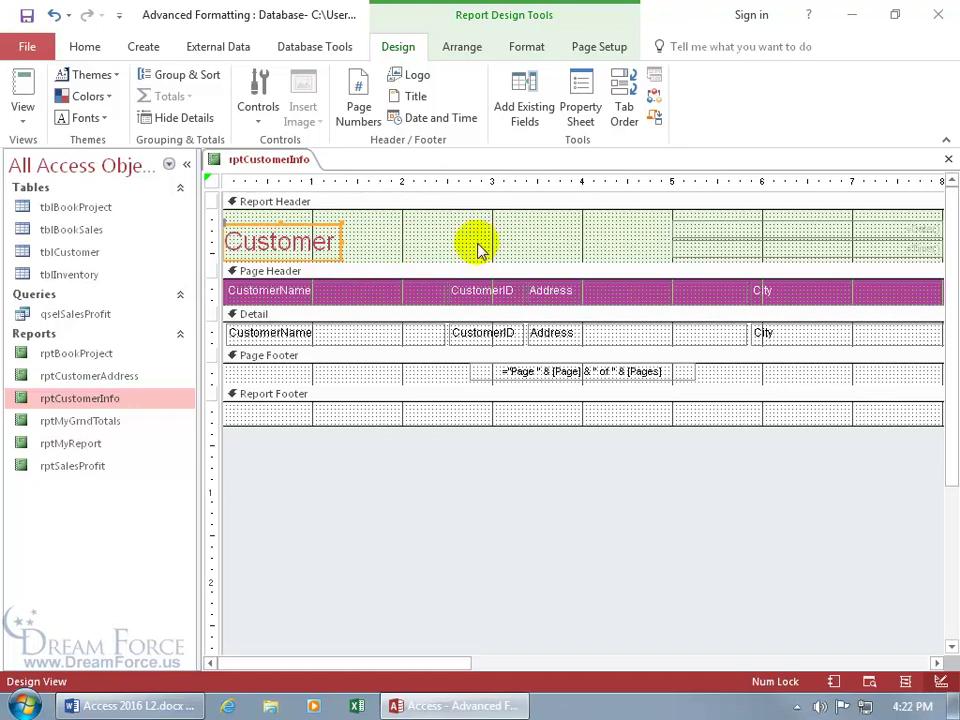
Select the CustomerName field, its heading label, and the whole layout that contains them
{"action": "left_click", "coordinate": [405, 332]}
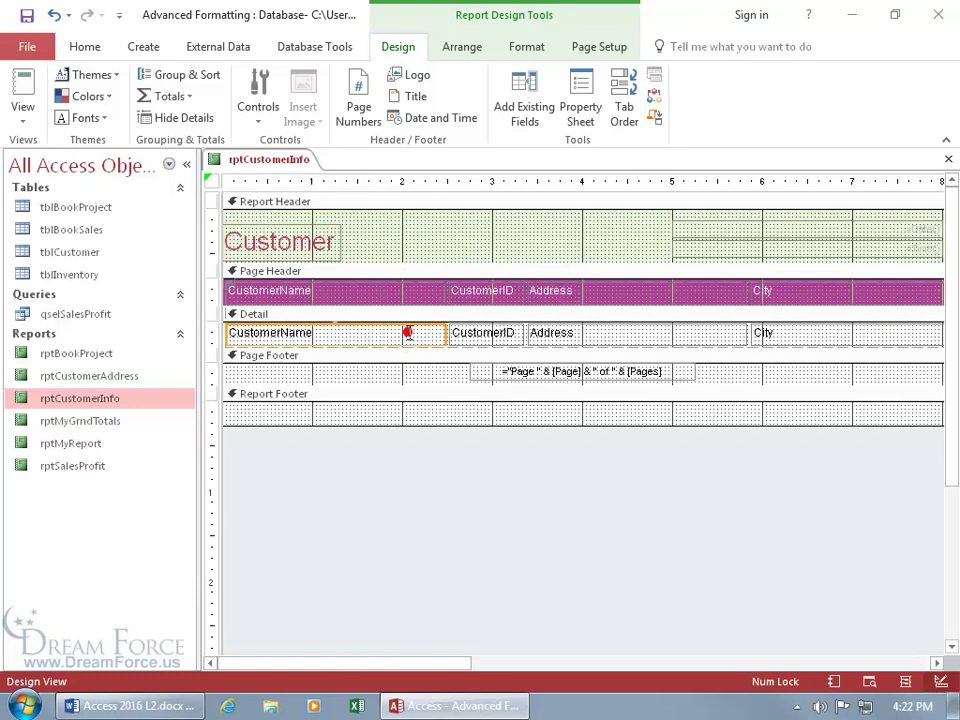
{"action": "left_click", "coordinate": [422, 290]}
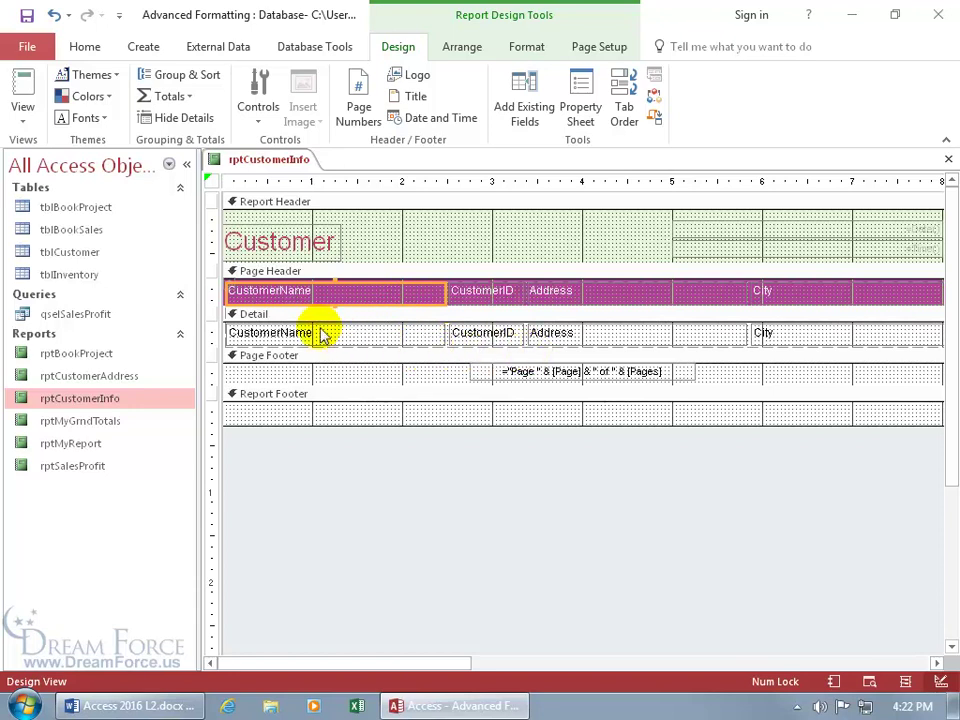
{"action": "left_click", "coordinate": [232, 285]}
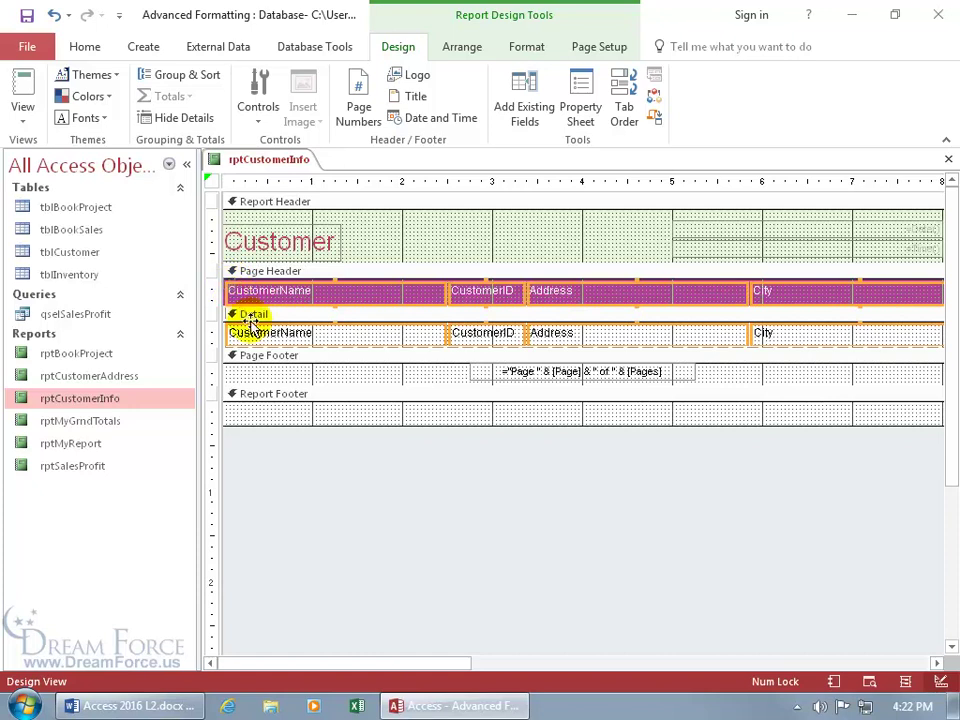
{"action": "left_click", "coordinate": [397, 333]}
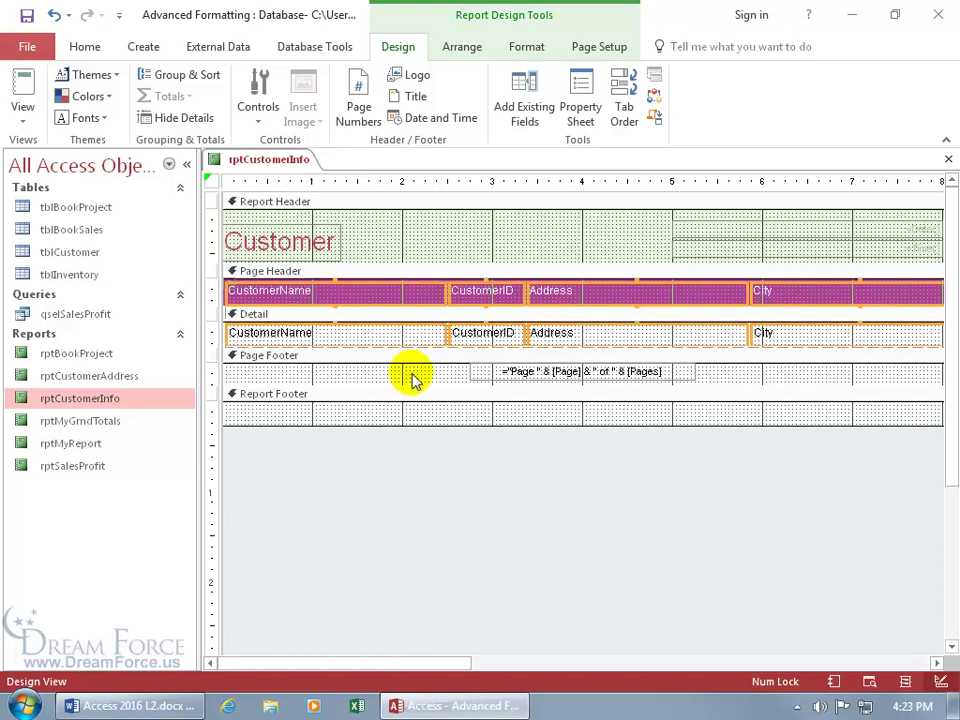
Select the entire layout of Page Header labels and Detail fields and examine the Remove Layout option
{"action": "left_click", "coordinate": [408, 373]}
{"action": "left_click", "coordinate": [349, 335]}
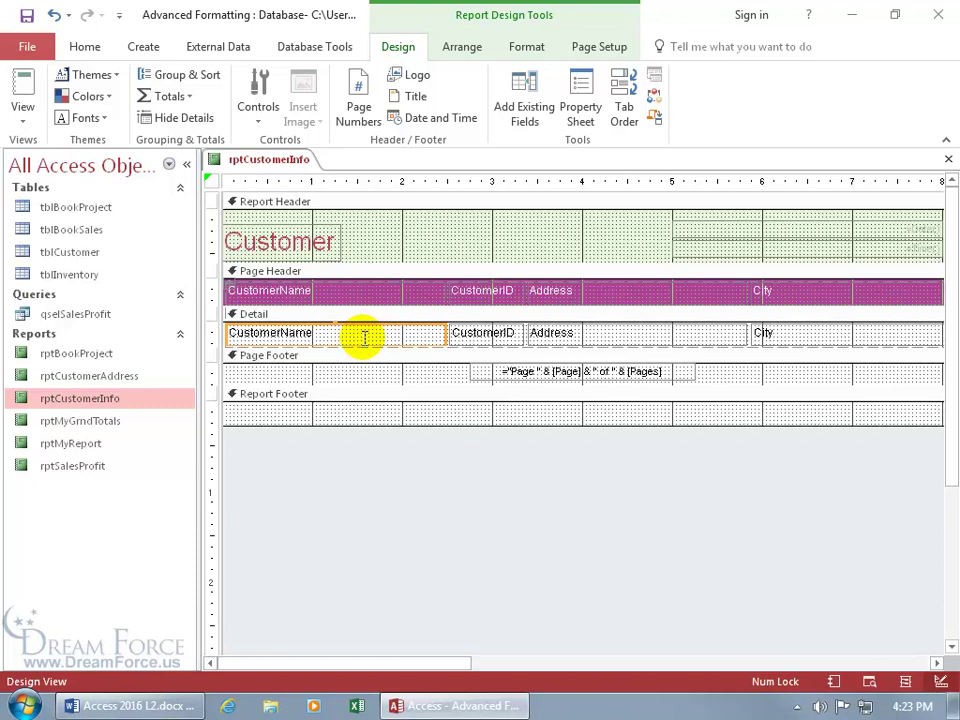
{"action": "left_click_drag", "start_coordinate": [236, 272], "coordinate": [230, 285]}
{"action": "left_click", "coordinate": [230, 284]}
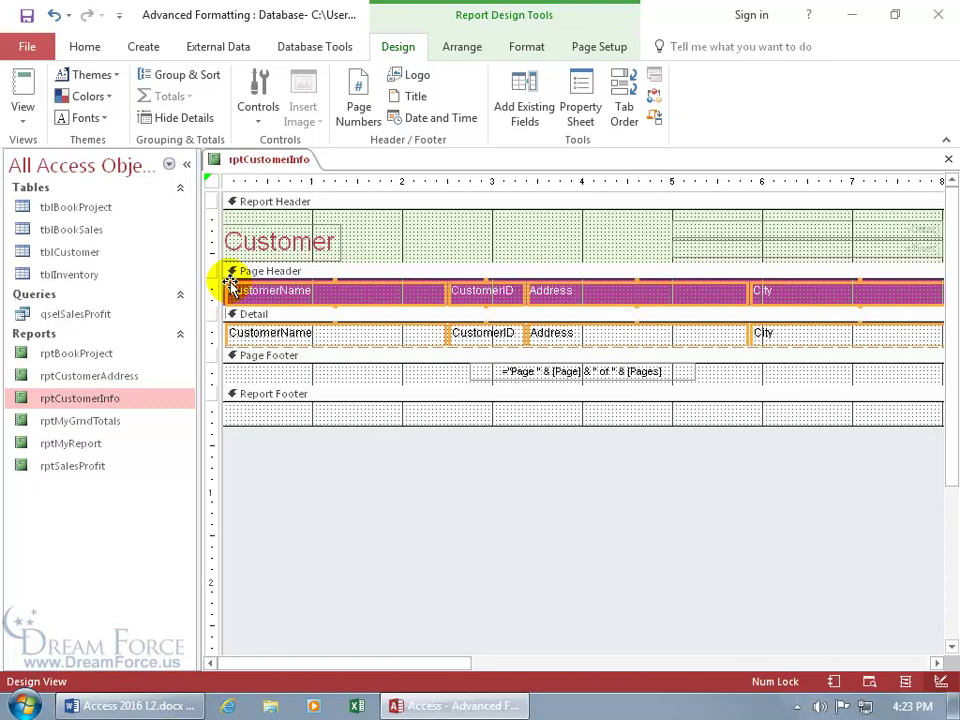
{"action": "left_click", "coordinate": [460, 47]}
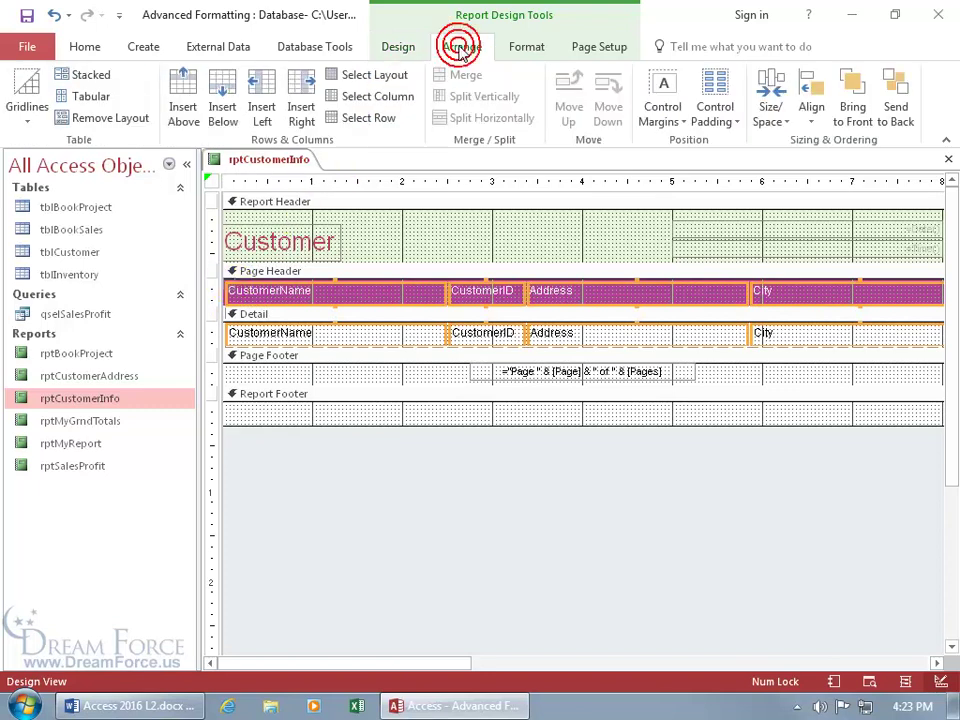
{"action": "left_click", "coordinate": [110, 120]}
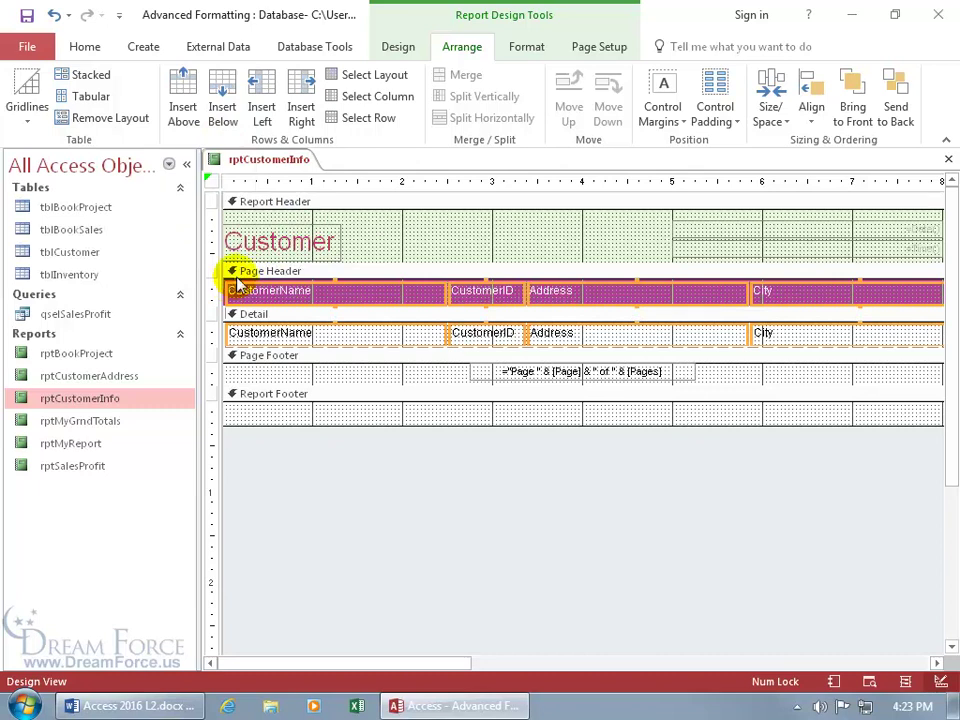
Switch the report to Layout View and select individual field columns and the full row of detail fields
{"action": "right_click", "coordinate": [266, 162]}
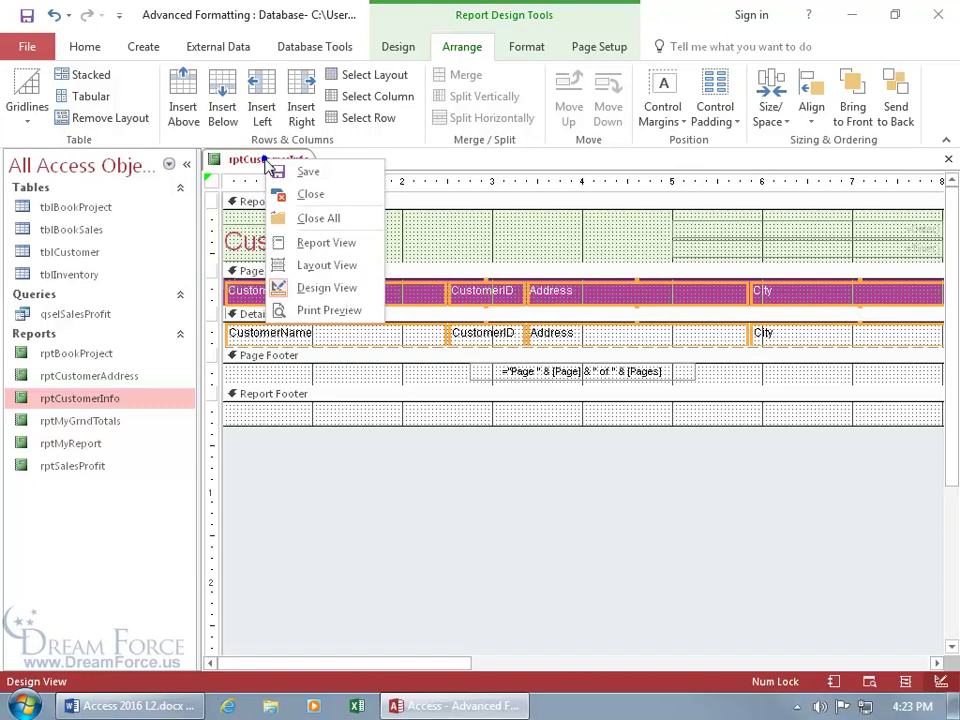
{"action": "left_click", "coordinate": [305, 266]}
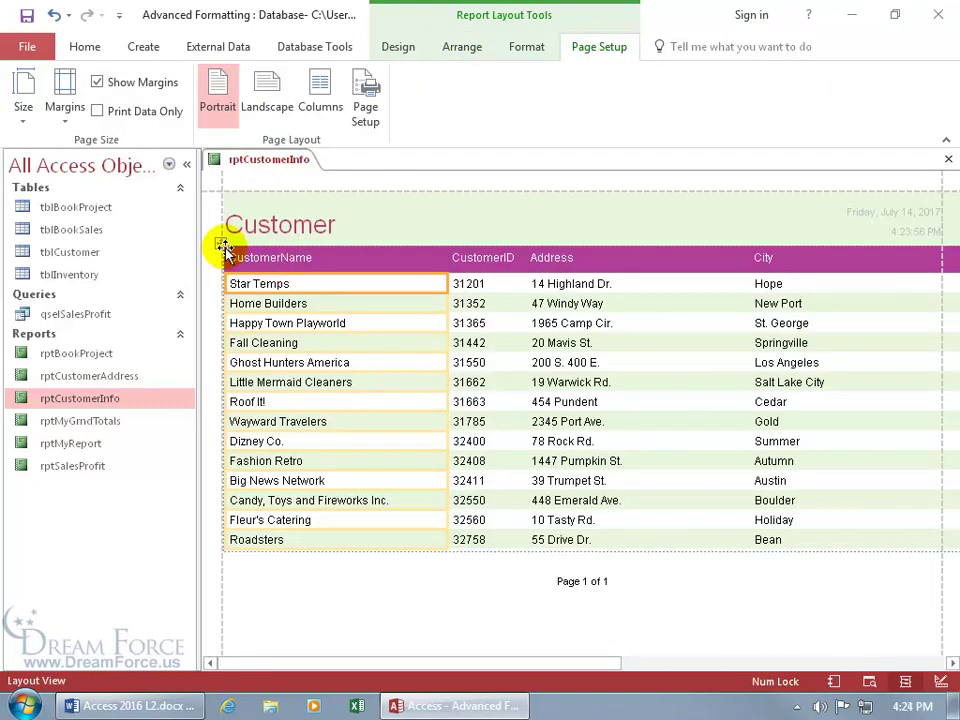
{"action": "left_click", "coordinate": [481, 323]}
{"action": "left_click", "coordinate": [590, 327]}
{"action": "left_click", "coordinate": [362, 360]}
{"action": "left_click", "coordinate": [208, 363]}
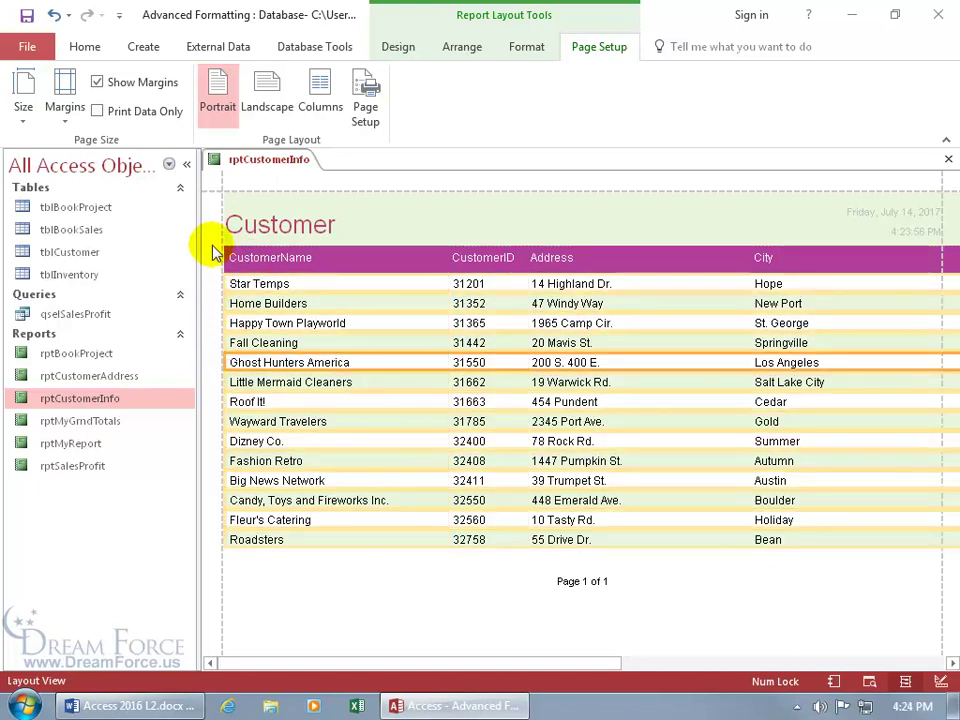
Select the report's entire table layout, headings included, and show the commands for arranging it
{"action": "left_click", "coordinate": [340, 323]}
{"action": "left_click", "coordinate": [219, 242]}
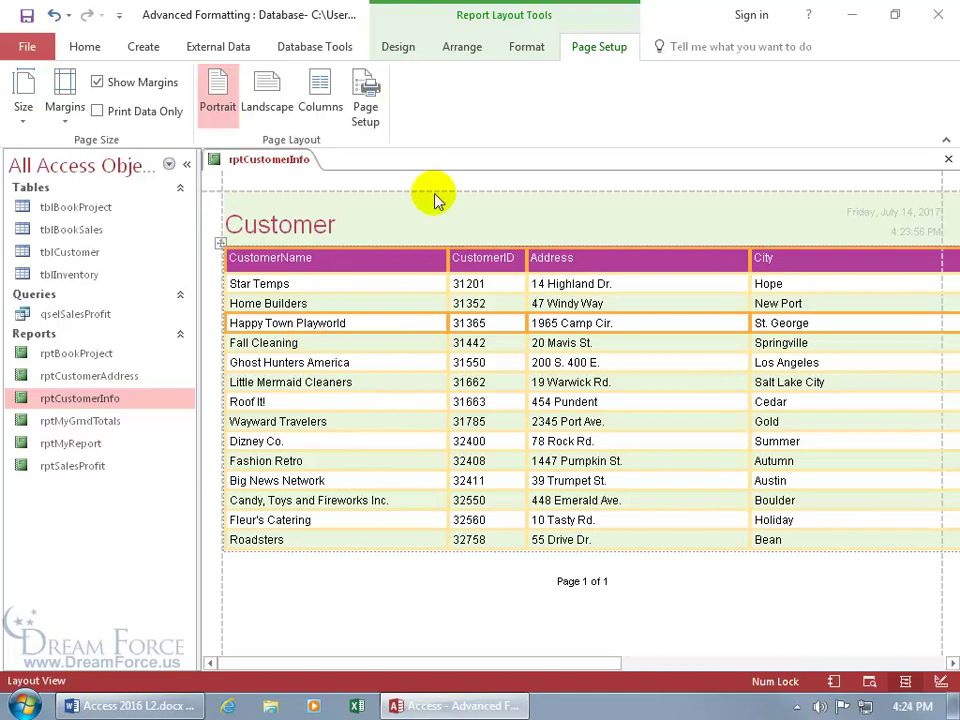
{"action": "left_click", "coordinate": [458, 50]}
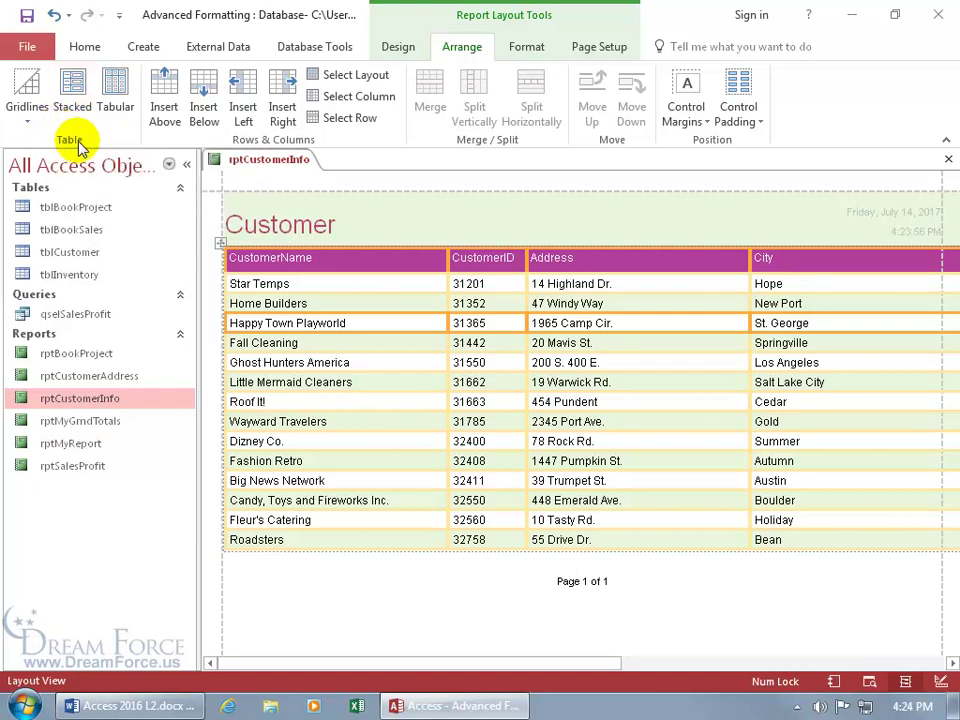
Select the report's entire table layout and apply both horizontal and vertical gridlines to it
{"action": "left_click", "coordinate": [428, 360]}
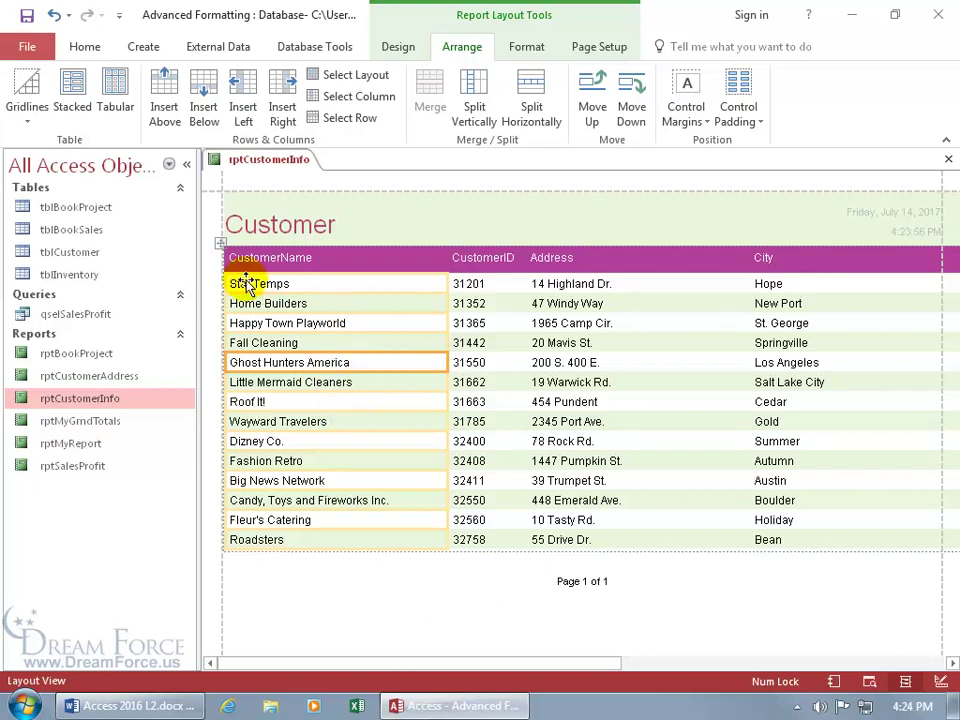
{"action": "left_click", "coordinate": [221, 242]}
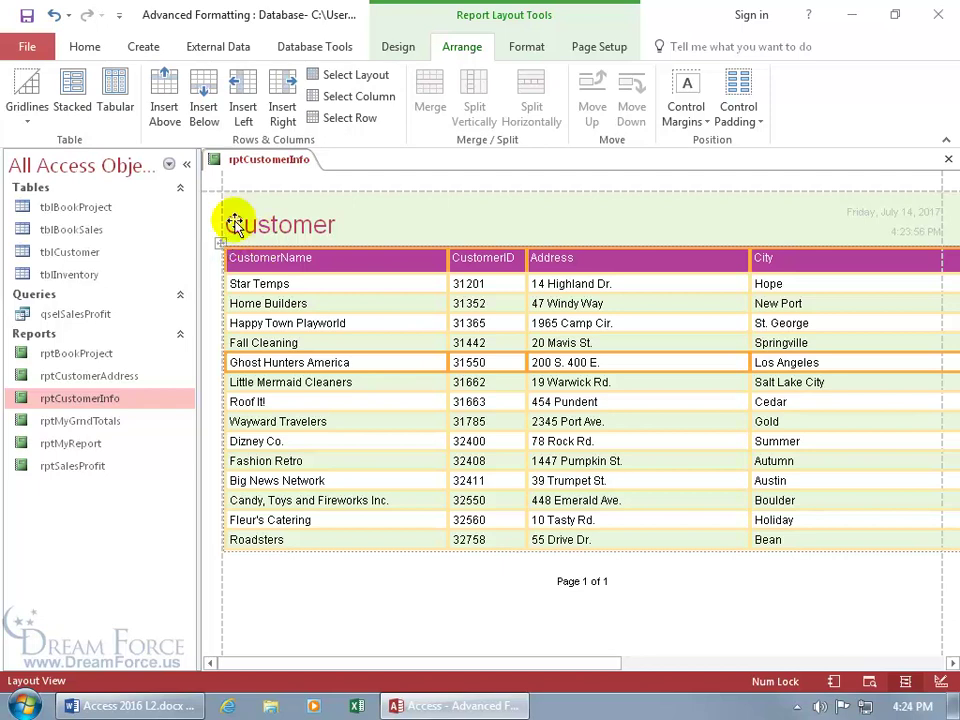
{"action": "left_click", "coordinate": [28, 110]}
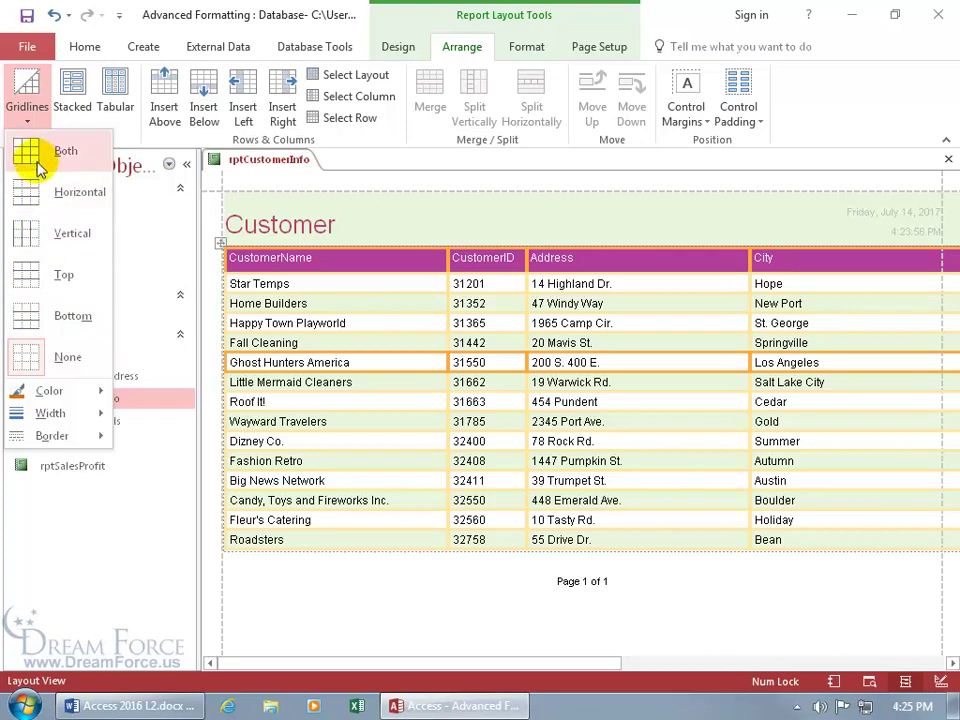
{"action": "left_click", "coordinate": [37, 160]}
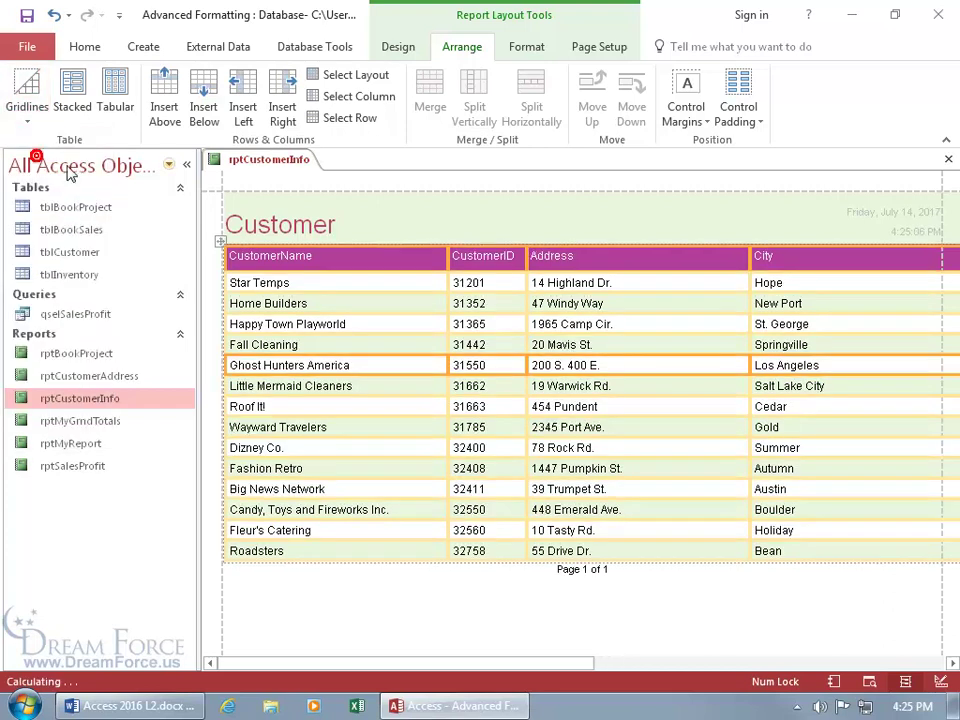
{"action": "left_click", "coordinate": [368, 214]}
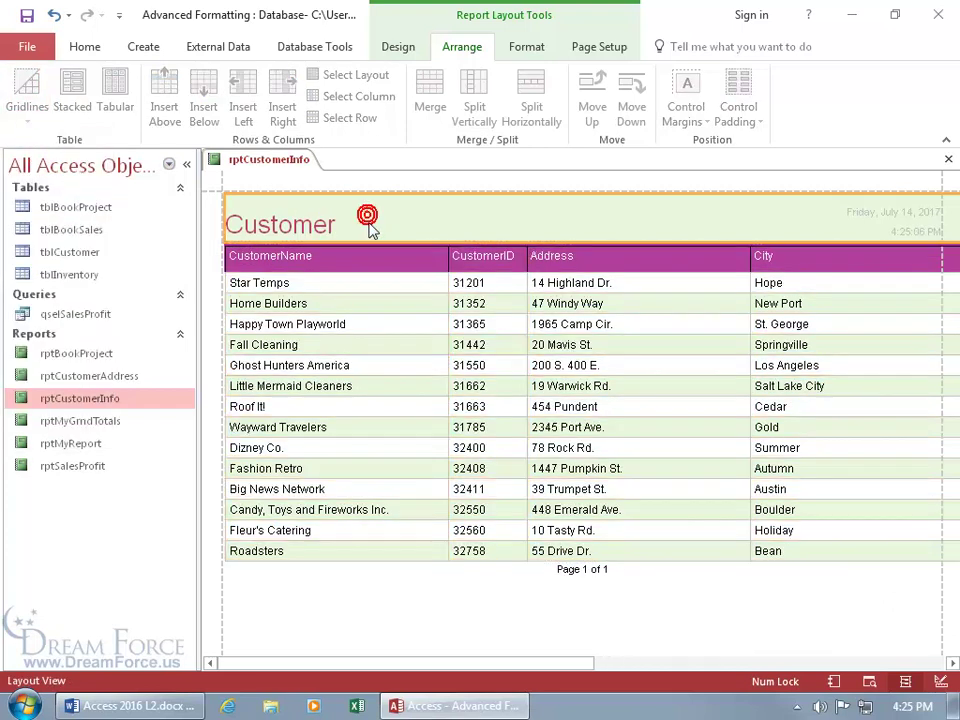
Reselect the whole table layout and set its gridline color to the standard red
{"action": "left_click", "coordinate": [372, 304]}
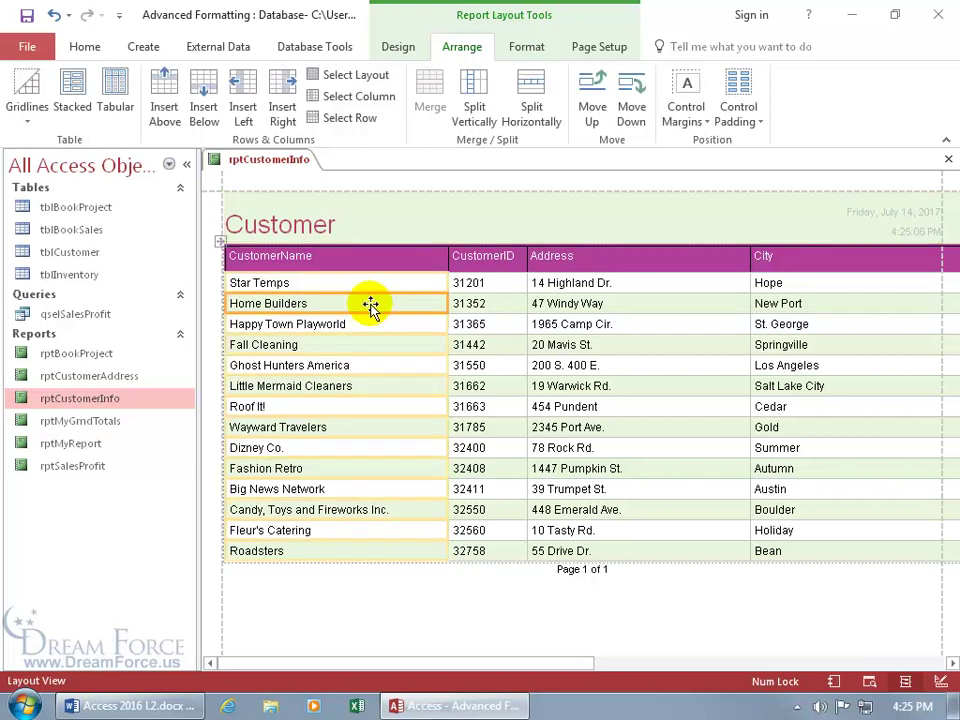
{"action": "left_click", "coordinate": [221, 242]}
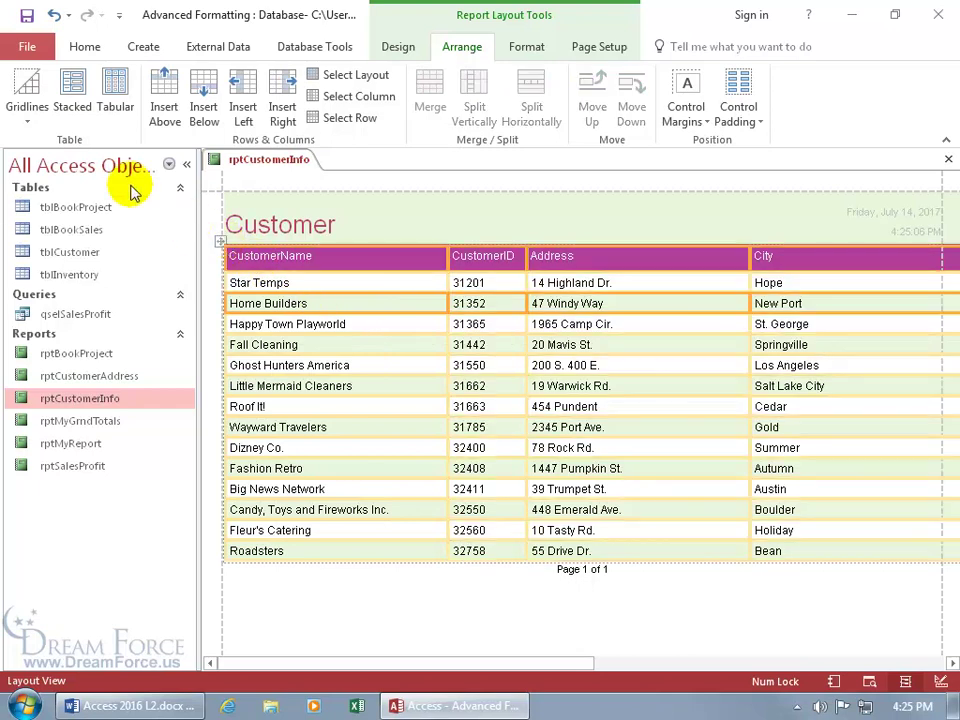
{"action": "left_click", "coordinate": [26, 115]}
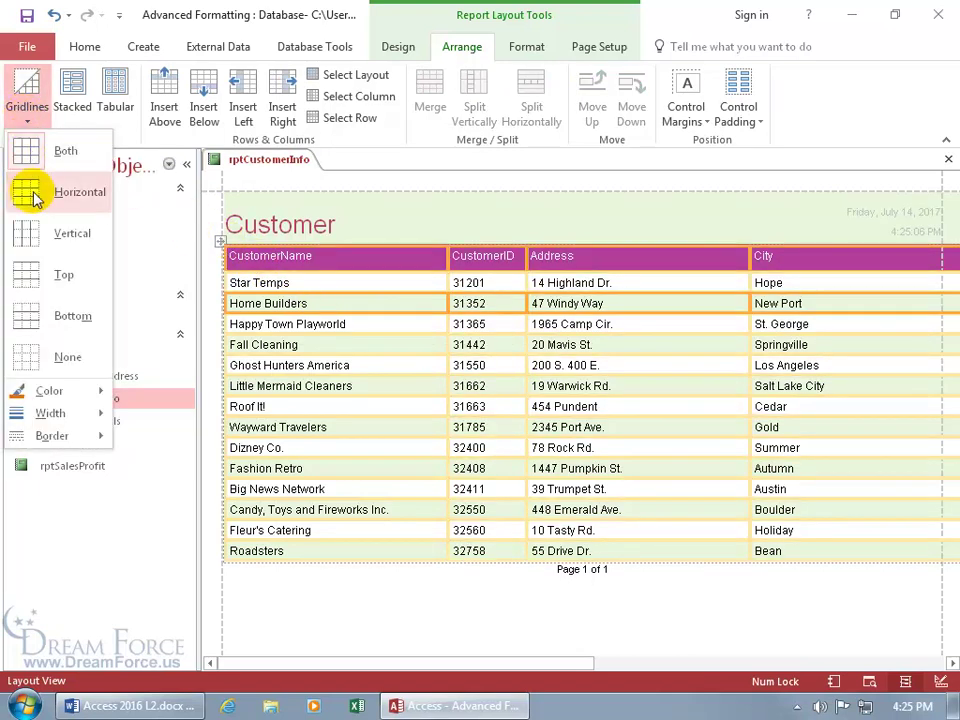
{"action": "mouse_move", "coordinate": [47, 392]}
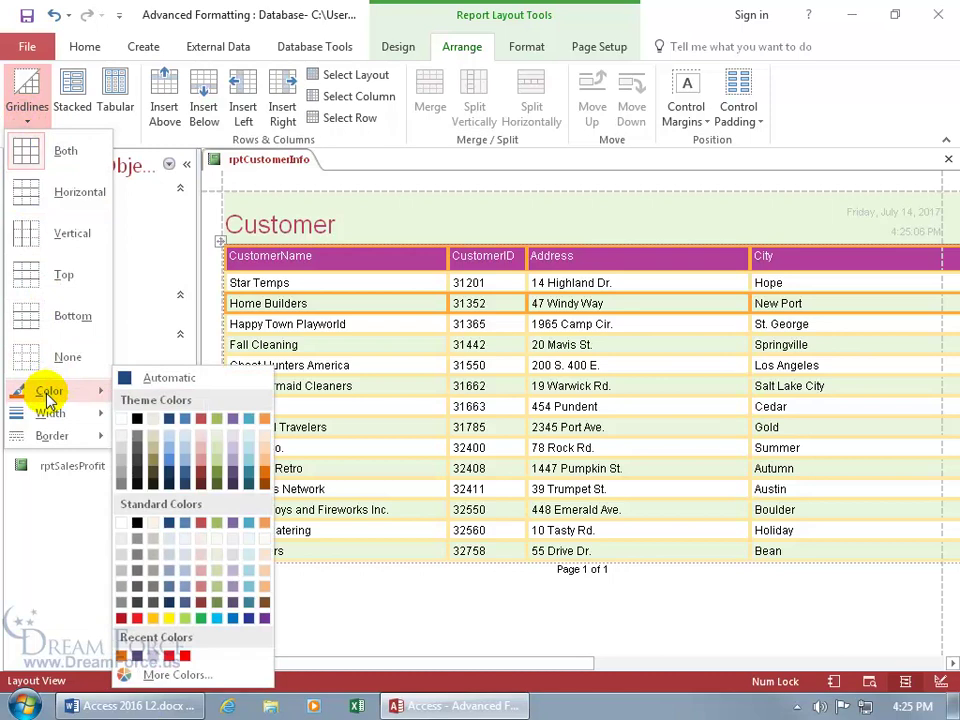
{"action": "left_click", "coordinate": [138, 617]}
{"action": "left_click", "coordinate": [489, 206]}
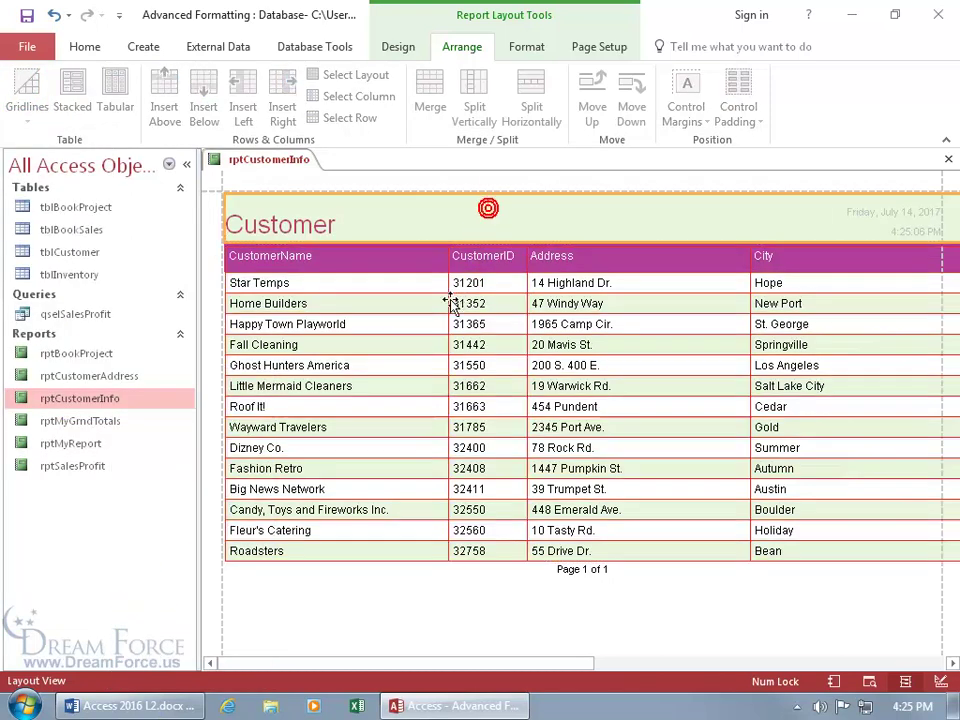
Select the whole table layout again and set its gridline width to the thickest line
{"action": "left_click", "coordinate": [426, 303]}
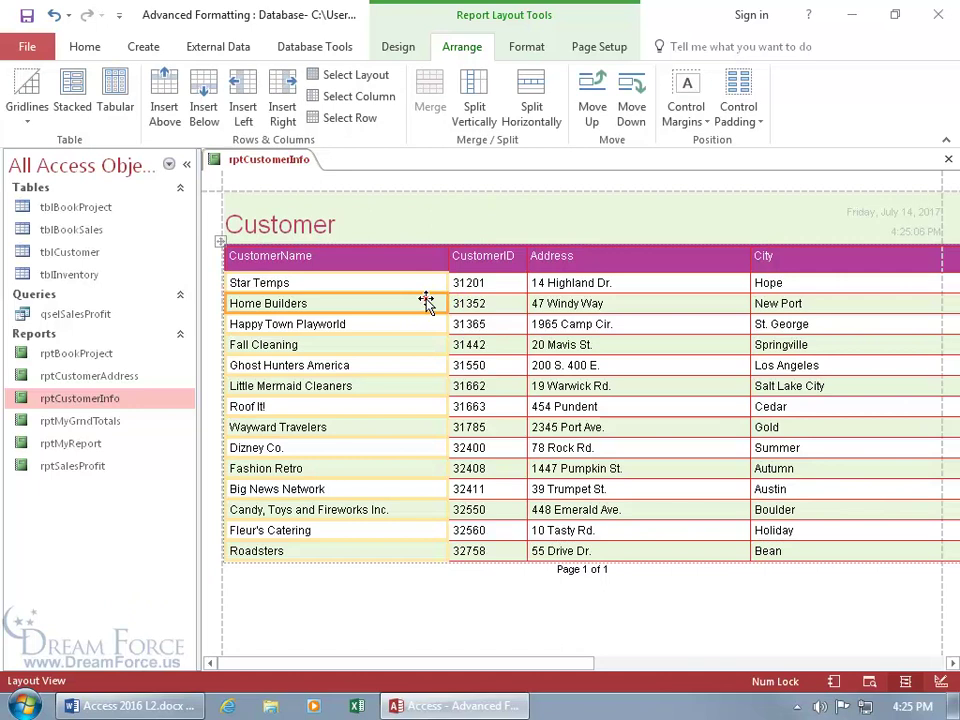
{"action": "left_click", "coordinate": [220, 241]}
{"action": "left_click", "coordinate": [28, 118]}
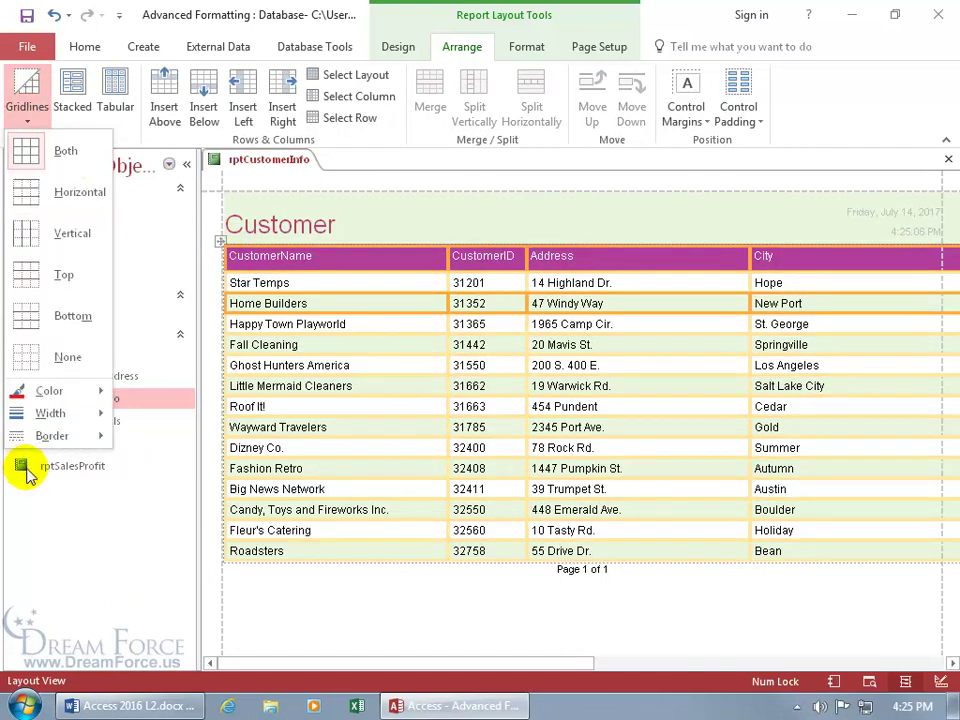
{"action": "mouse_move", "coordinate": [45, 425]}
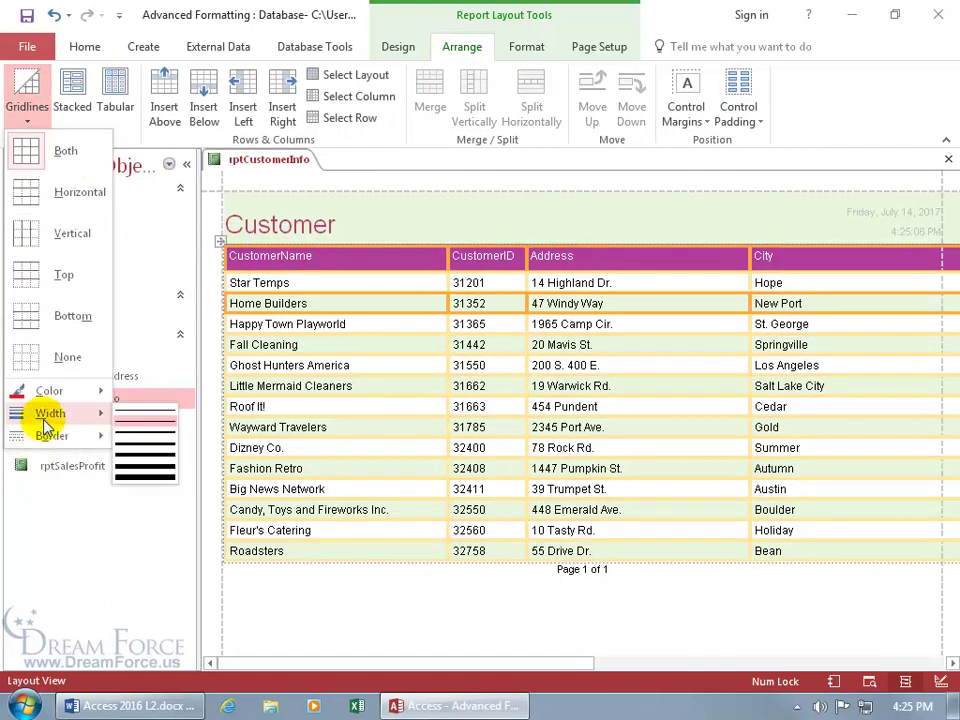
{"action": "left_click", "coordinate": [140, 480]}
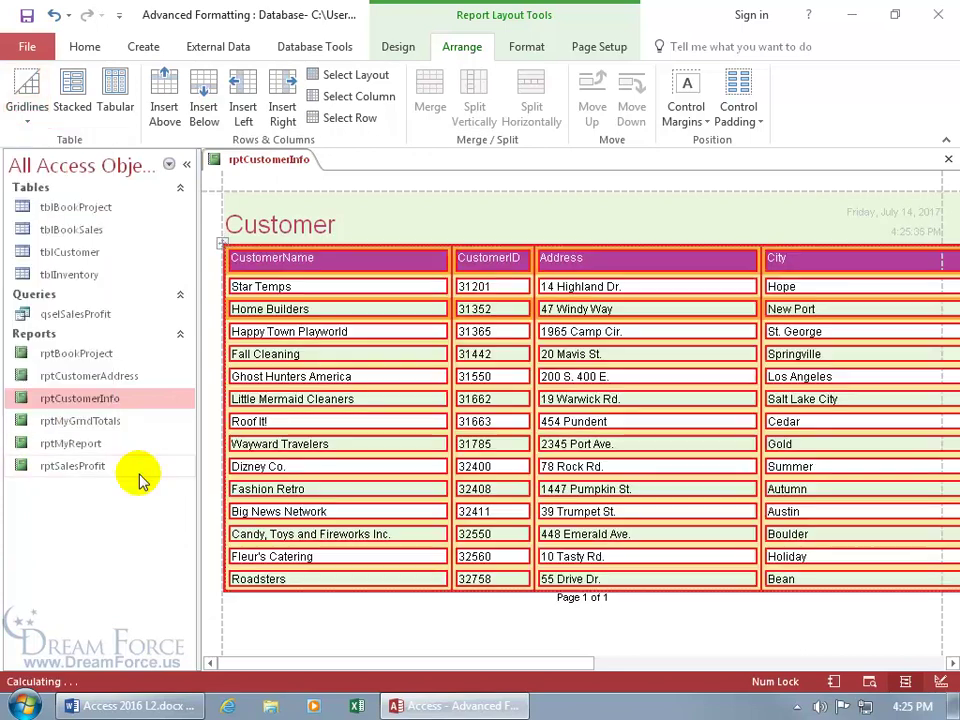
Change the border style of the table's gridlines to dashed and deselect the table
{"action": "left_click", "coordinate": [28, 118]}
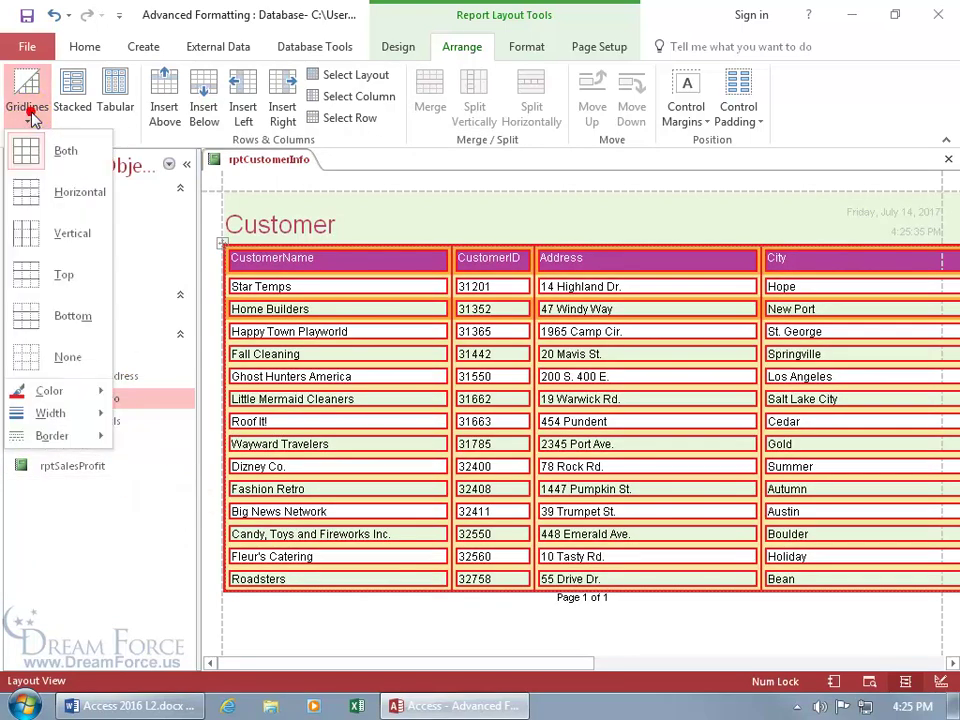
{"action": "mouse_move", "coordinate": [64, 437]}
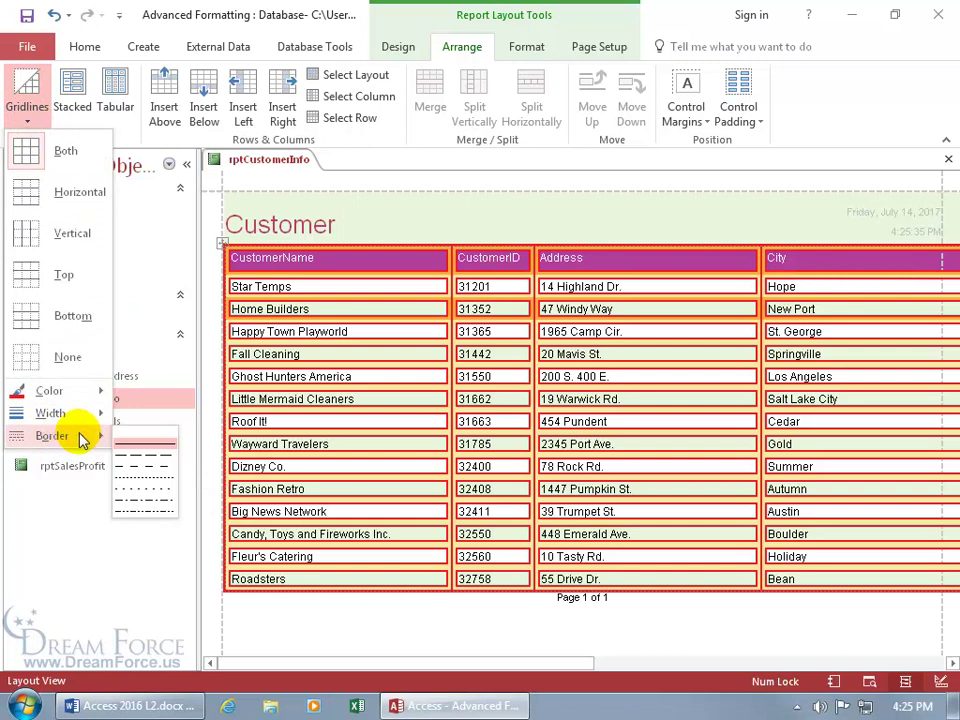
{"action": "left_click", "coordinate": [135, 462]}
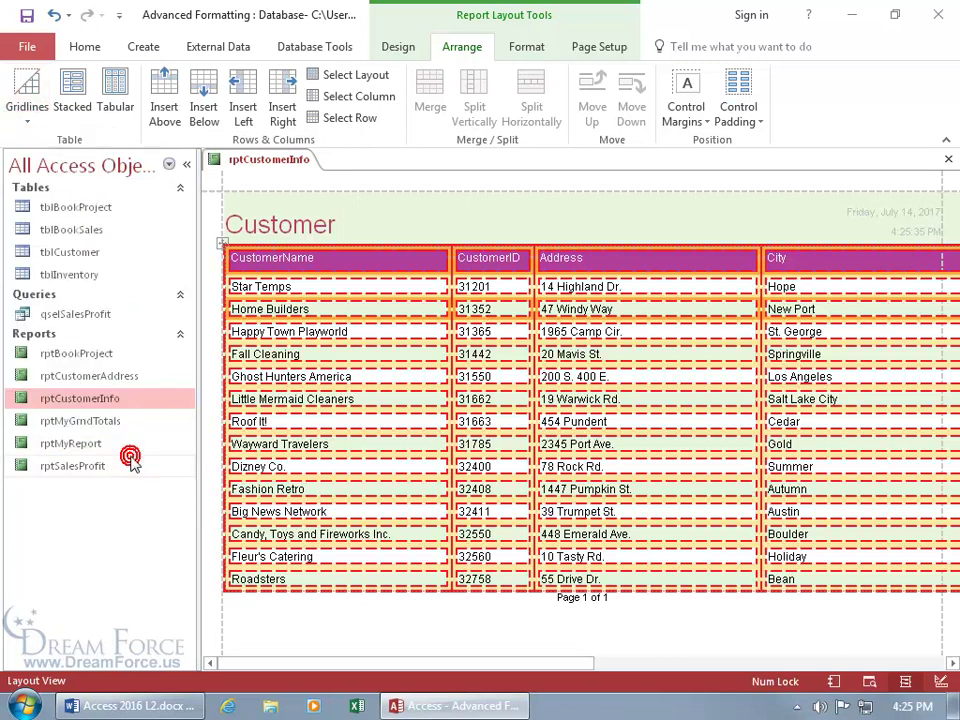
{"action": "left_click", "coordinate": [424, 219]}
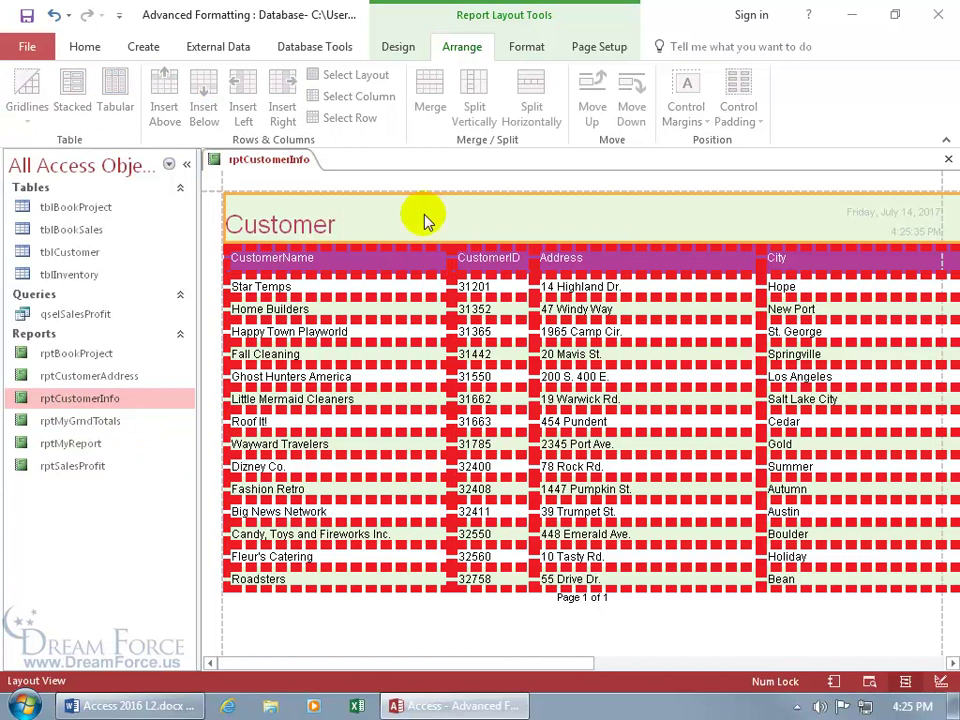
Undo the dashed border style, thick width and red color of the gridlines
{"action": "left_click", "coordinate": [55, 15]}
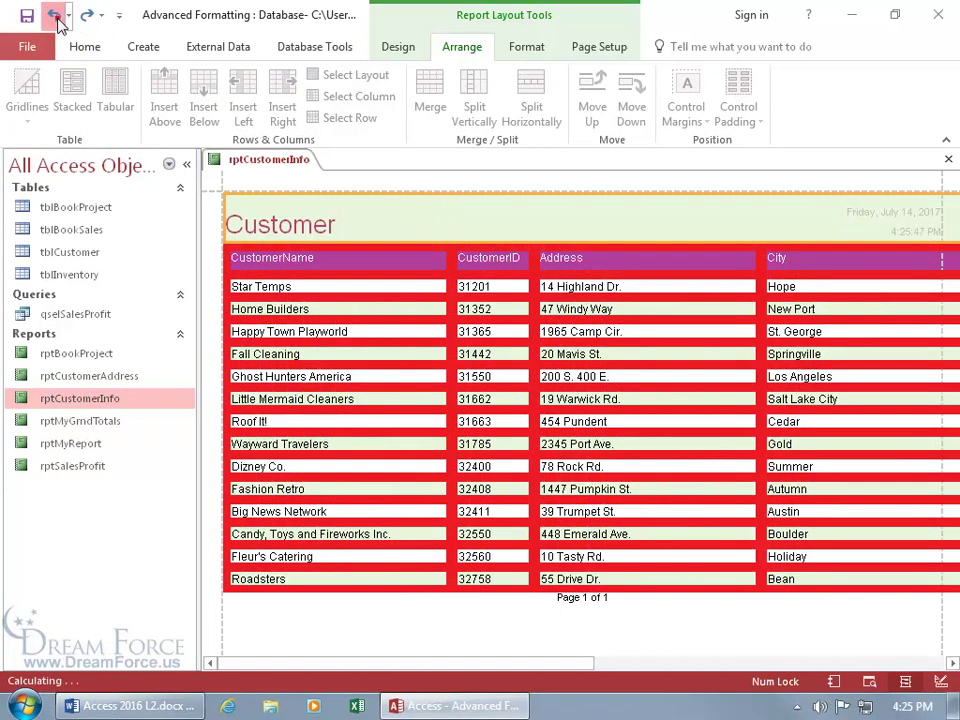
{"action": "left_click", "coordinate": [55, 15]}
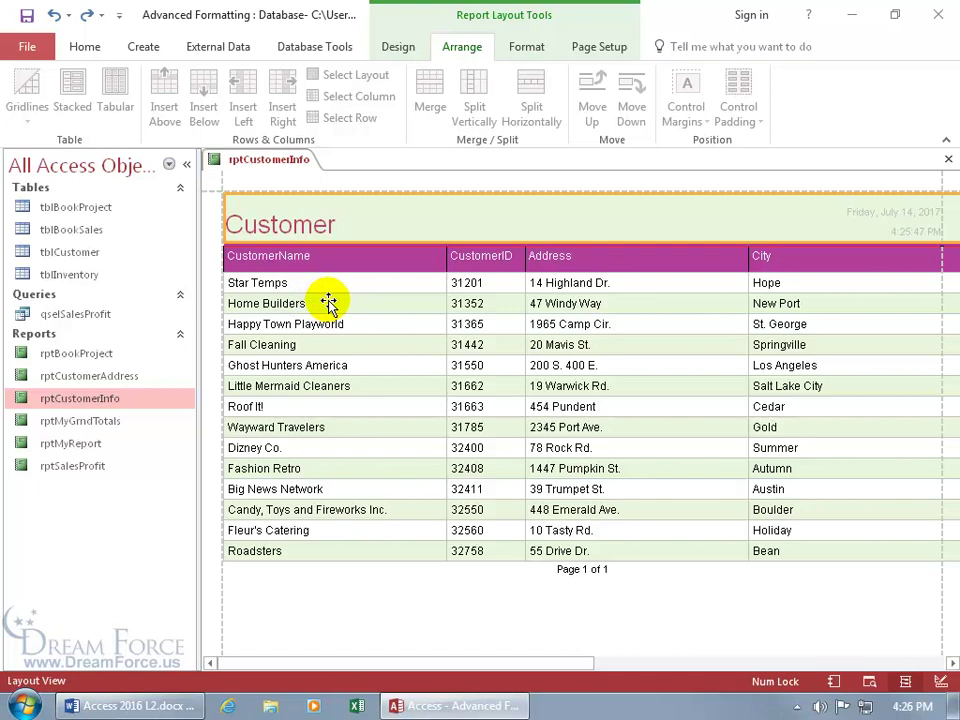
Select the entire row of column headings and fill it with dark purple from the theme colors
{"action": "left_click", "coordinate": [355, 259]}
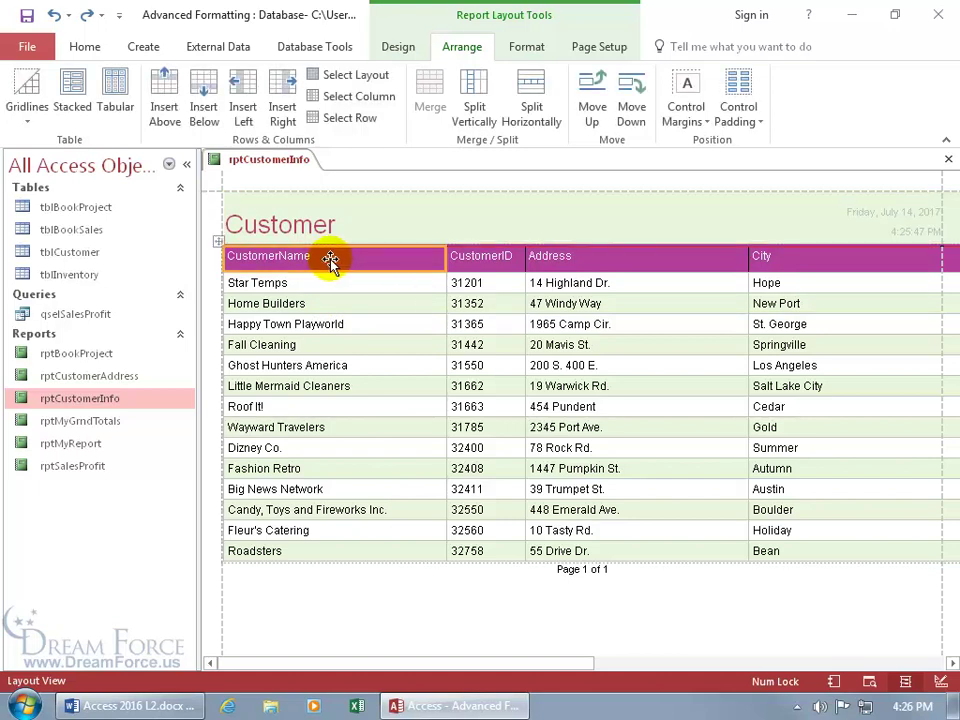
{"action": "left_click", "coordinate": [218, 258]}
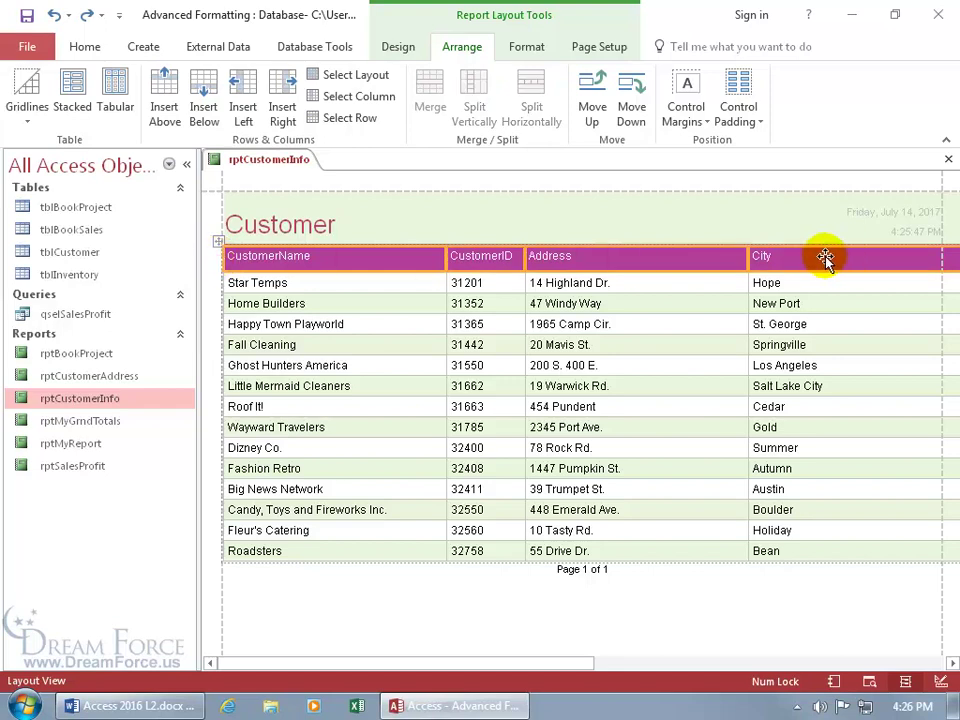
{"action": "left_click", "coordinate": [524, 47]}
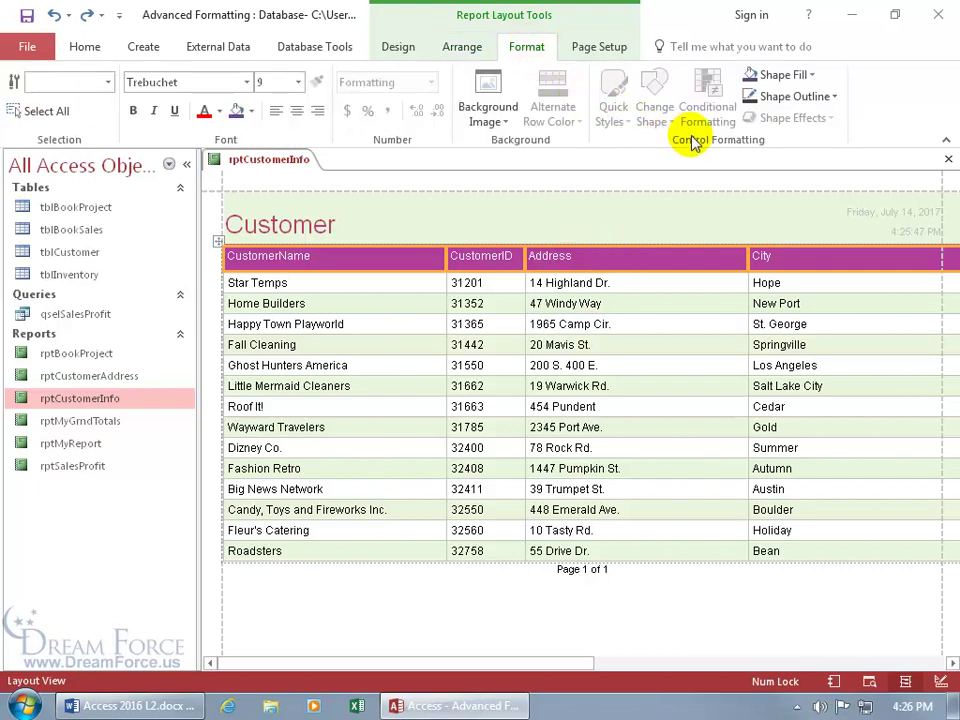
{"action": "left_click", "coordinate": [813, 75]}
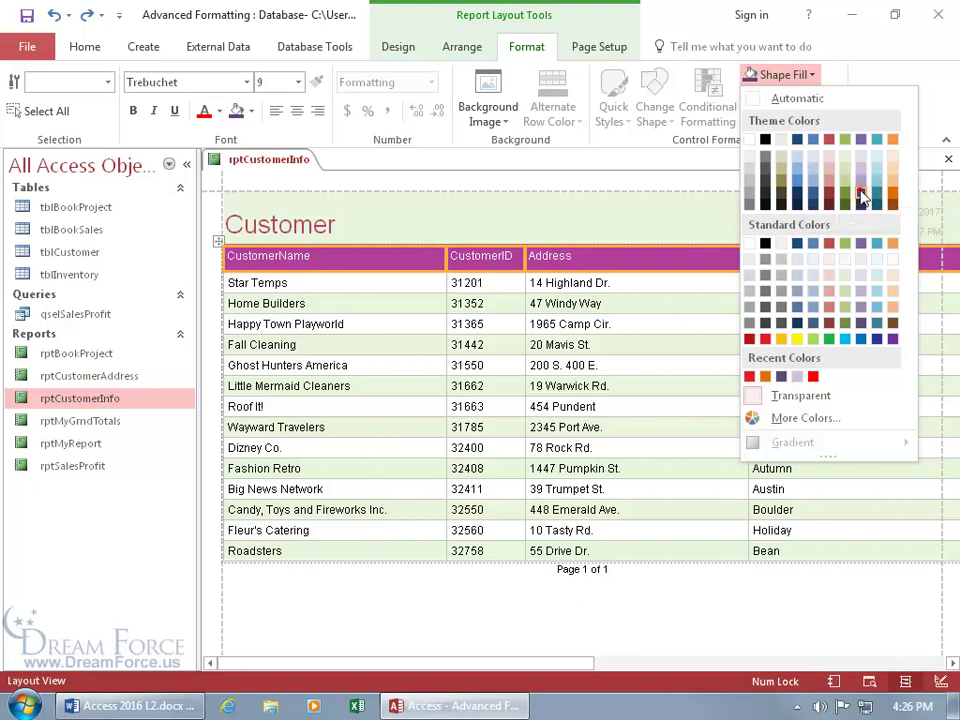
{"action": "left_click", "coordinate": [862, 196]}
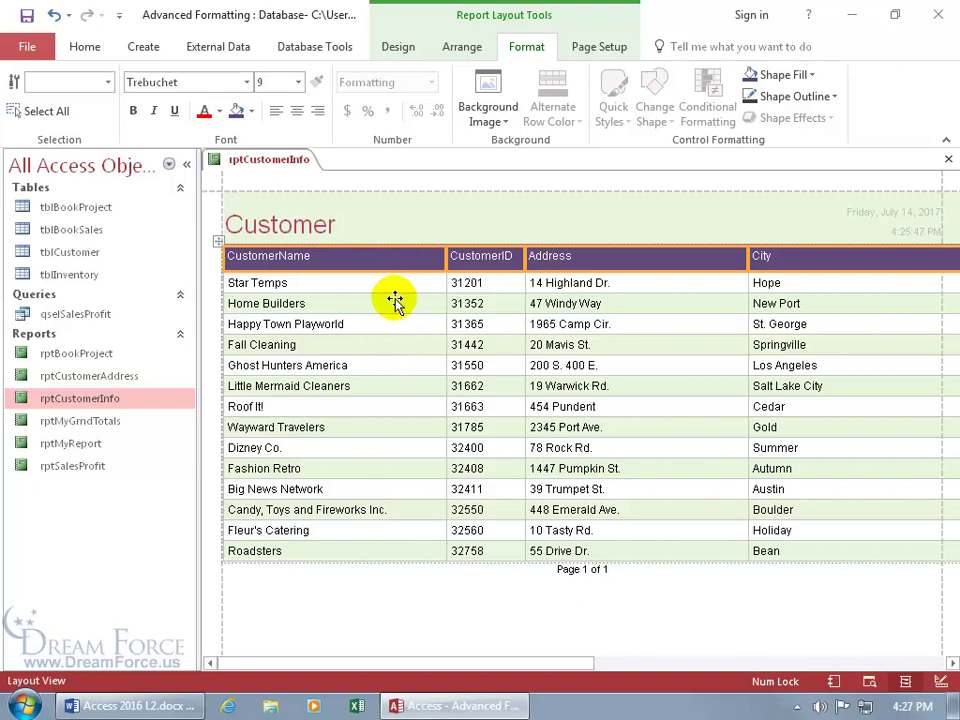
Examine whether Alternate Row Color is available for the Detail section, individual field columns, and the whole table layout
{"action": "left_click", "coordinate": [210, 306]}
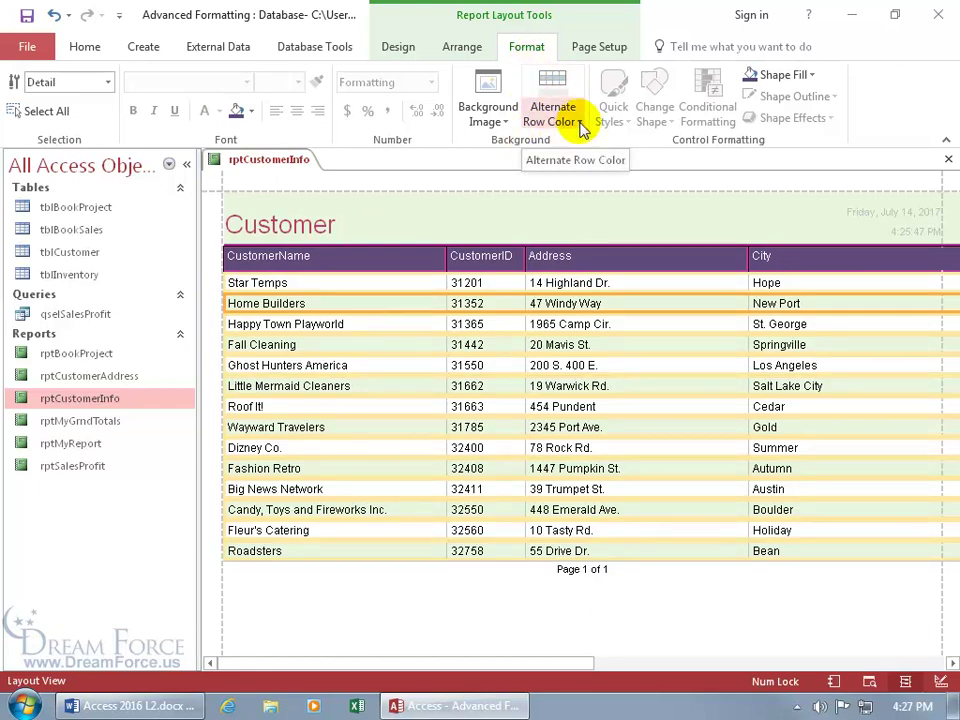
{"action": "left_click", "coordinate": [424, 282]}
{"action": "left_click", "coordinate": [467, 303]}
{"action": "left_click", "coordinate": [543, 335]}
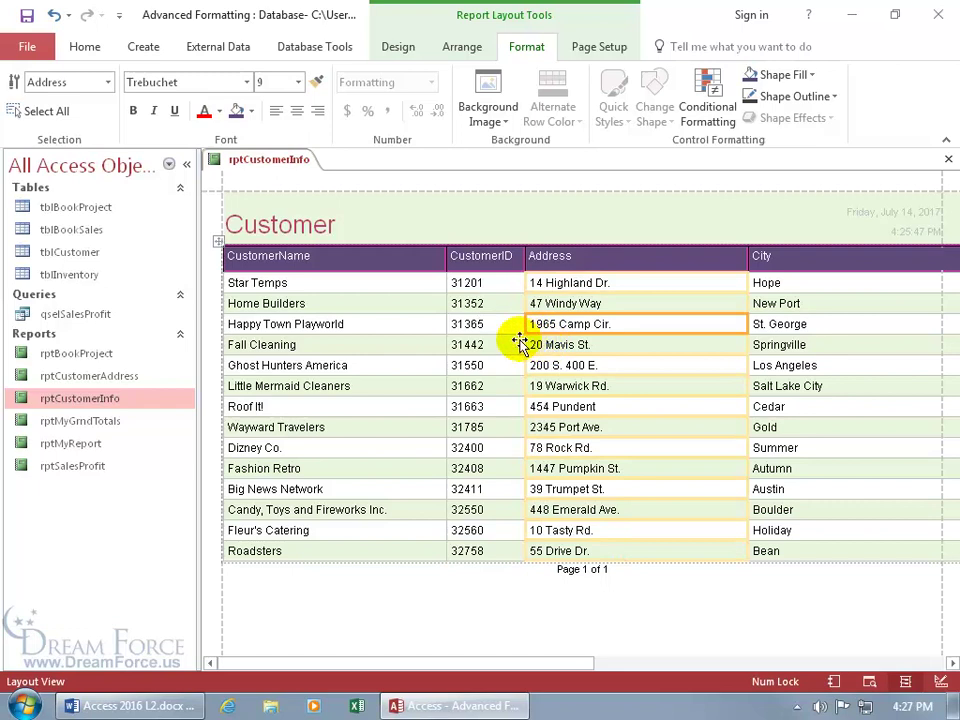
{"action": "left_click", "coordinate": [218, 241]}
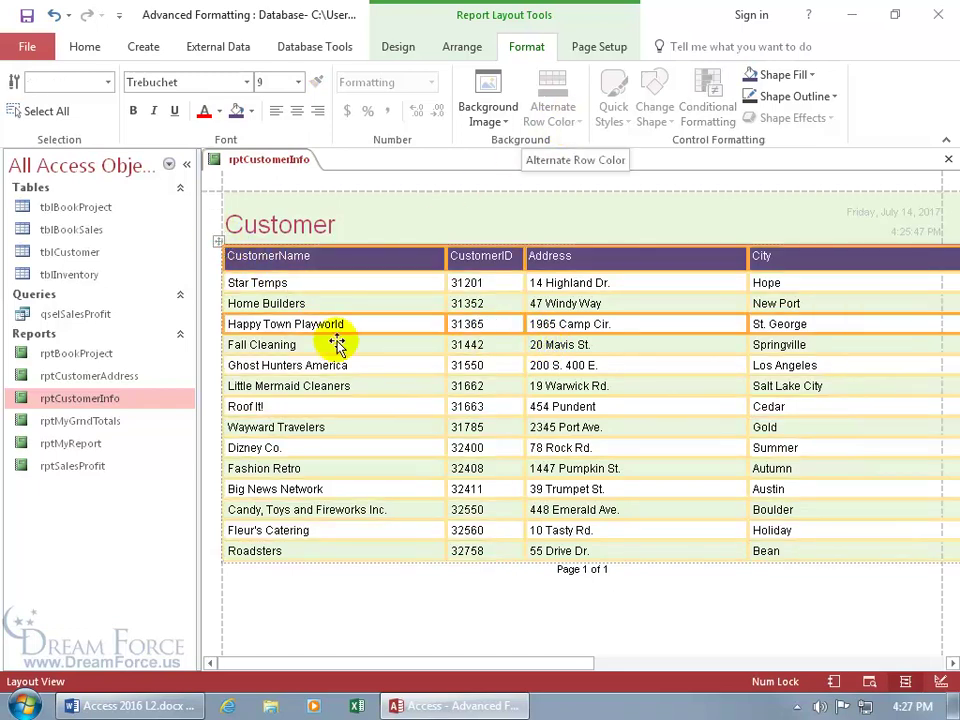
Select the Detail section and set its alternate row color to a light purple theme color
{"action": "left_click", "coordinate": [205, 306]}
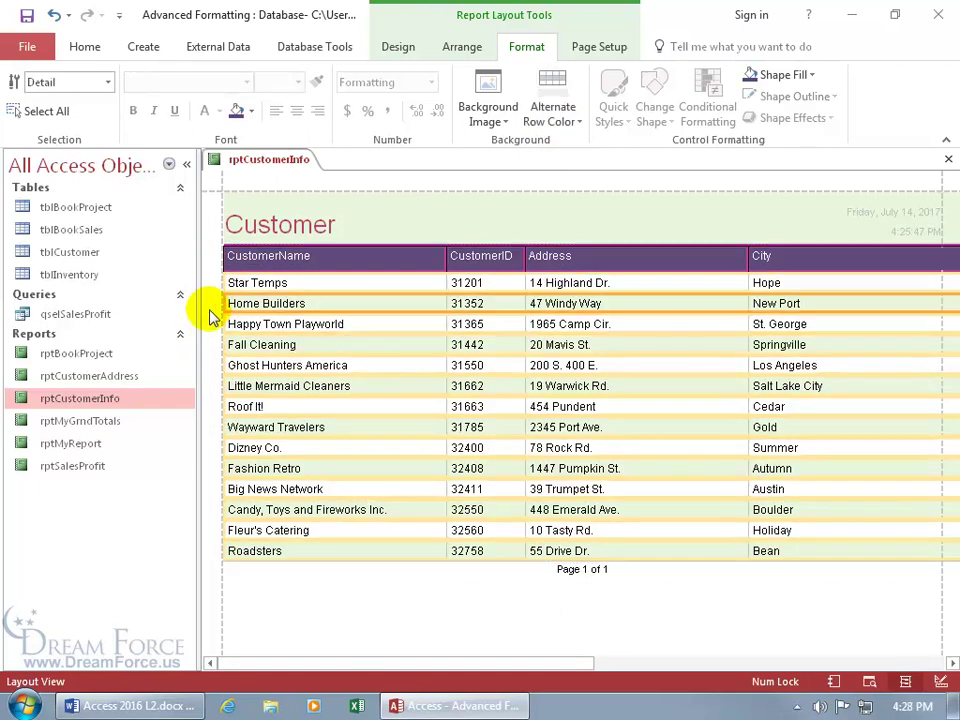
{"action": "left_click", "coordinate": [562, 126]}
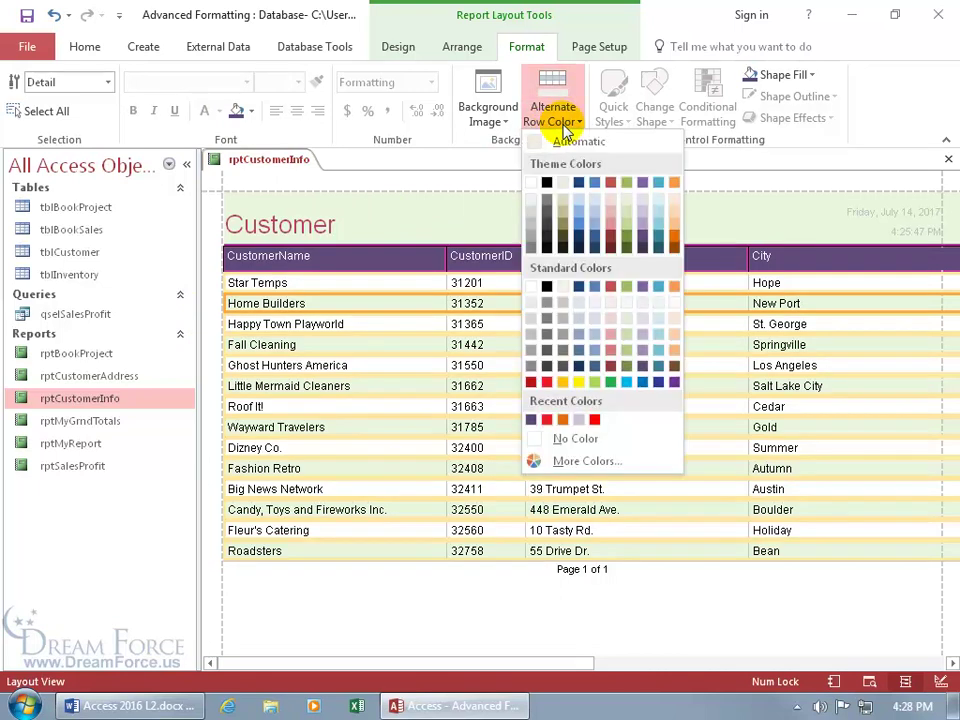
{"action": "left_click", "coordinate": [646, 205]}
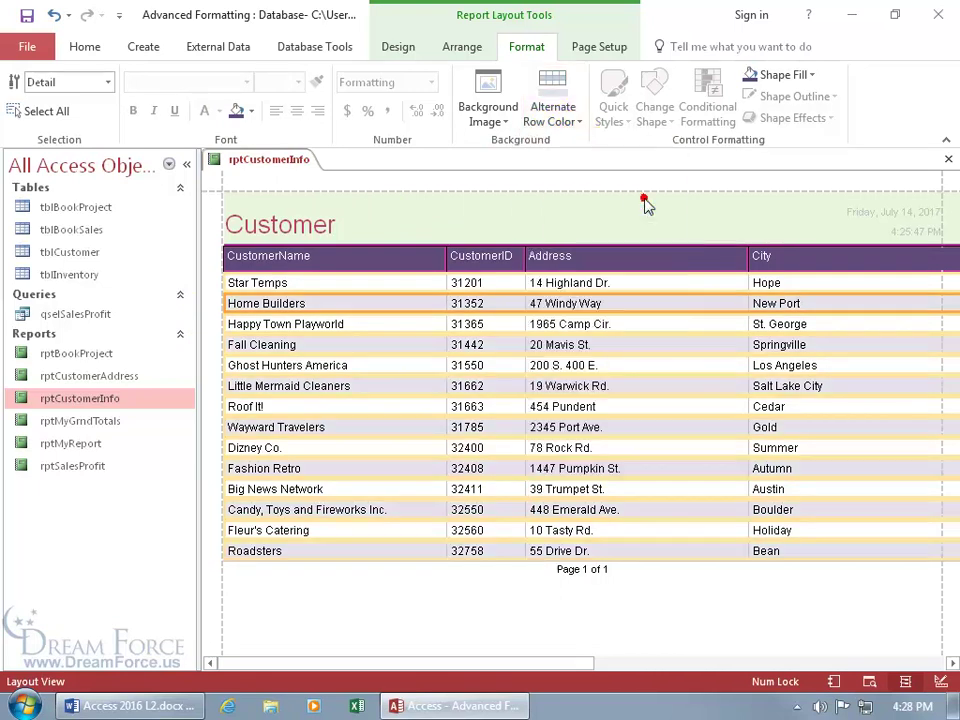
{"action": "left_click", "coordinate": [209, 290]}
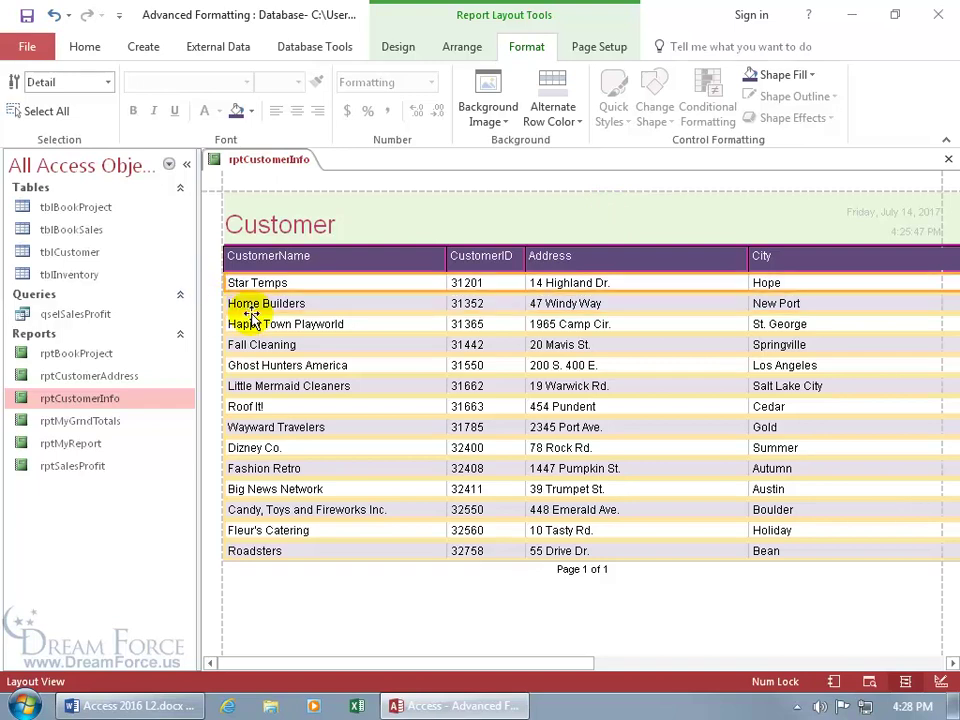
{"action": "left_click", "coordinate": [405, 212]}
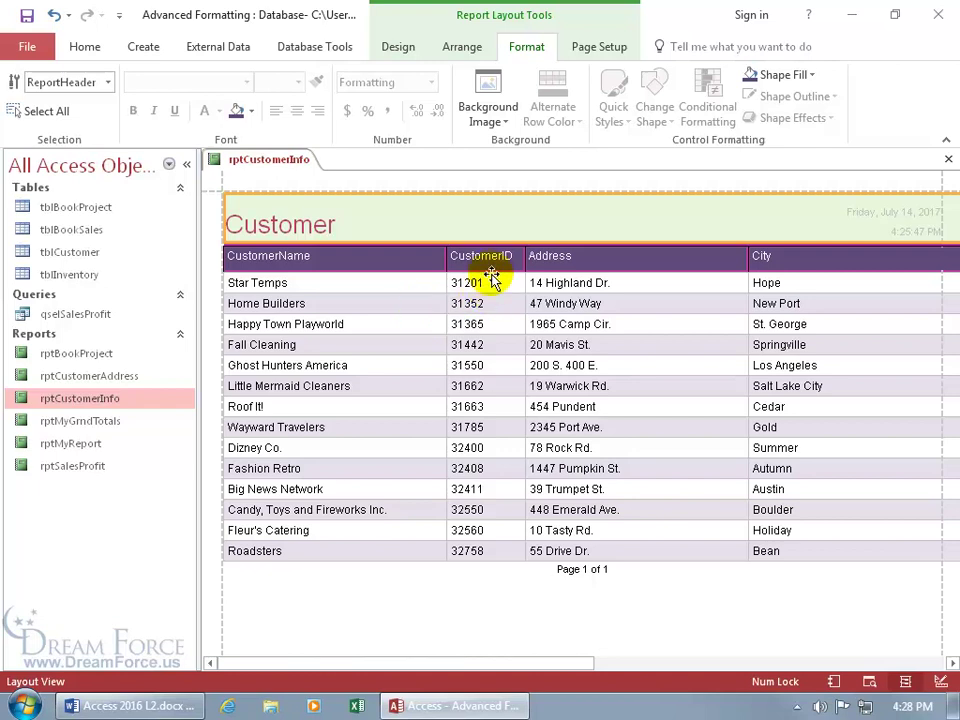
Select the CustomerID column together with its heading and center their text
{"action": "left_click", "coordinate": [480, 345]}
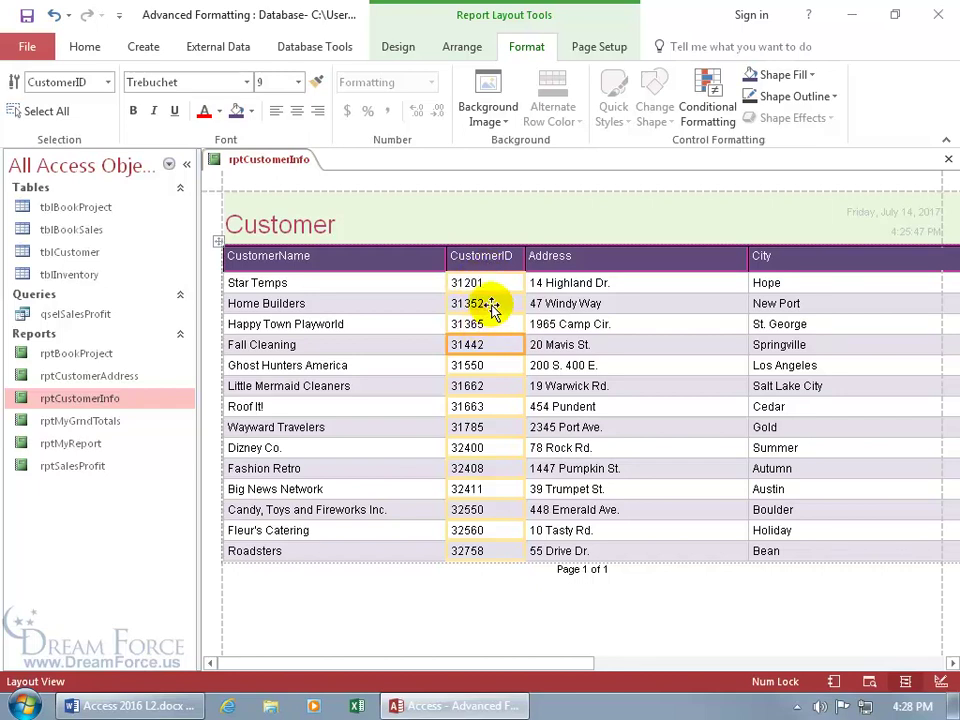
{"action": "left_click", "coordinate": [483, 262]}
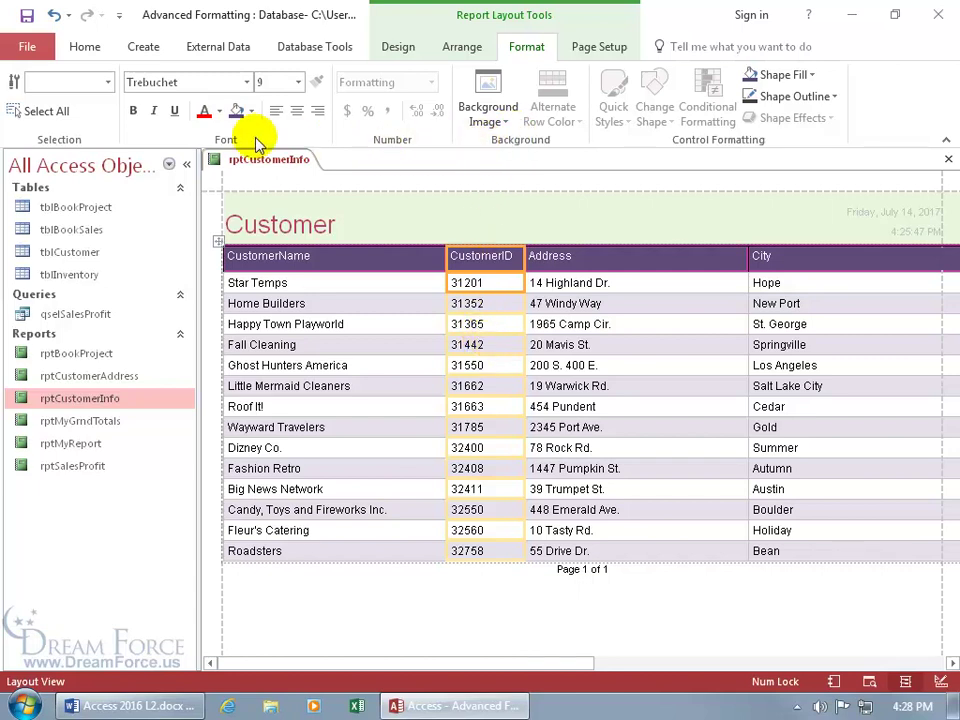
{"action": "left_click", "coordinate": [298, 112]}
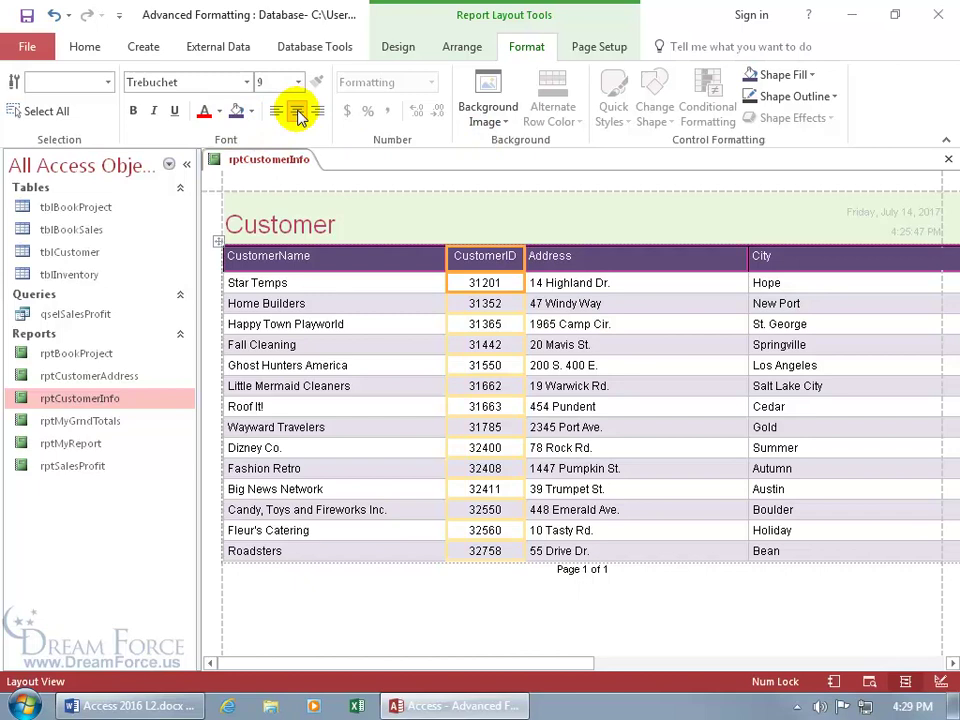
Try the Right, Distribute and General options of the CustomerID column's Text Align property and return it to Center
{"action": "right_click", "coordinate": [480, 255]}
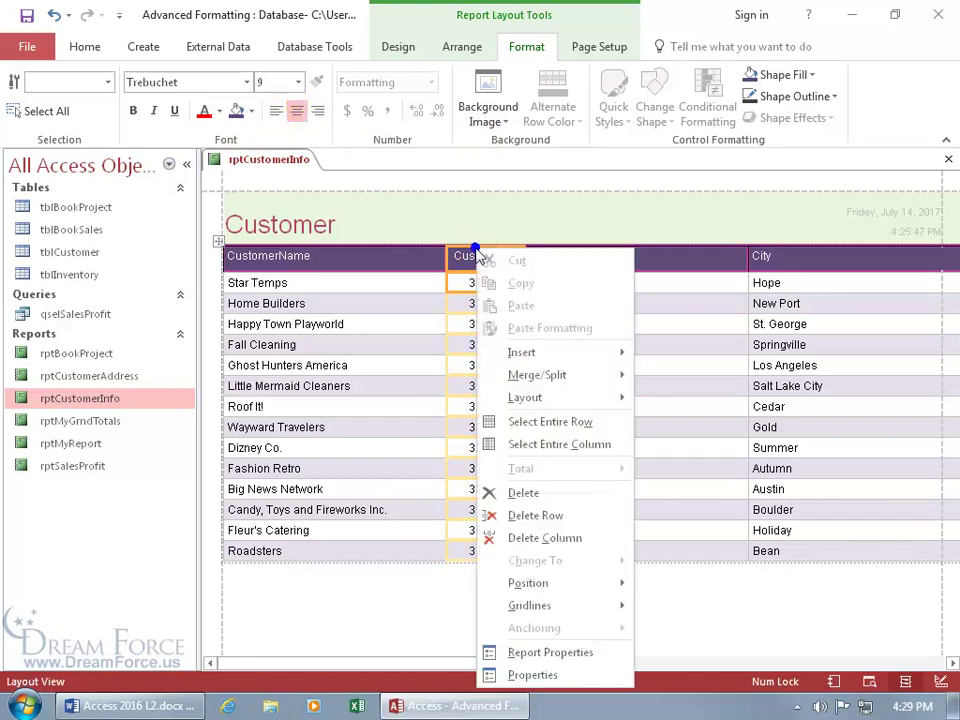
{"action": "left_click", "coordinate": [527, 675]}
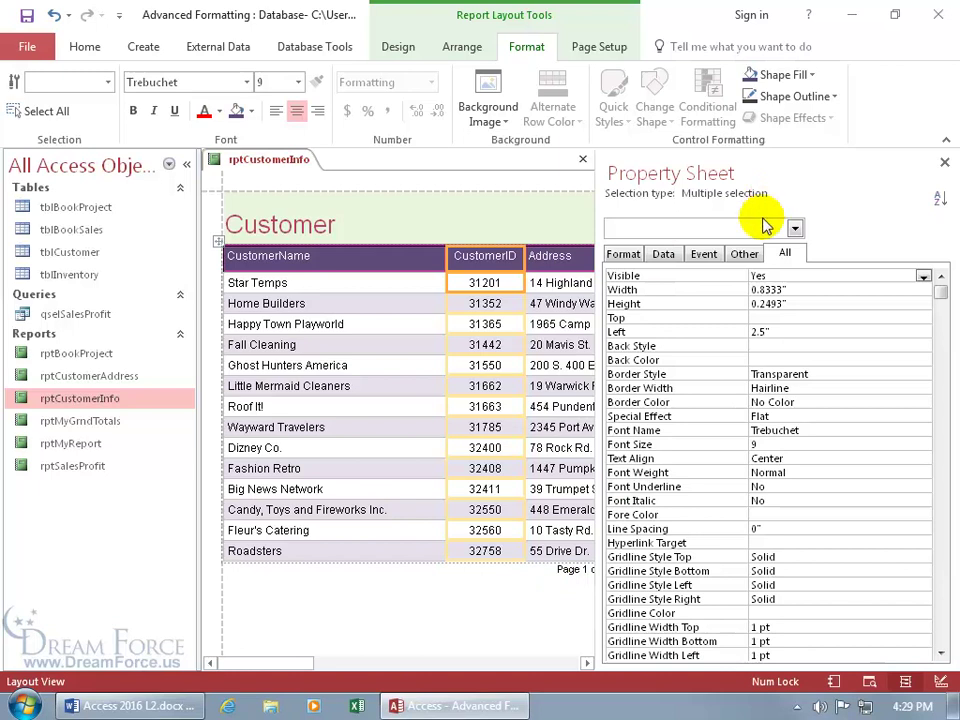
{"action": "left_click", "coordinate": [791, 457]}
{"action": "double_click", "coordinate": [796, 459]}
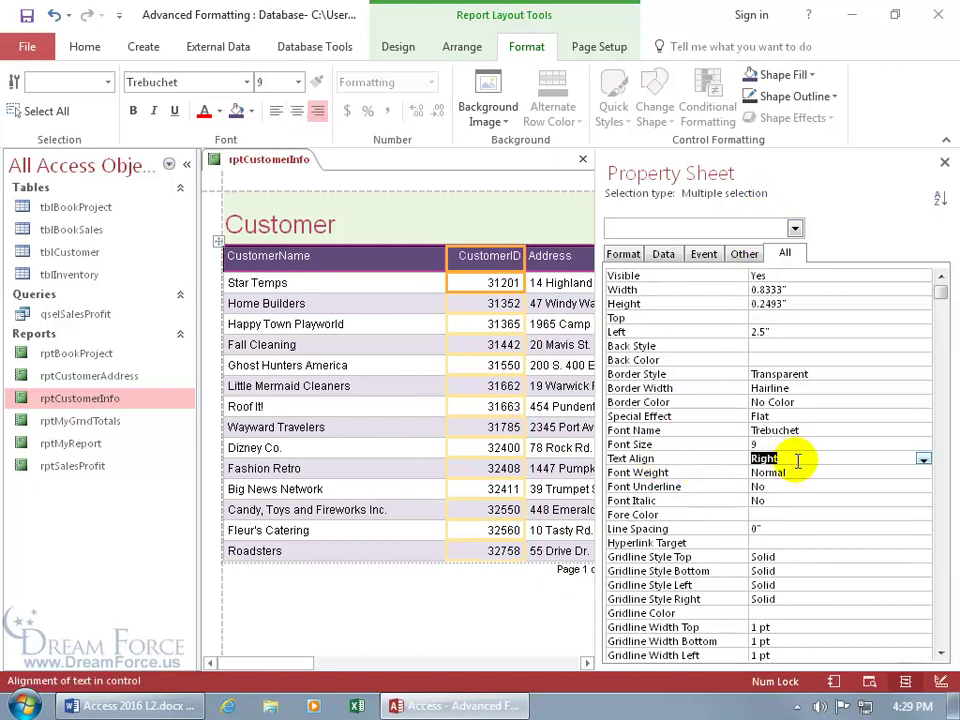
{"action": "double_click", "coordinate": [798, 461]}
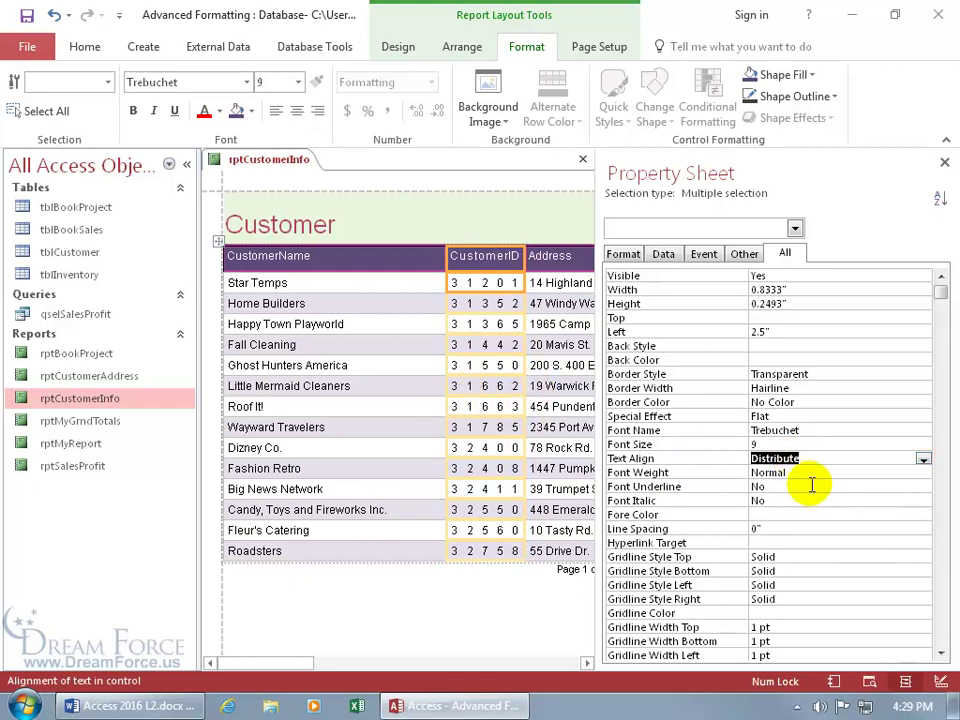
{"action": "double_click", "coordinate": [815, 457]}
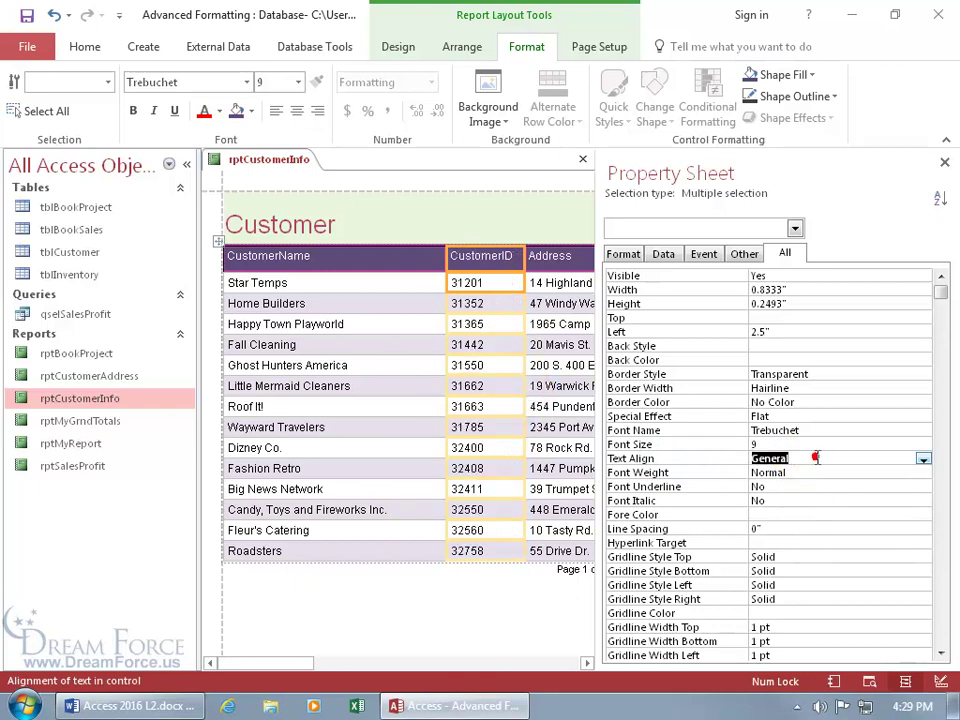
{"action": "left_click", "coordinate": [922, 462]}
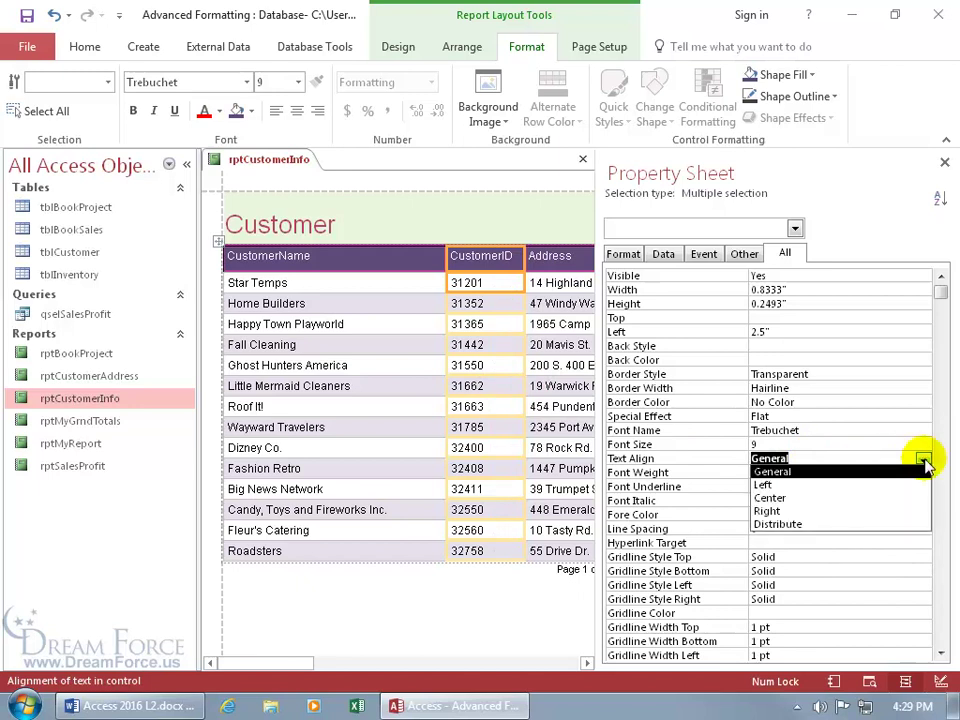
{"action": "left_click", "coordinate": [872, 497]}
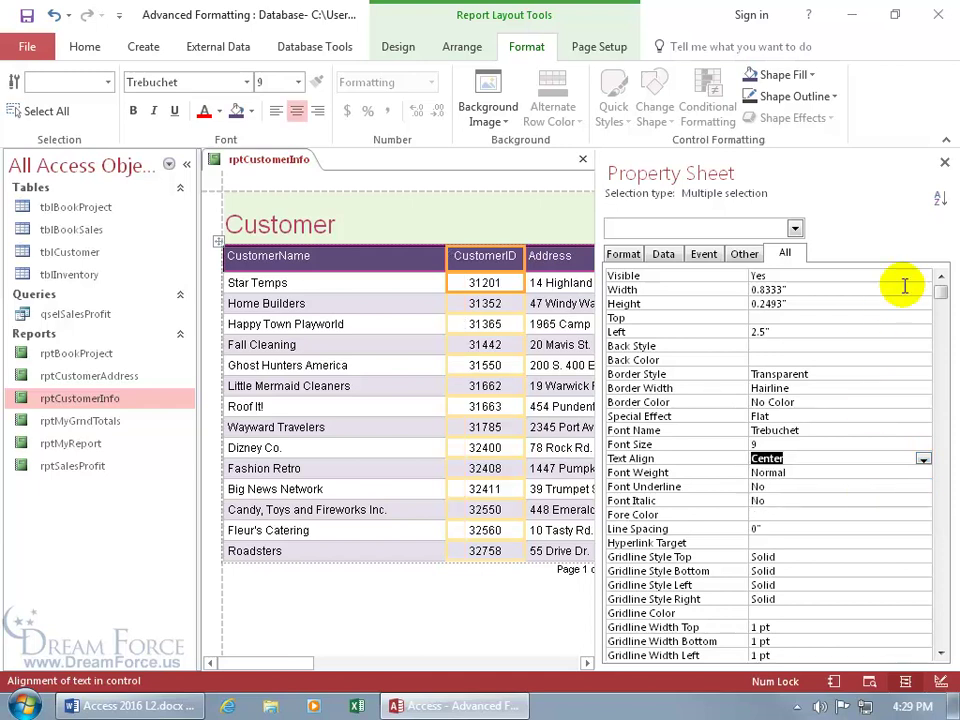
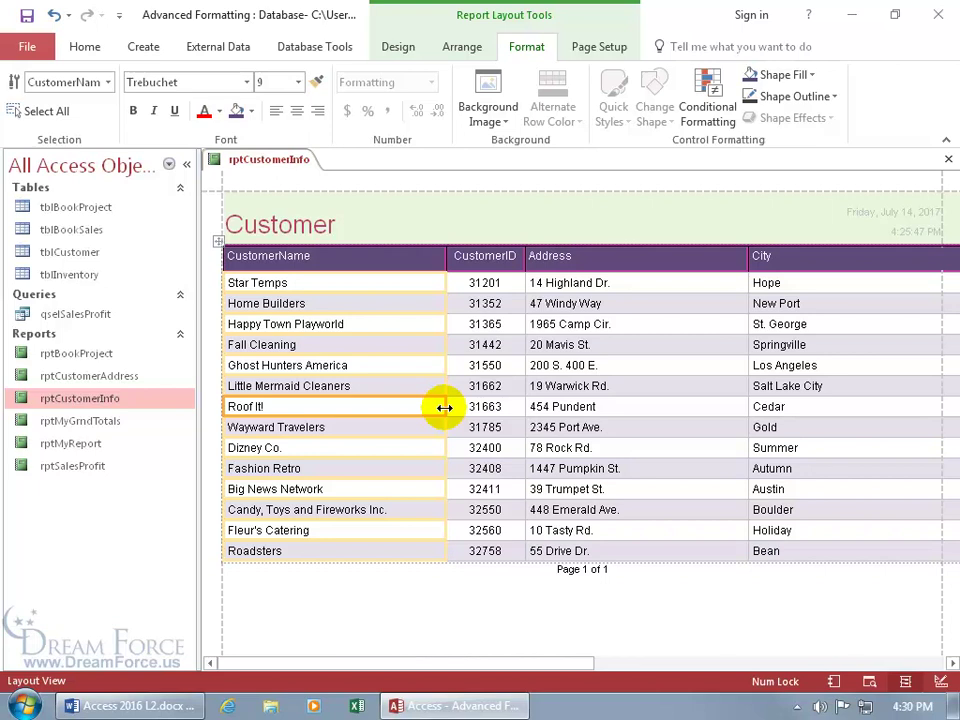
Narrow the CustomerName column to about 1.03 inches and set its Can Grow property to Yes
{"action": "left_click_drag", "start_coordinate": [444, 407], "coordinate": [317, 407]}
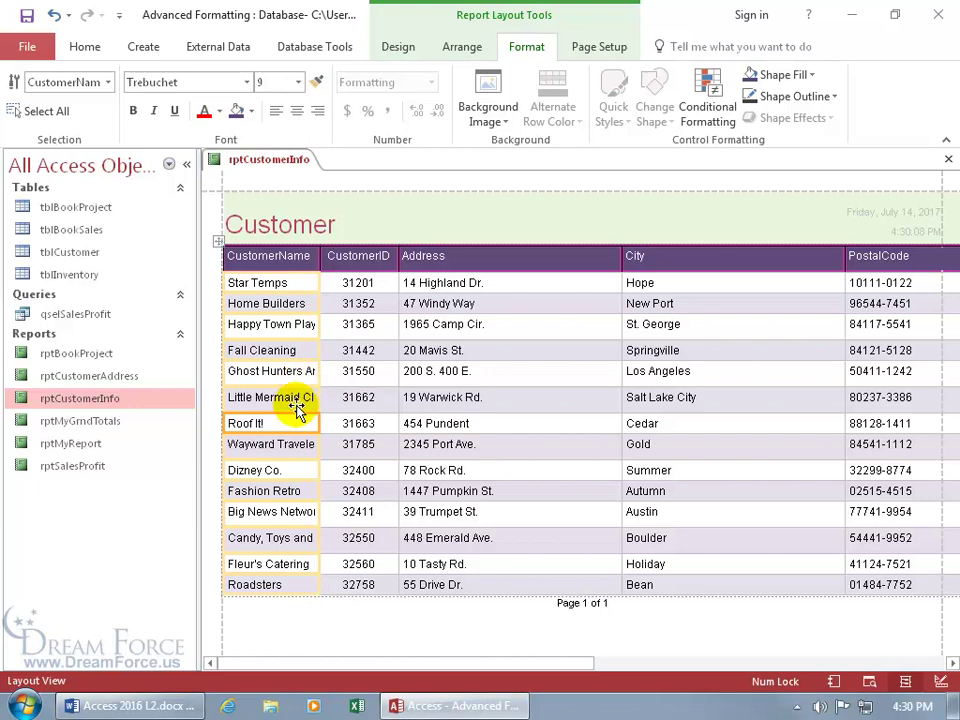
{"action": "right_click", "coordinate": [298, 408]}
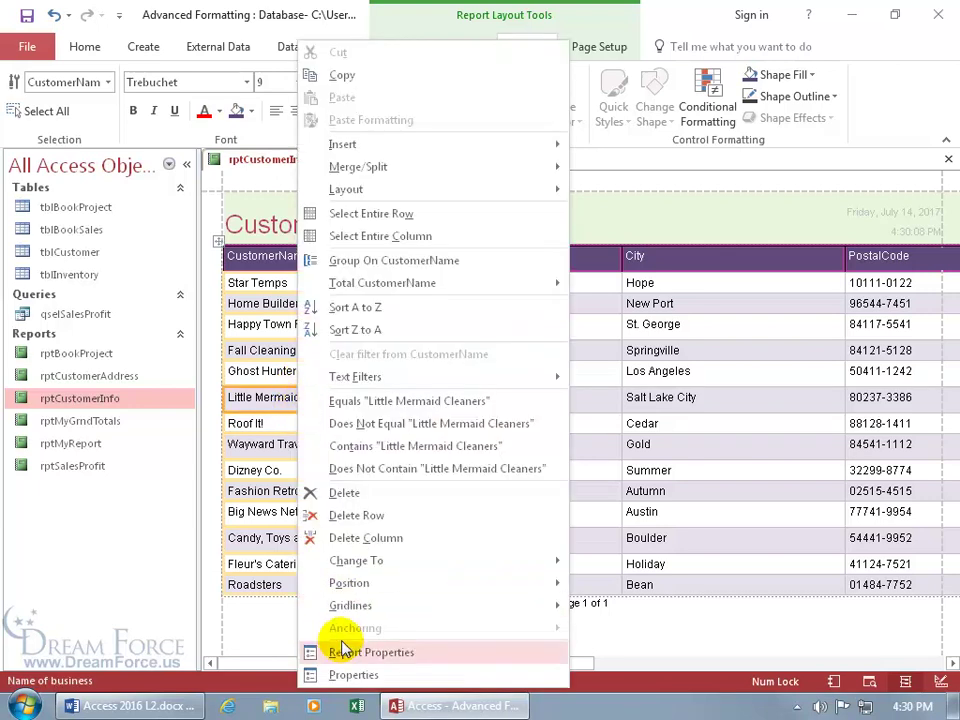
{"action": "left_click", "coordinate": [352, 675]}
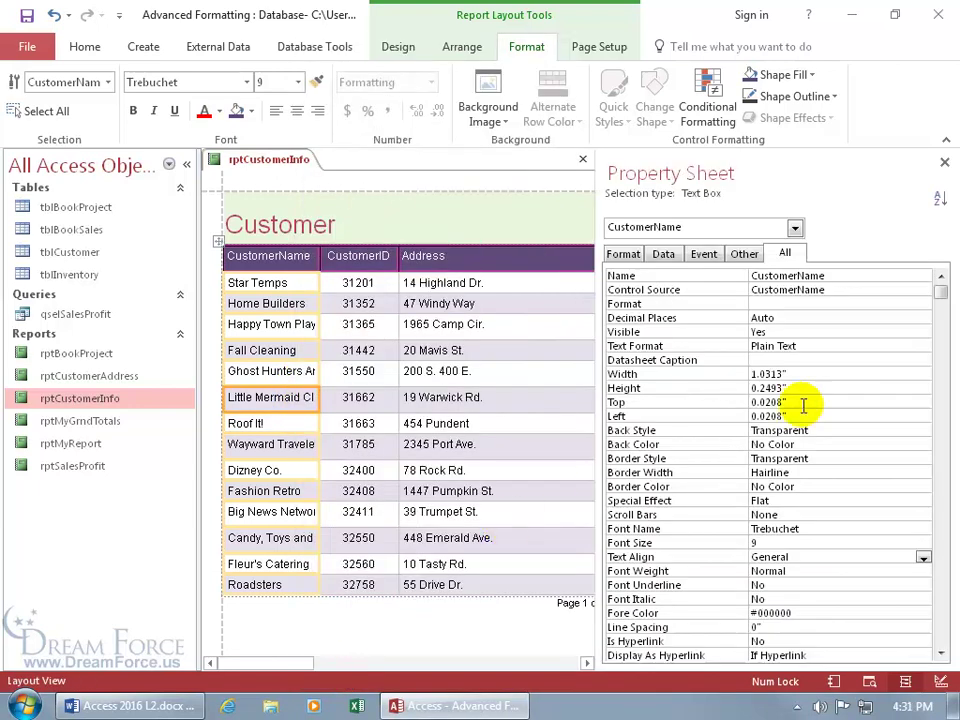
{"action": "left_click_drag", "start_coordinate": [939, 292], "coordinate": [943, 641]}
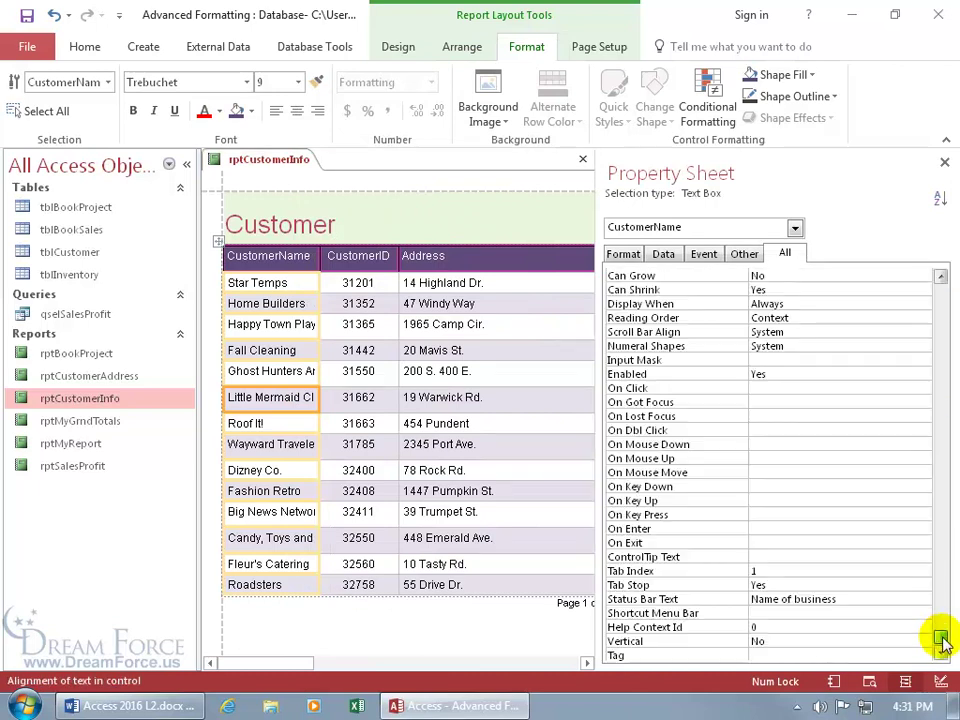
{"action": "double_click", "coordinate": [789, 275]}
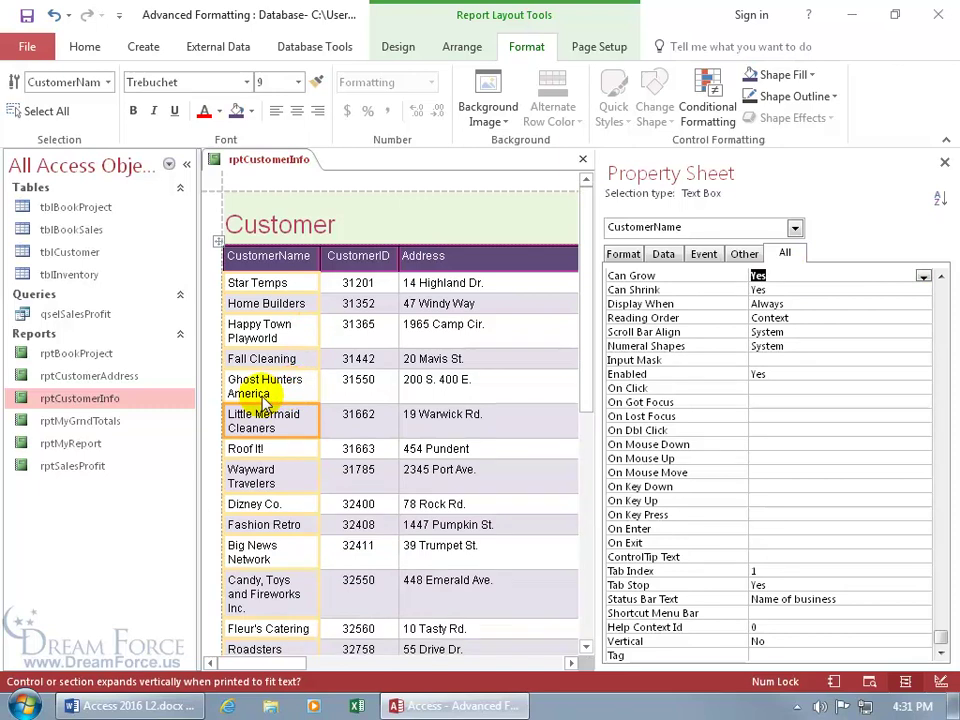
{"action": "left_click", "coordinate": [944, 161]}
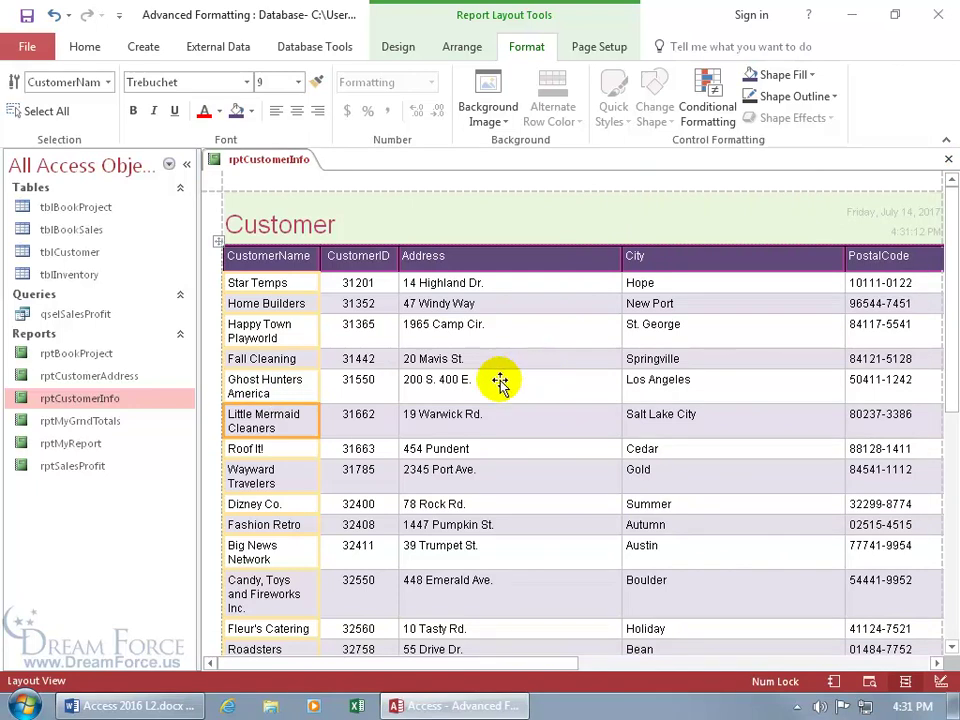
Select the CustomerID values and open the conditional formatting rules for the CustomerID field
{"action": "left_click", "coordinate": [371, 384]}
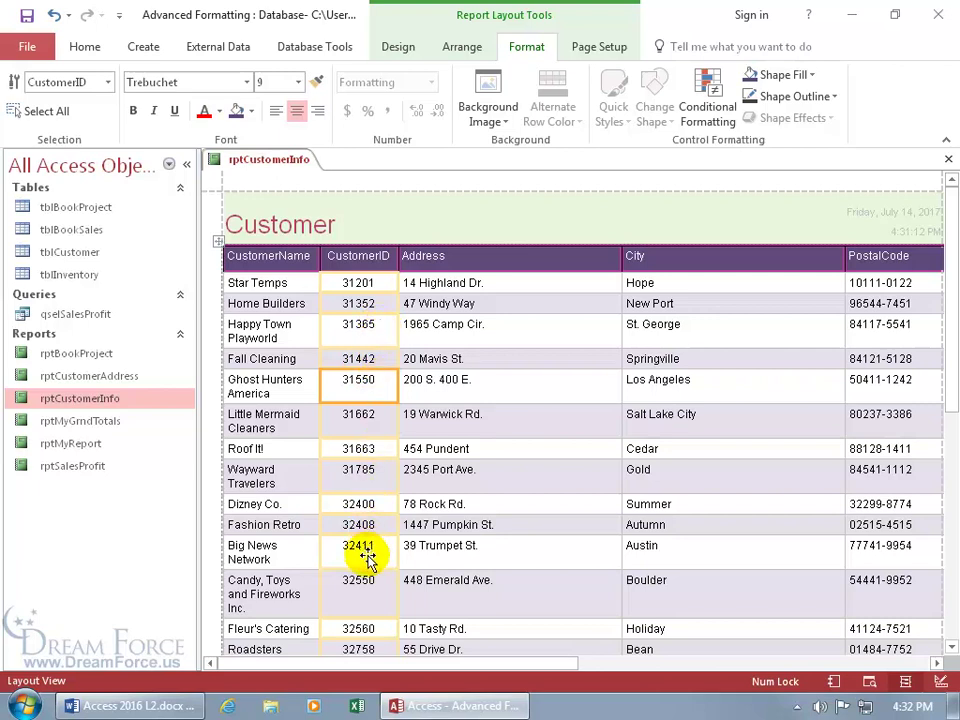
{"action": "left_click", "coordinate": [352, 418]}
{"action": "left_click", "coordinate": [359, 467]}
{"action": "left_click", "coordinate": [358, 414]}
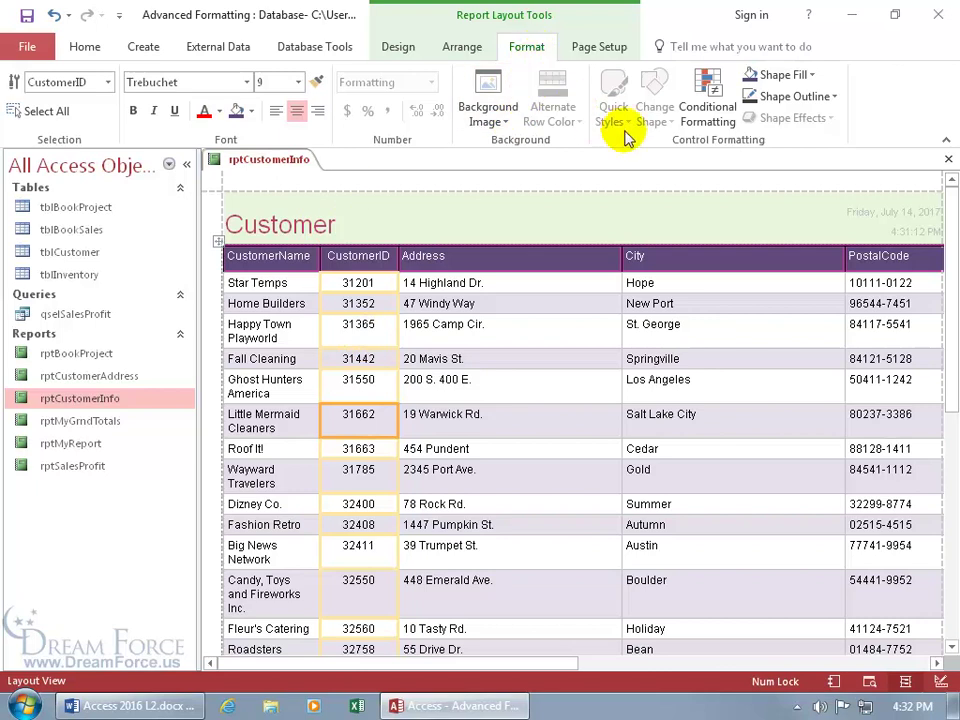
{"action": "left_click", "coordinate": [720, 118]}
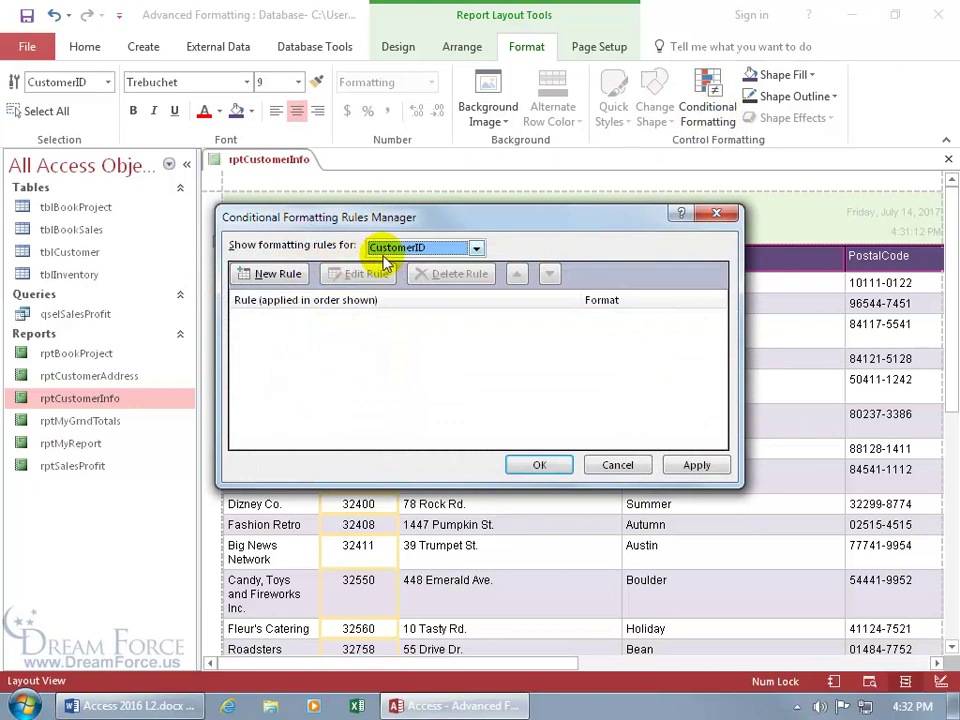
{"action": "left_click_drag", "start_coordinate": [454, 220], "coordinate": [574, 313]}
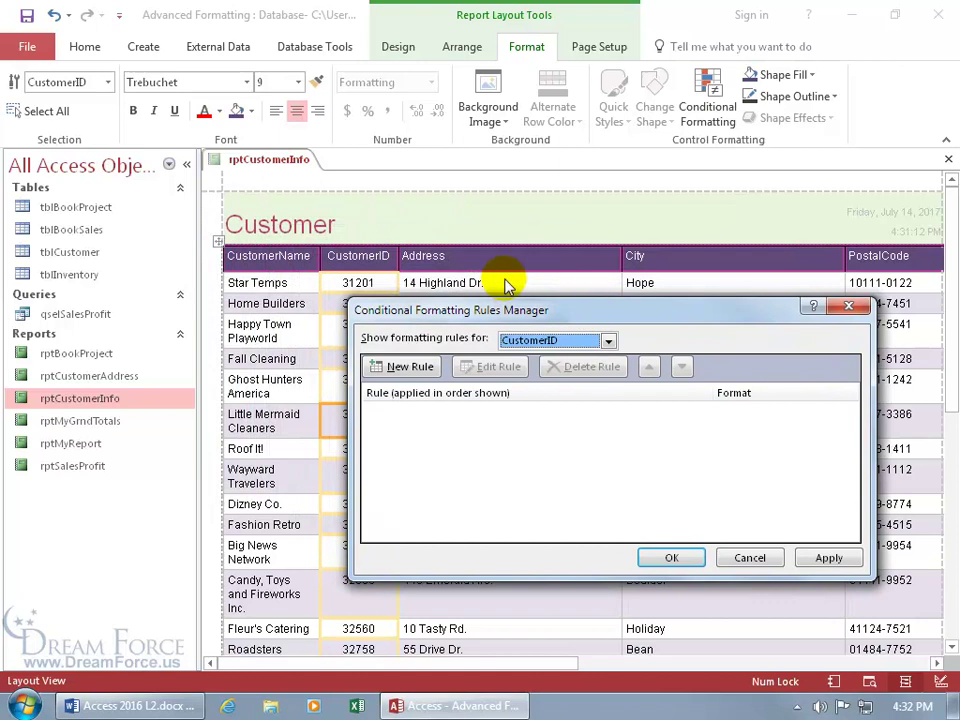
{"action": "left_click", "coordinate": [607, 341]}
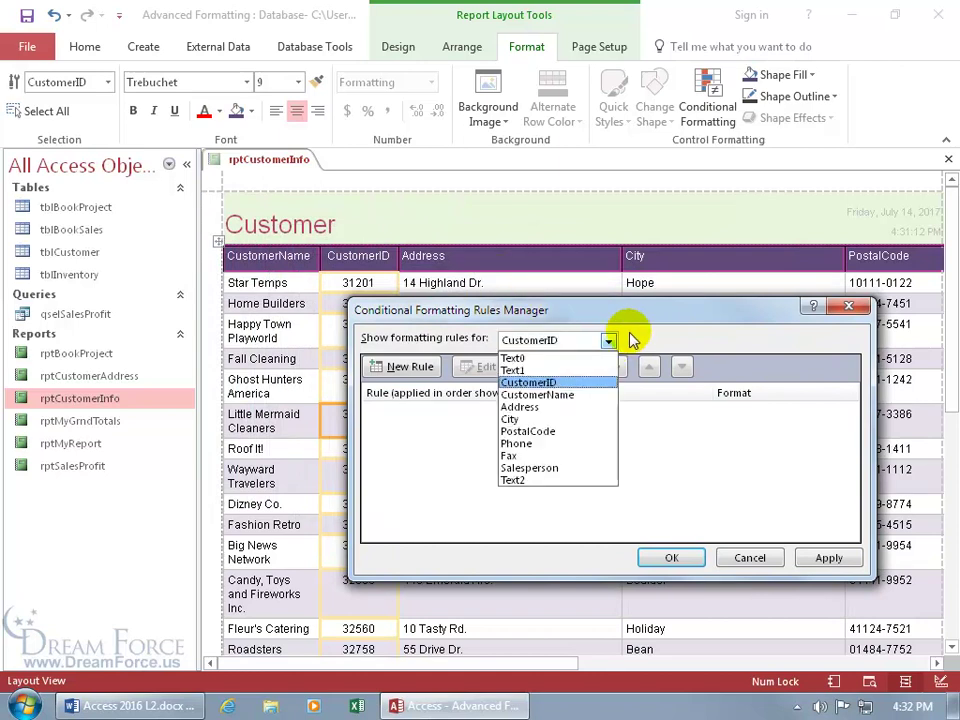
{"action": "left_click", "coordinate": [630, 338]}
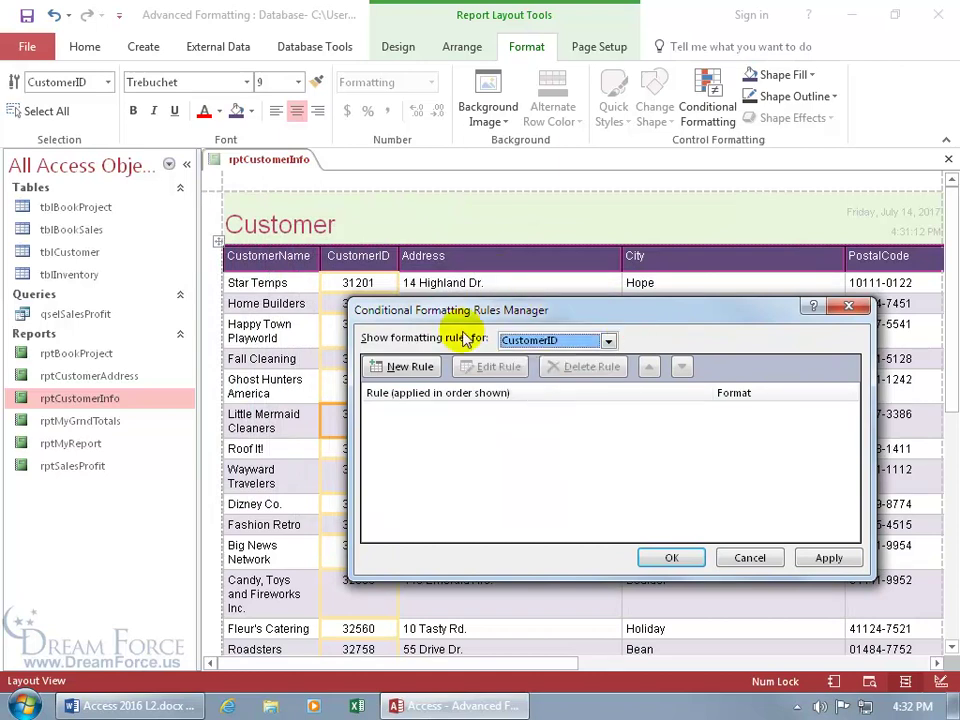
Start a new rule for field values between the customer IDs of Happy Town Playworld and Big News Network
{"action": "left_click", "coordinate": [420, 370]}
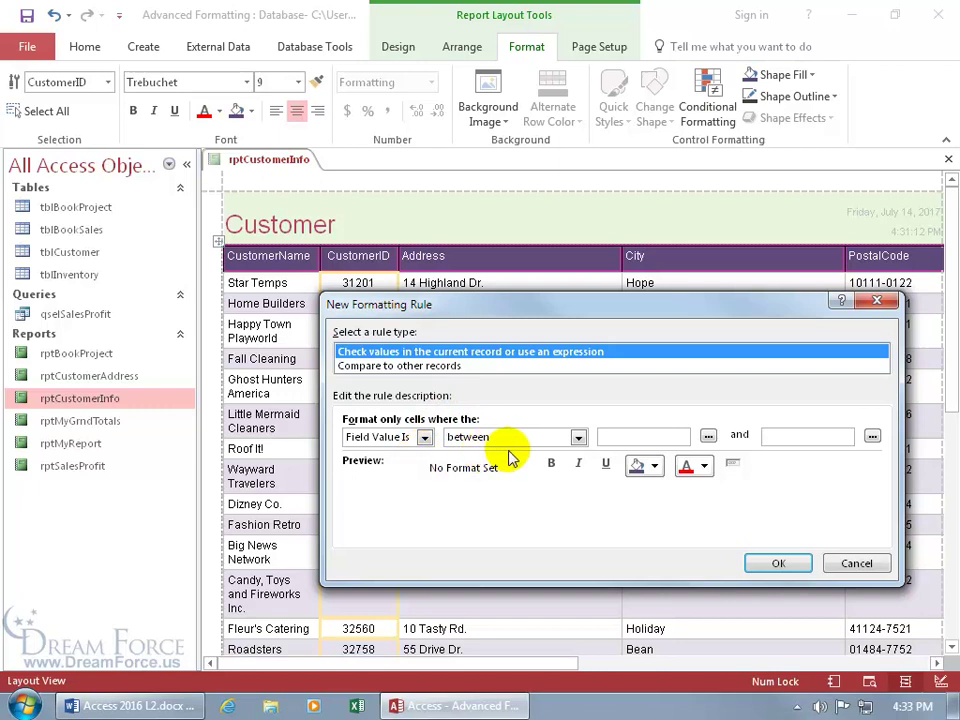
{"action": "left_click", "coordinate": [655, 437]}
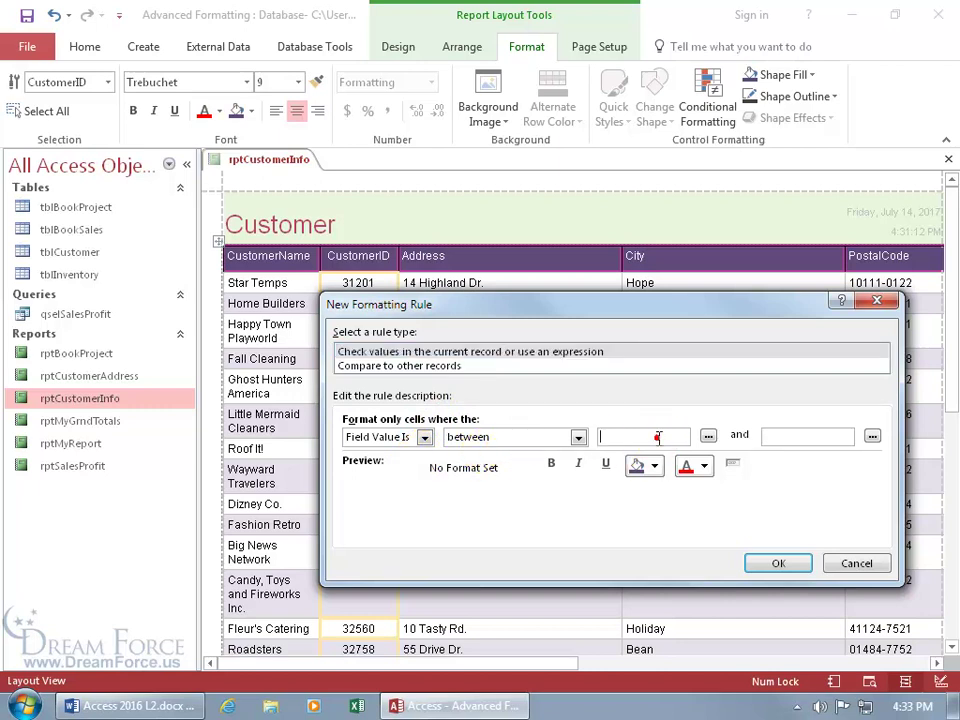
{"action": "type", "text": "31365"}
{"action": "left_click", "coordinate": [778, 439]}
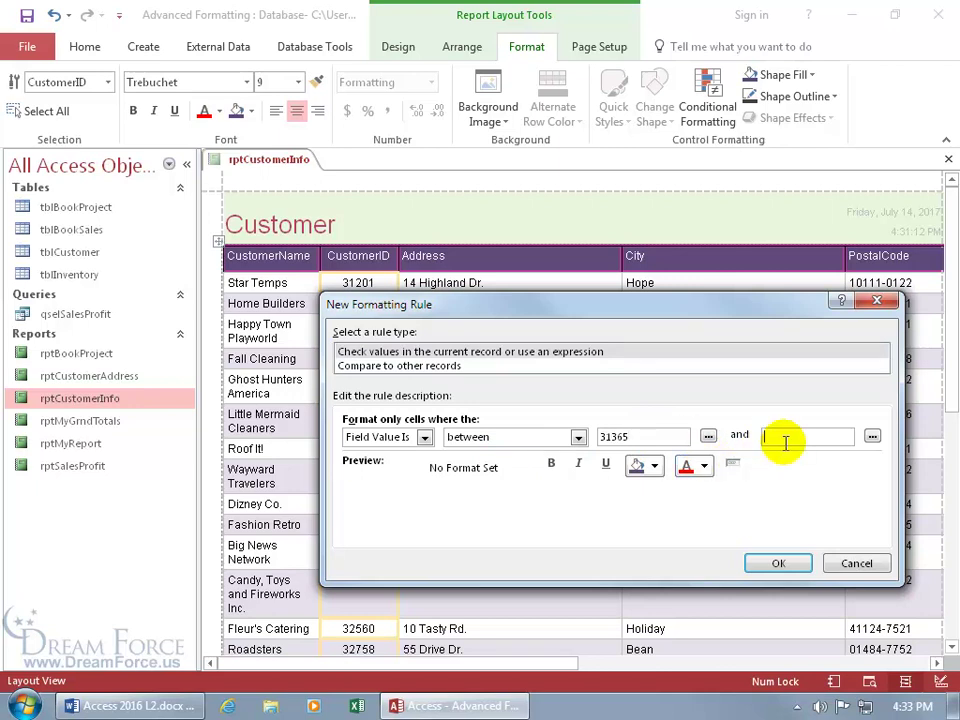
{"action": "type", "text": "32411"}
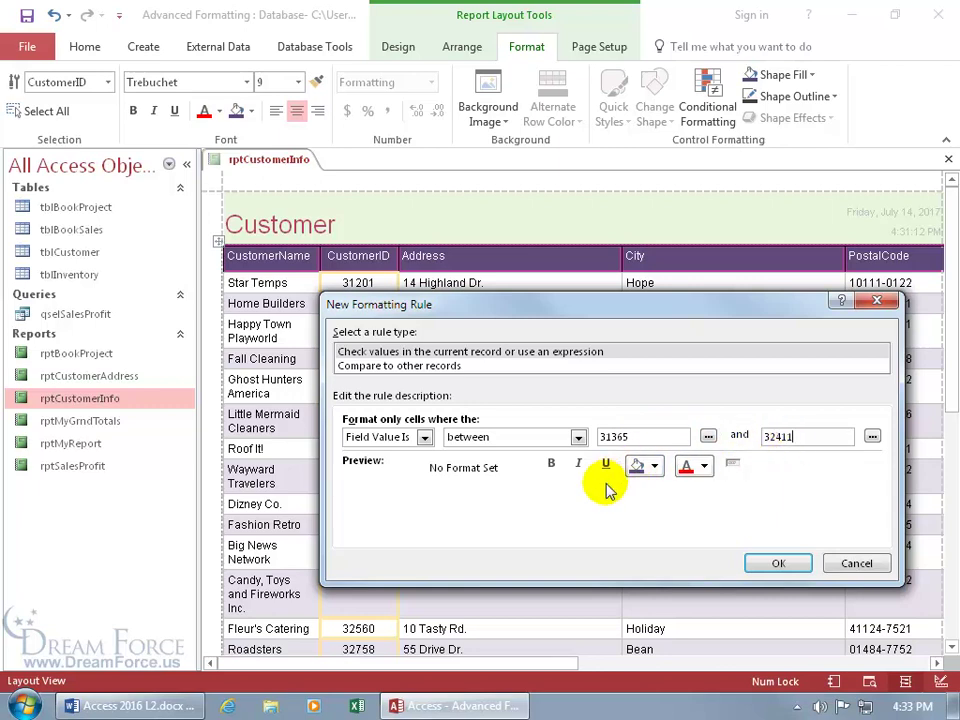
Format the rule's matching values as bold, italic and underlined with a dark purple fill and white font, and accept the rule
{"action": "left_click", "coordinate": [551, 463]}
{"action": "left_click", "coordinate": [578, 463]}
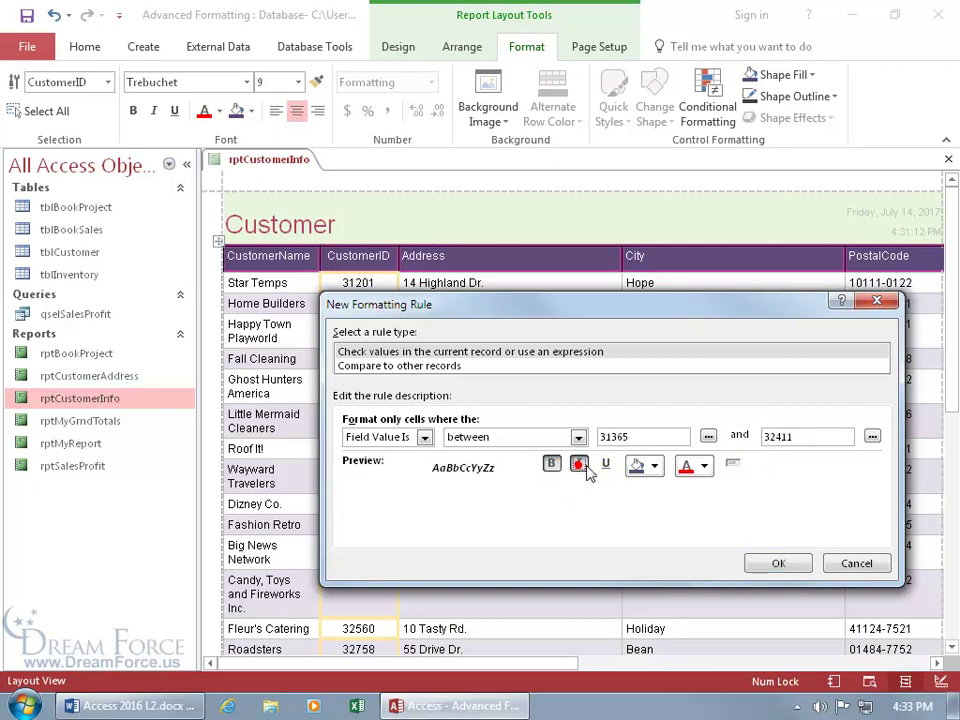
{"action": "left_click", "coordinate": [605, 463]}
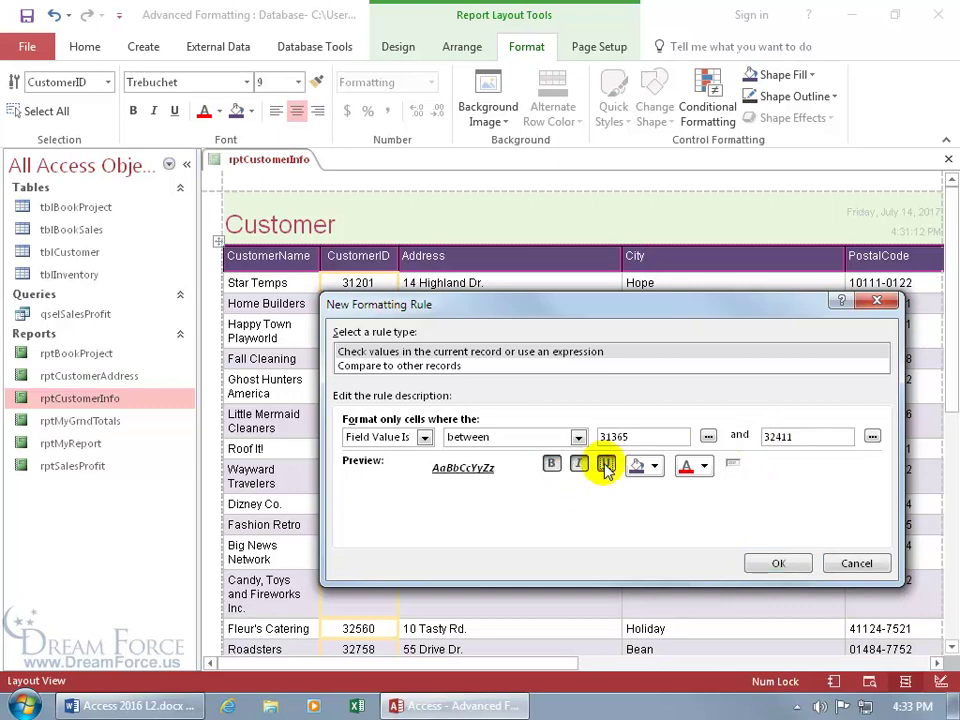
{"action": "left_click", "coordinate": [654, 467]}
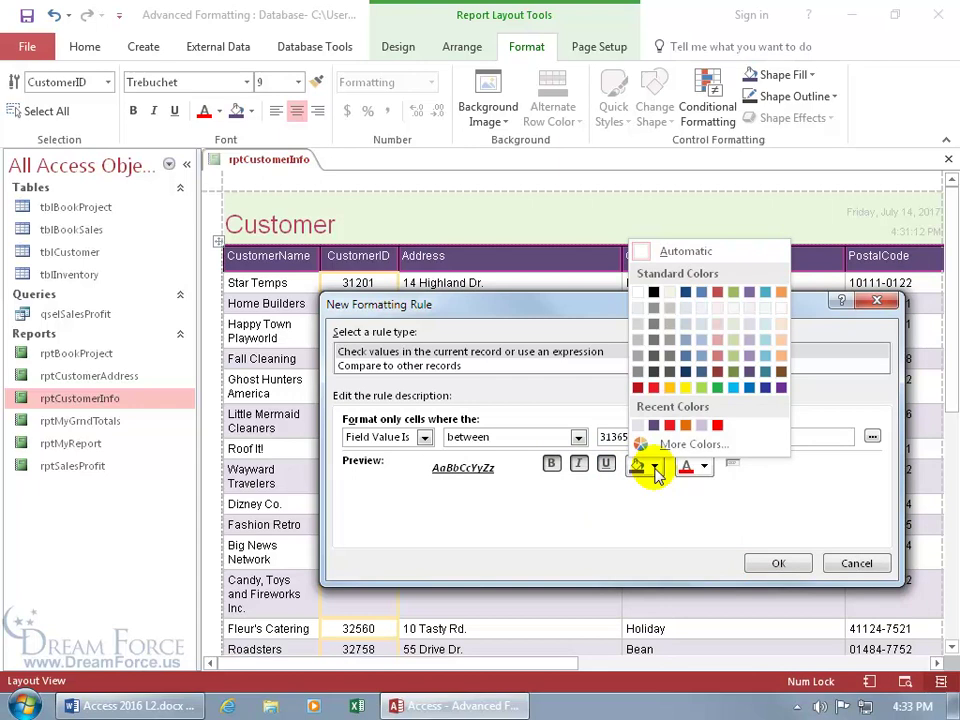
{"action": "left_click", "coordinate": [653, 425]}
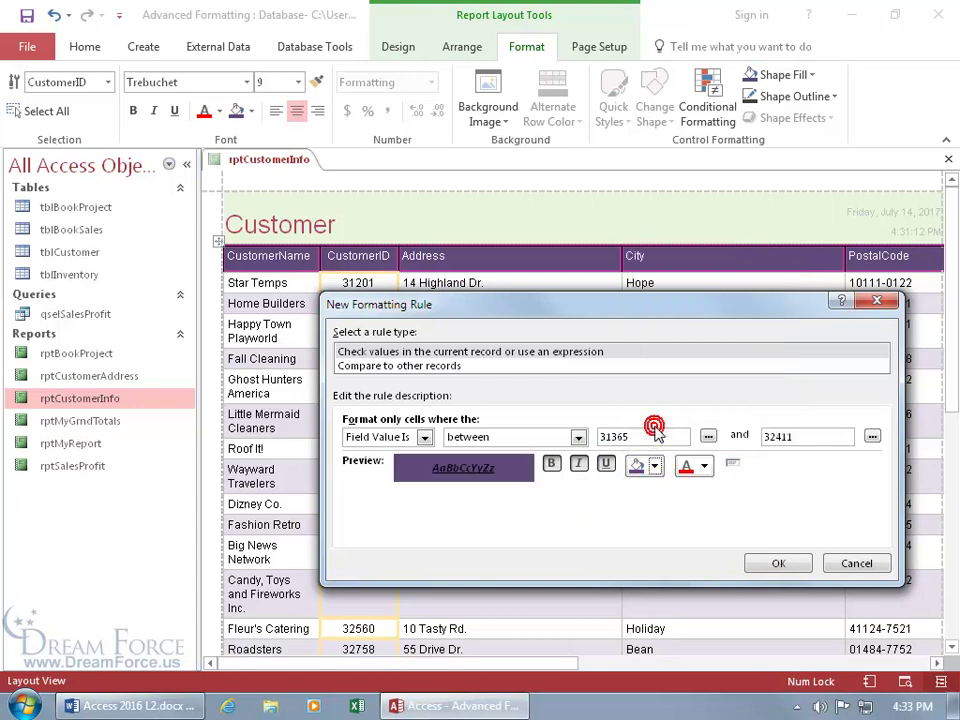
{"action": "left_click", "coordinate": [705, 467]}
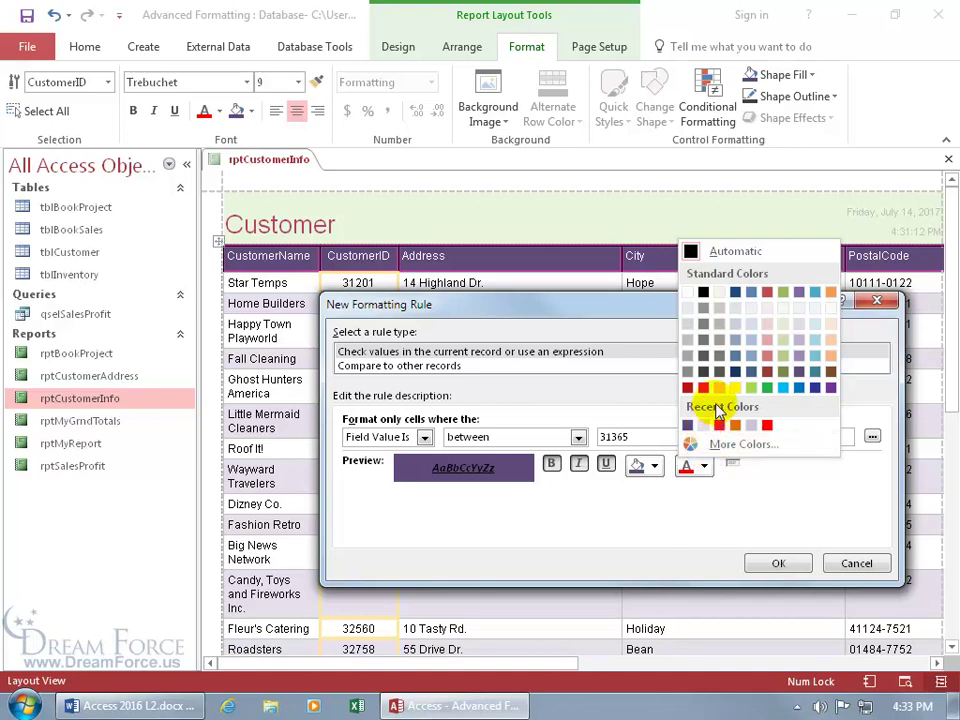
{"action": "left_click", "coordinate": [688, 297]}
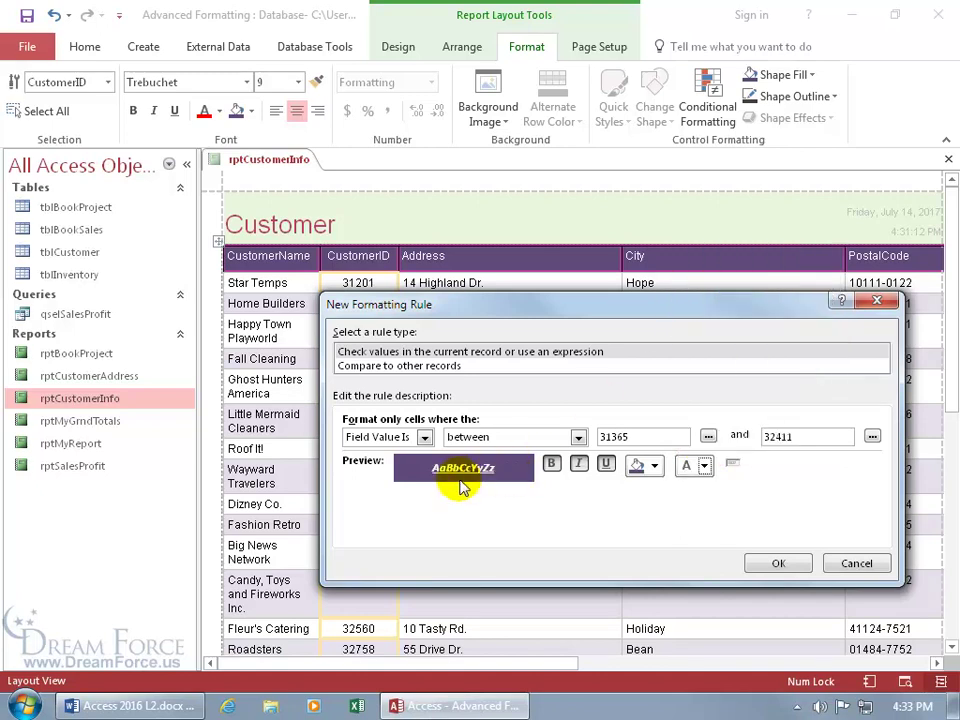
{"action": "left_click", "coordinate": [777, 562]}
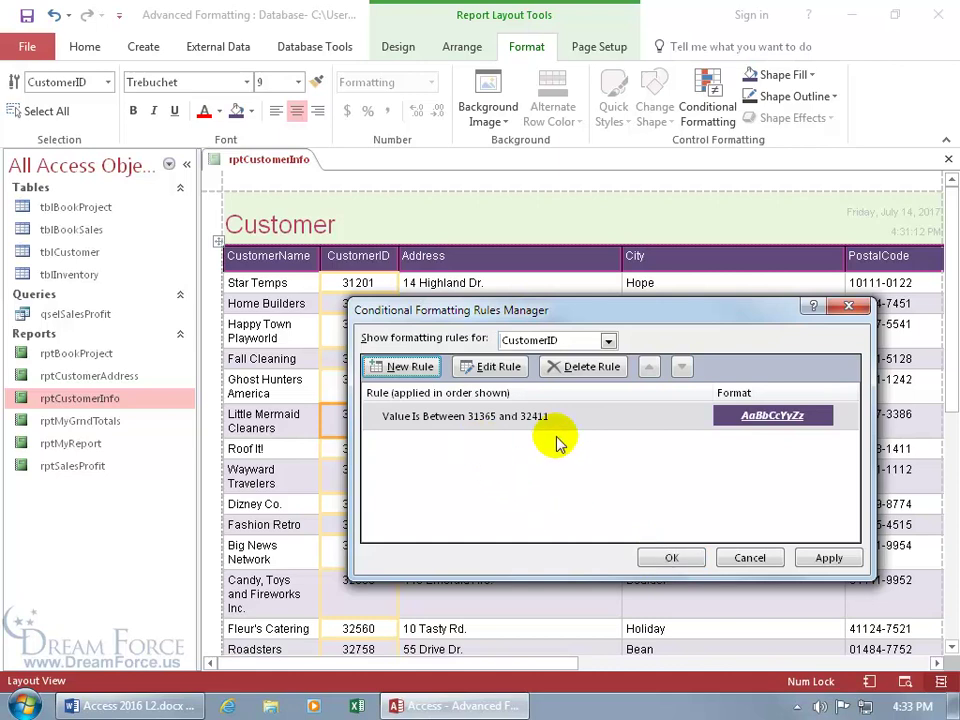
Apply the between rule to the CustomerID field, close the rules manager and select the Wayward Travelers ID
{"action": "left_click", "coordinate": [497, 369]}
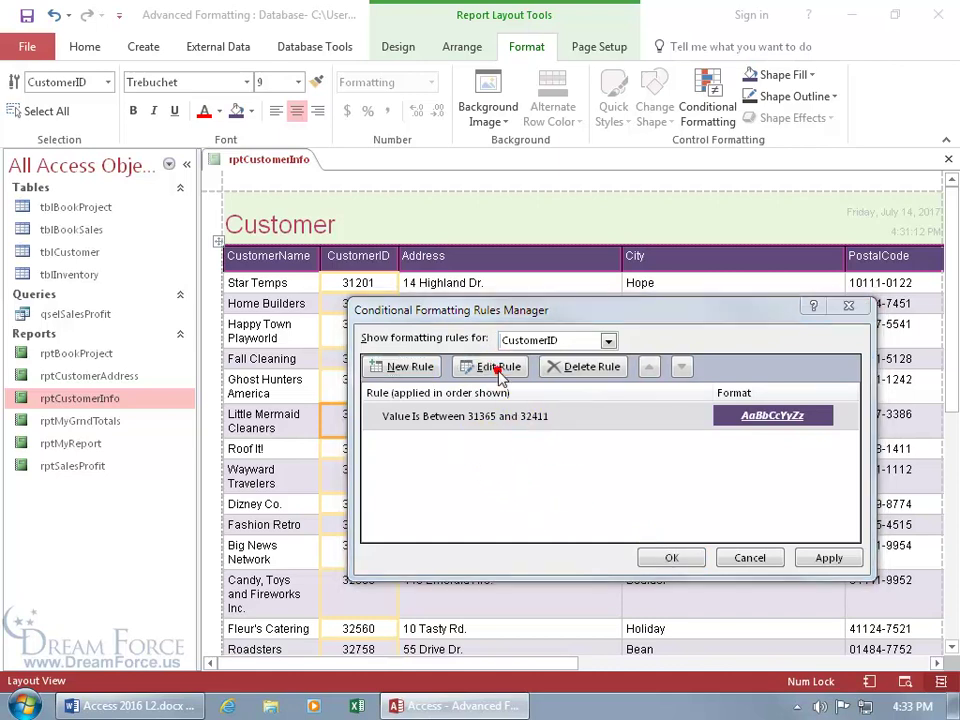
{"action": "left_click", "coordinate": [851, 563]}
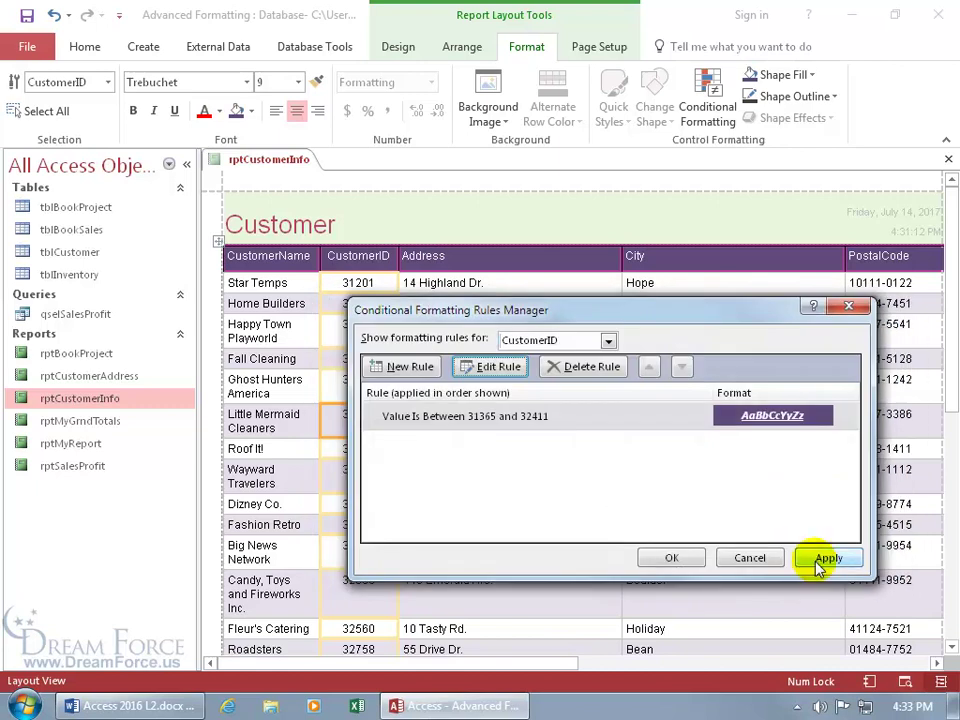
{"action": "left_click", "coordinate": [667, 558]}
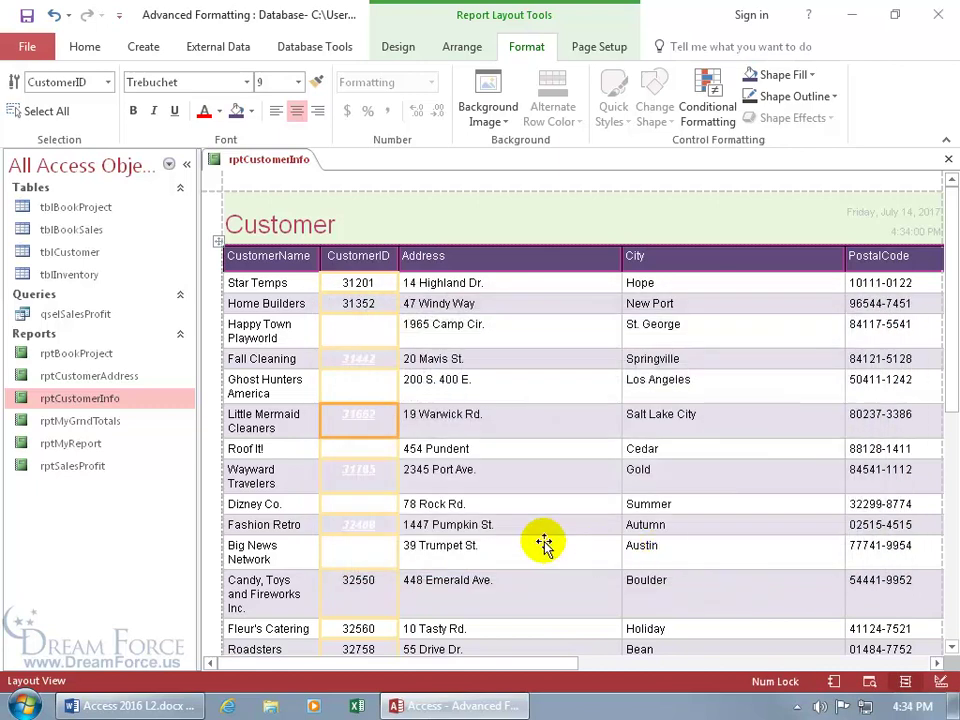
{"action": "left_click", "coordinate": [380, 488]}
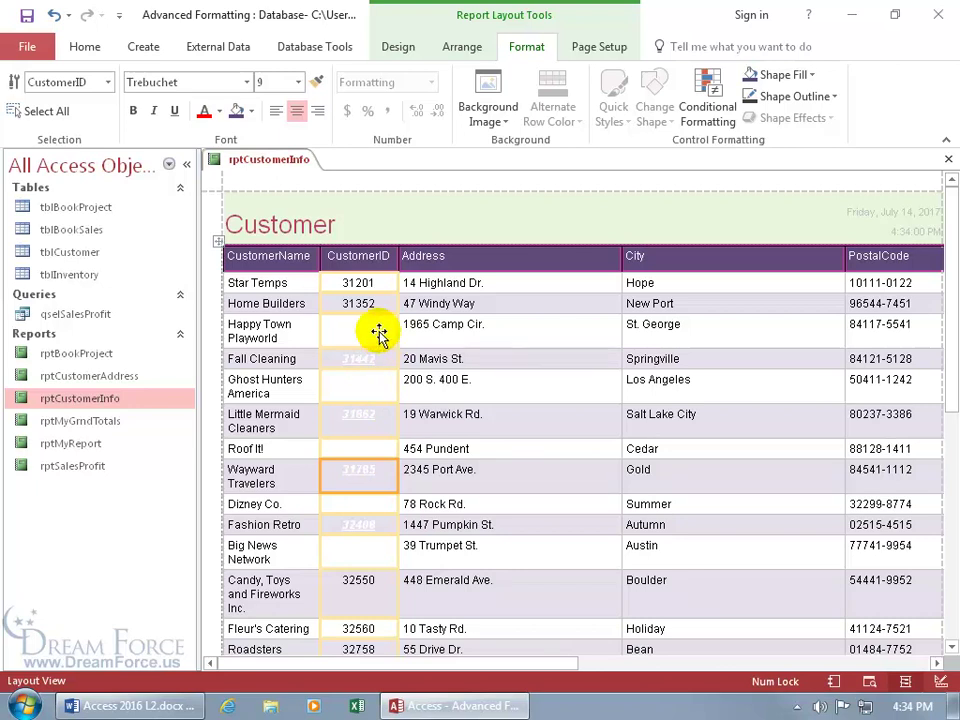
Show the report in Report View and check the formatting of individual CustomerID values from Little Mermaid Cleaners up to Happy Town Playworld
{"action": "right_click", "coordinate": [265, 164]}
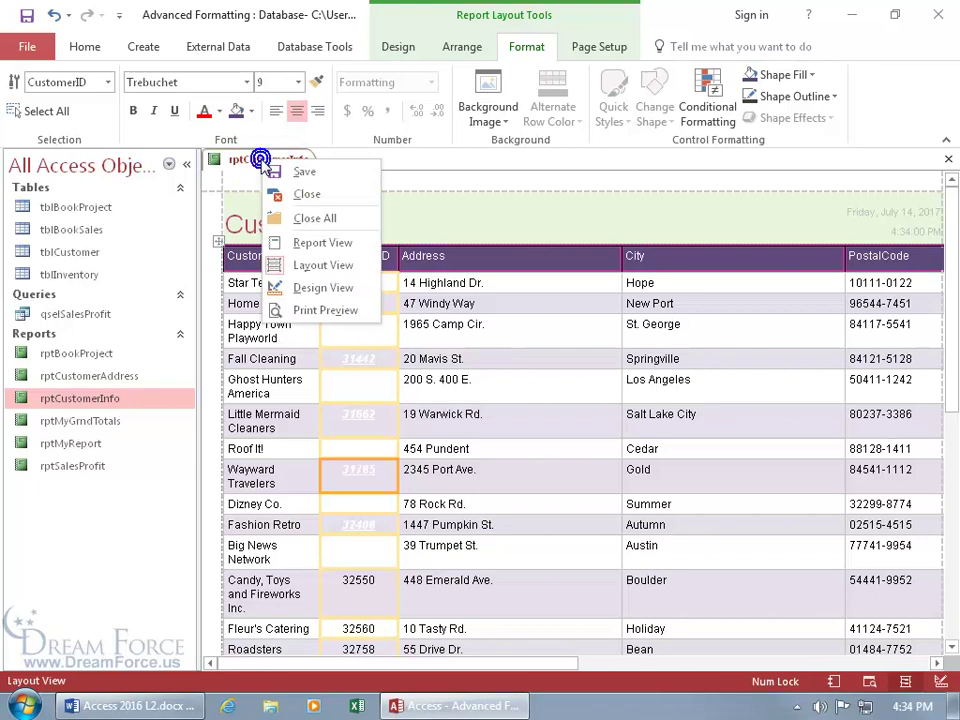
{"action": "left_click", "coordinate": [300, 243]}
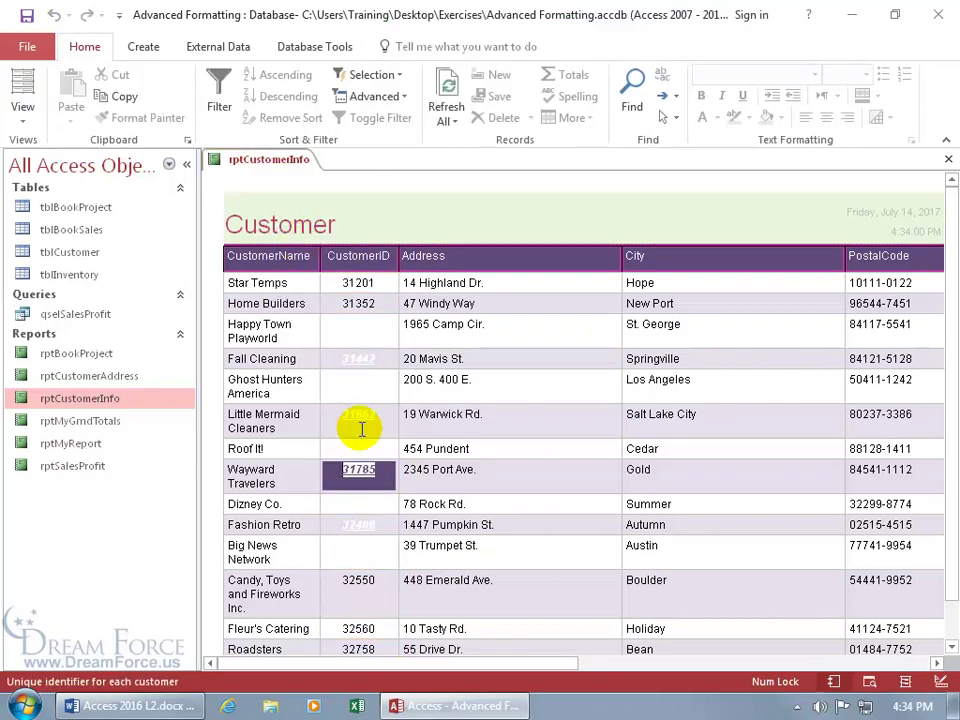
{"action": "left_click", "coordinate": [360, 427]}
{"action": "left_click", "coordinate": [364, 447]}
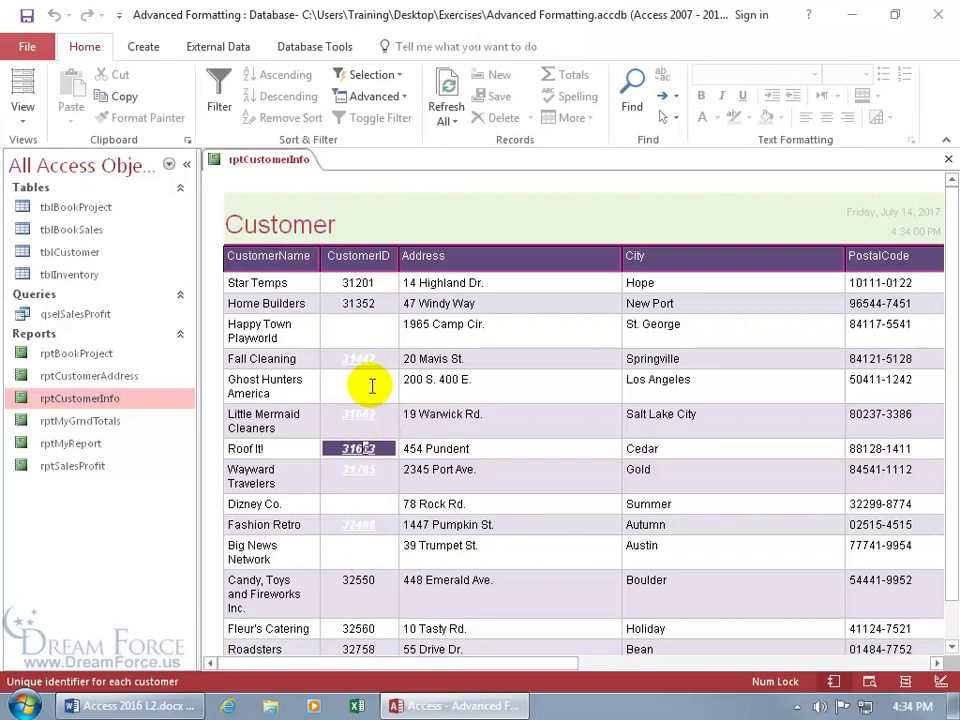
{"action": "left_click", "coordinate": [370, 385]}
{"action": "left_click", "coordinate": [368, 333]}
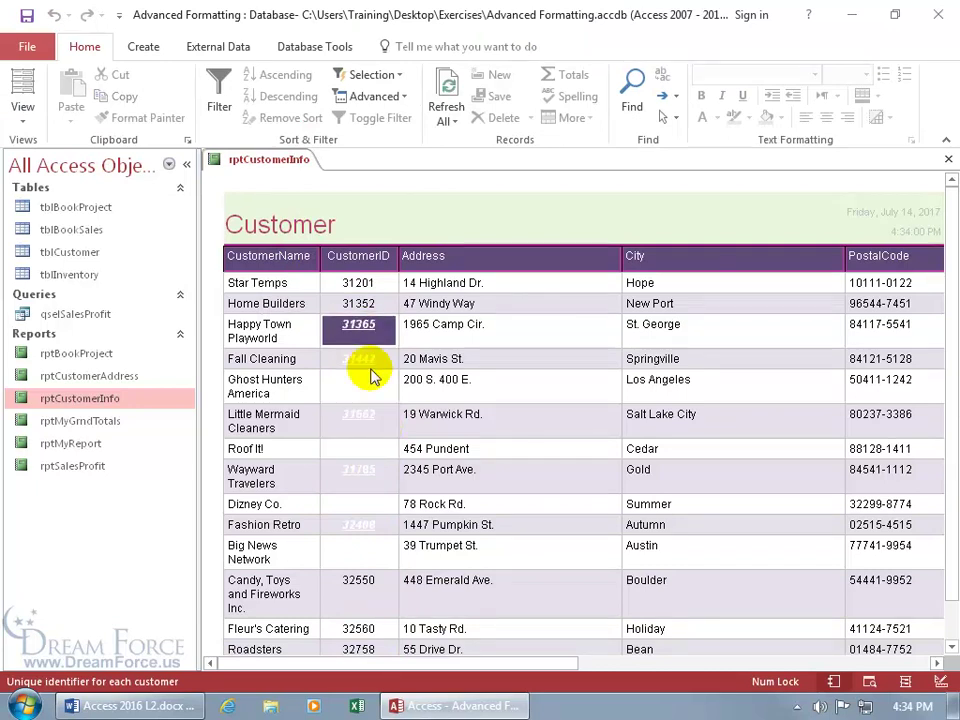
{"action": "left_click", "coordinate": [372, 380]}
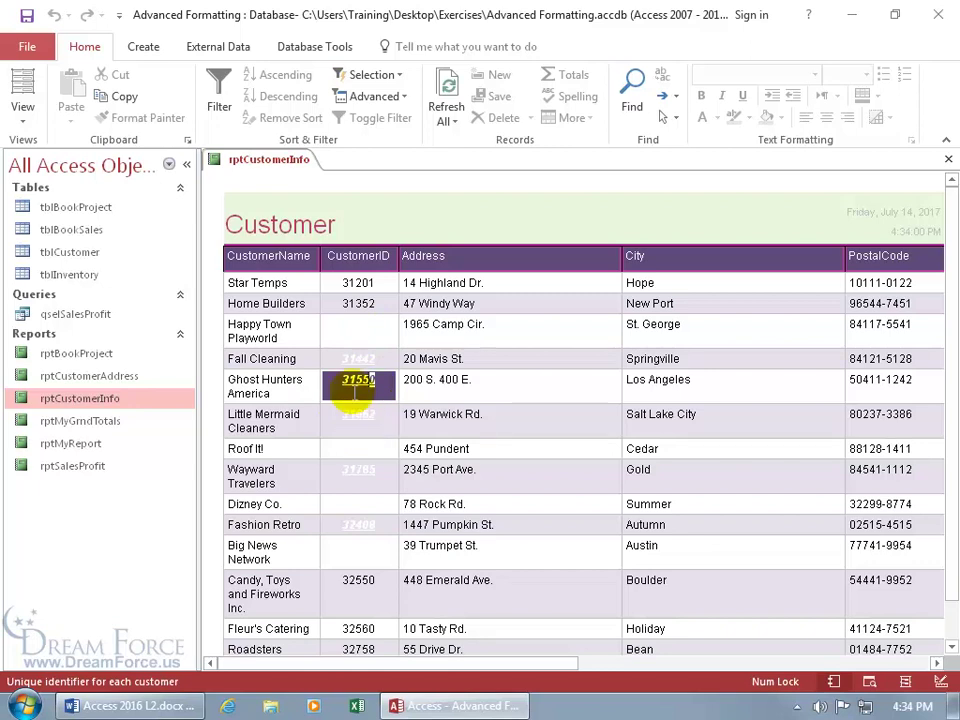
Check the CustomerID formatting in Print Preview and again in Report View for Happy Town Playworld and Fall Cleaning
{"action": "right_click", "coordinate": [300, 162]}
{"action": "left_click", "coordinate": [347, 265]}
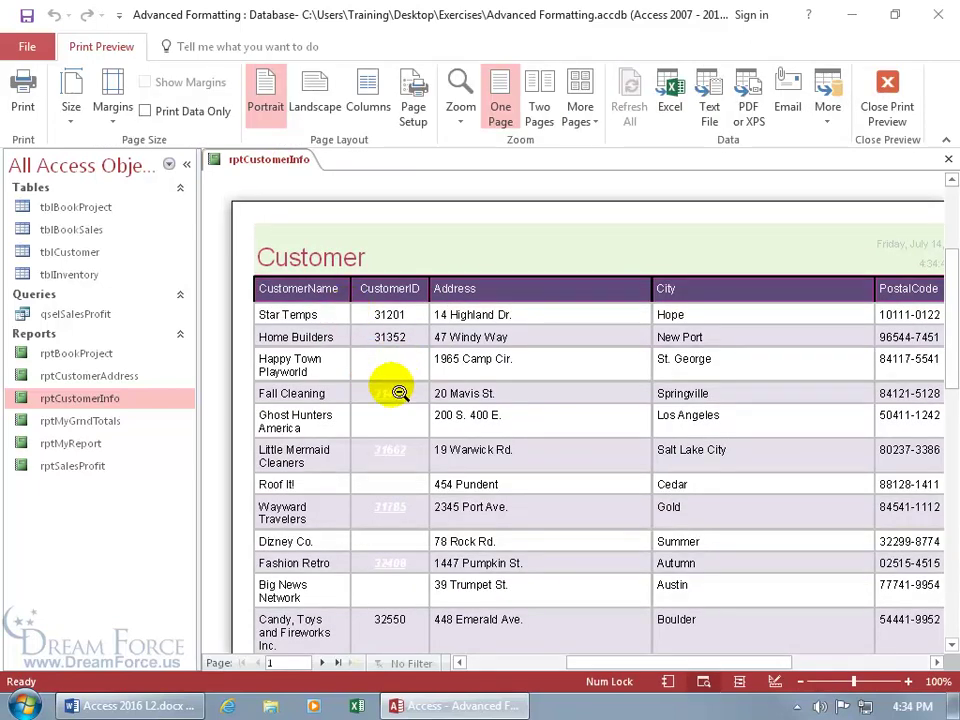
{"action": "right_click", "coordinate": [270, 170]}
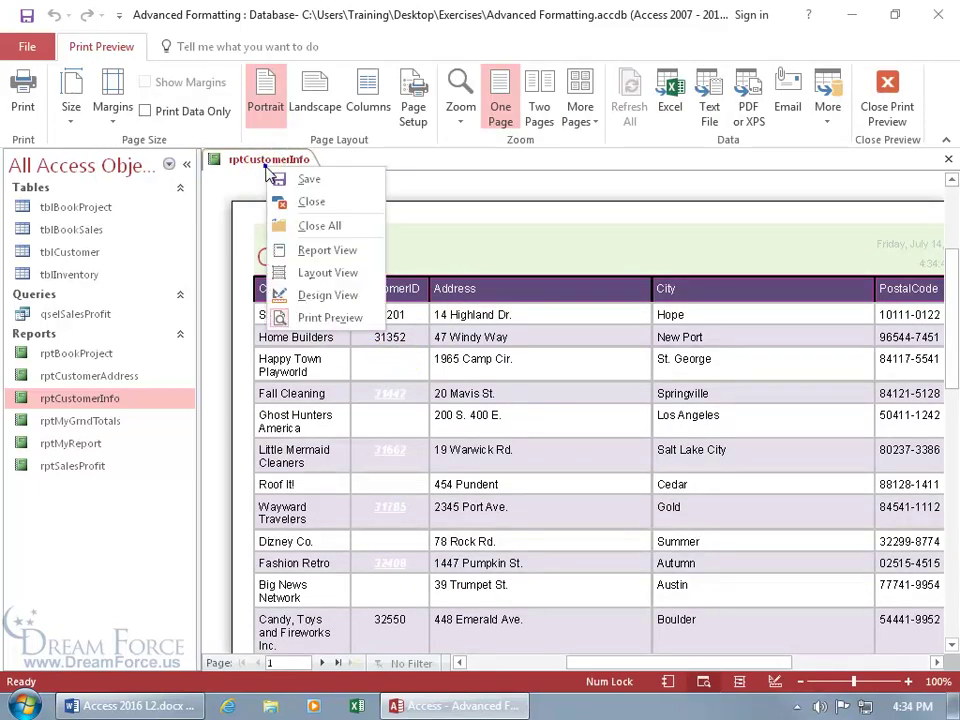
{"action": "left_click", "coordinate": [308, 252]}
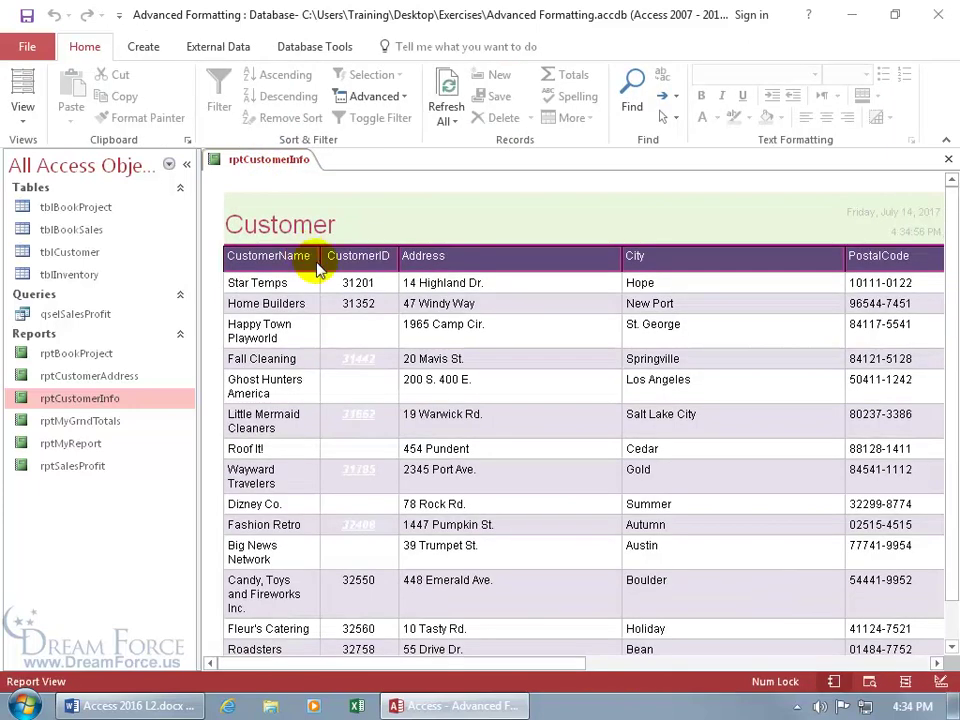
{"action": "left_click", "coordinate": [375, 334]}
{"action": "left_click", "coordinate": [372, 350]}
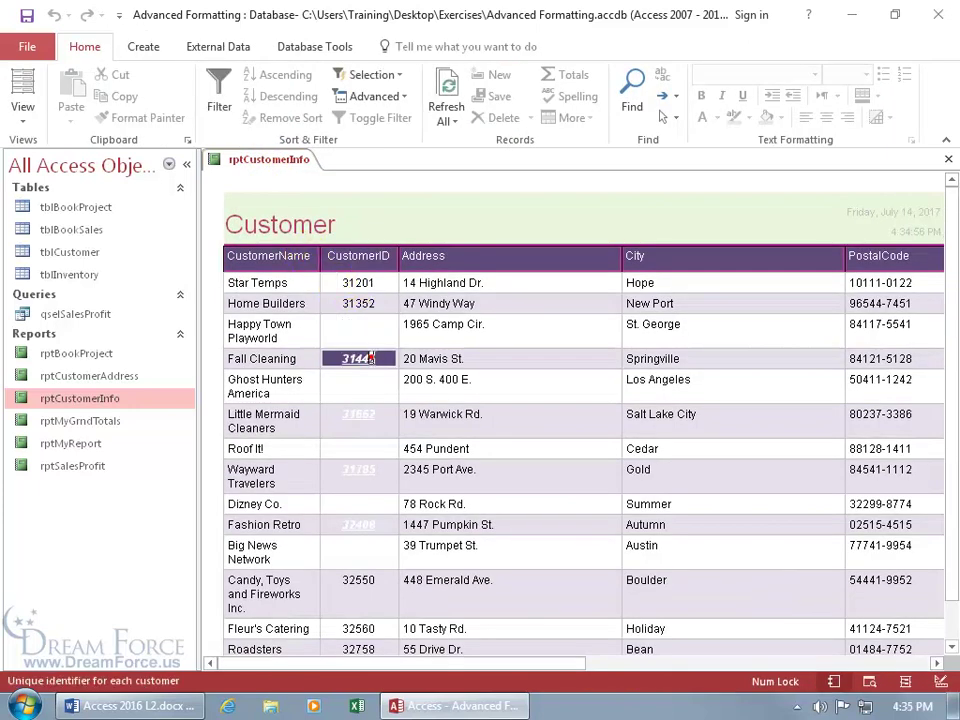
In Layout View, edit the CustomerID conditional formatting rule to use the Automatic font color and accept the change
{"action": "right_click", "coordinate": [267, 161]}
{"action": "left_click", "coordinate": [322, 274]}
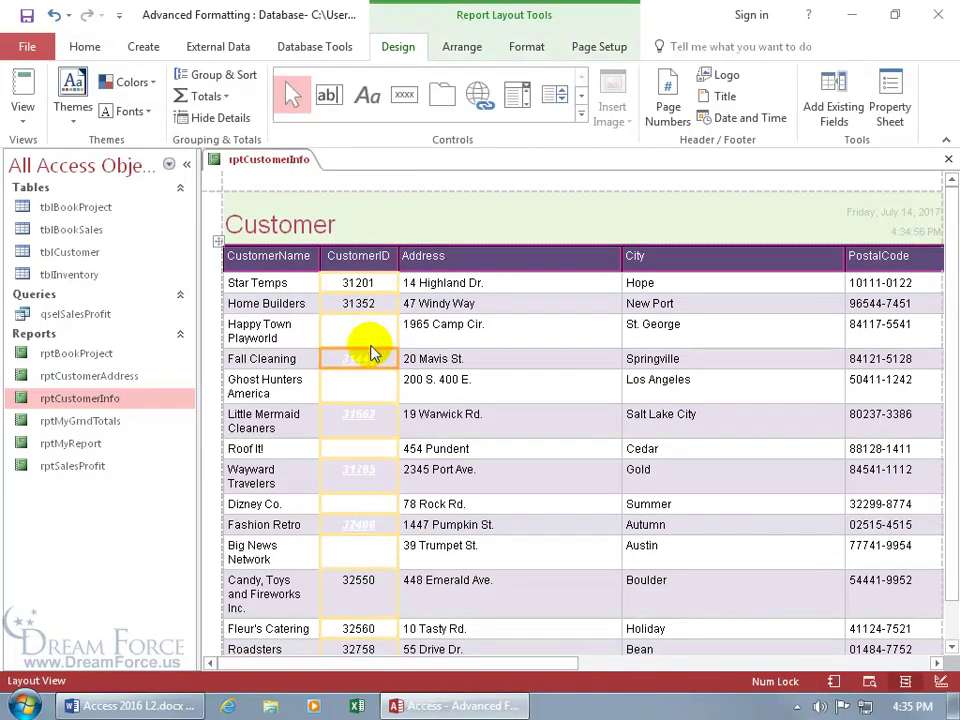
{"action": "left_click", "coordinate": [527, 47]}
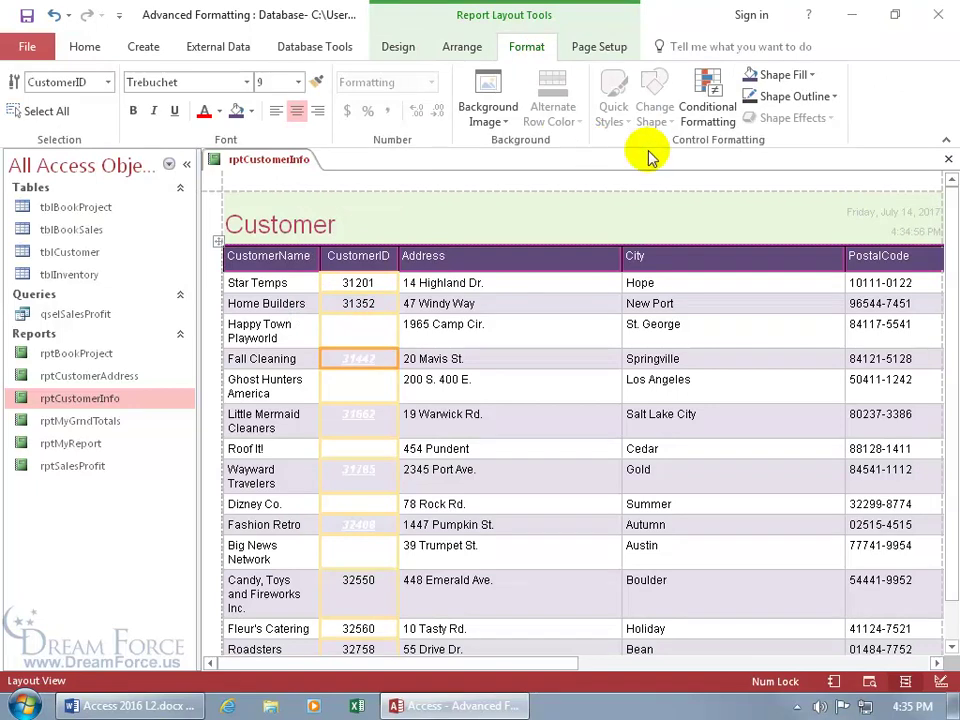
{"action": "left_click", "coordinate": [712, 112]}
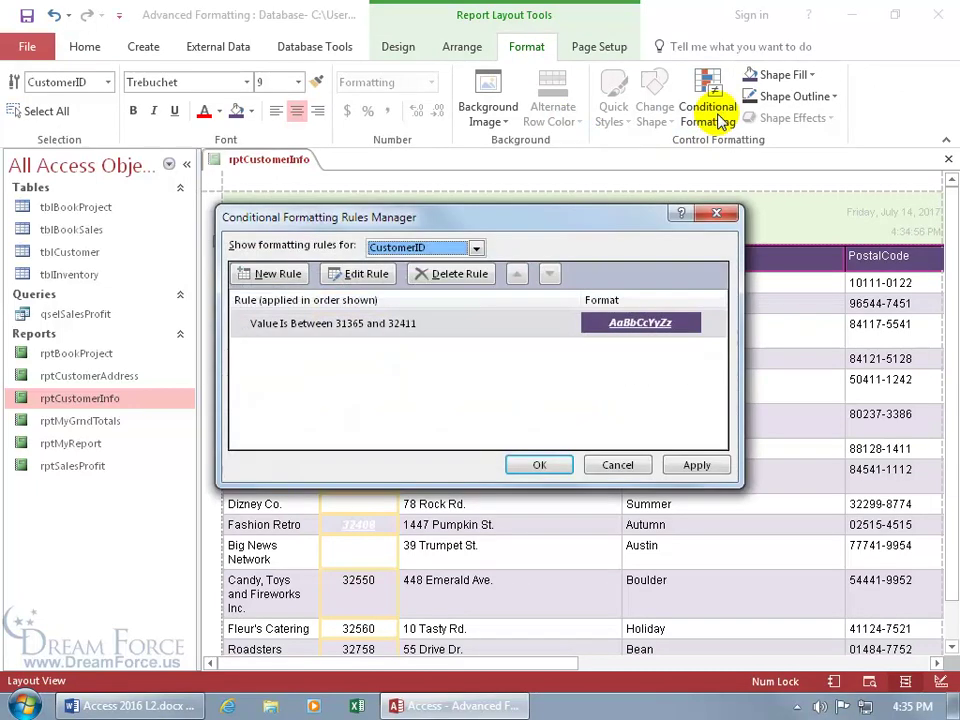
{"action": "left_click", "coordinate": [352, 277]}
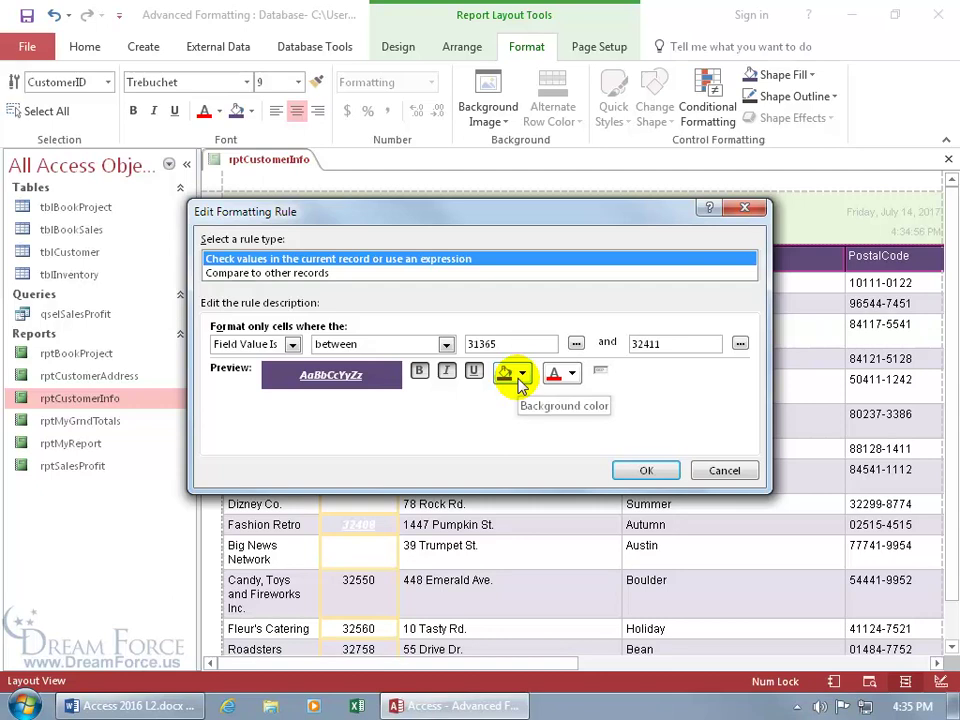
{"action": "left_click", "coordinate": [572, 378]}
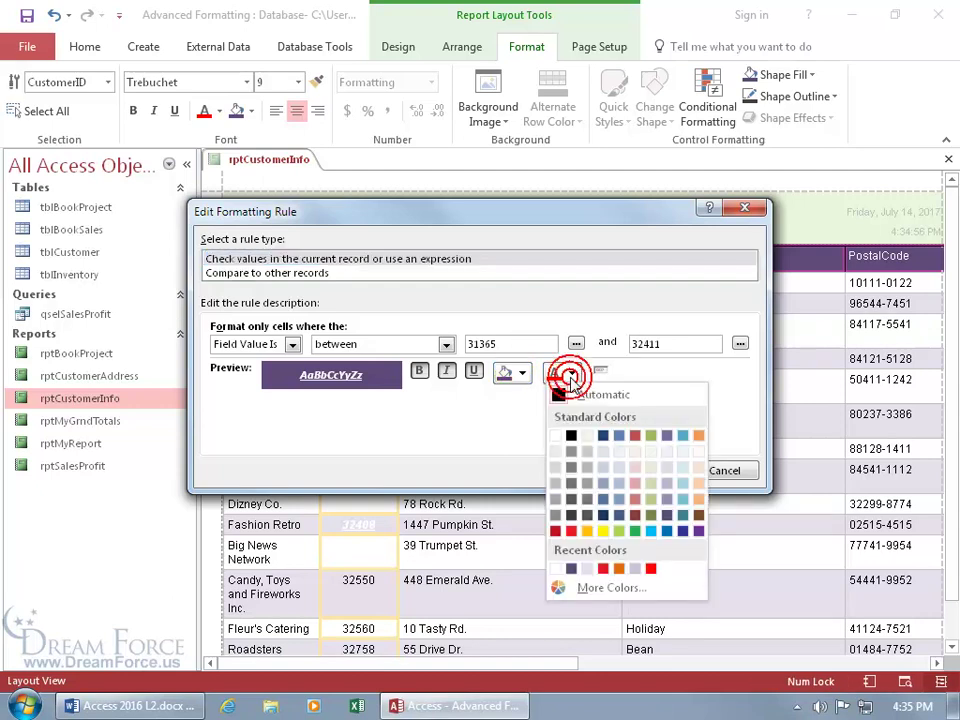
{"action": "left_click", "coordinate": [560, 396]}
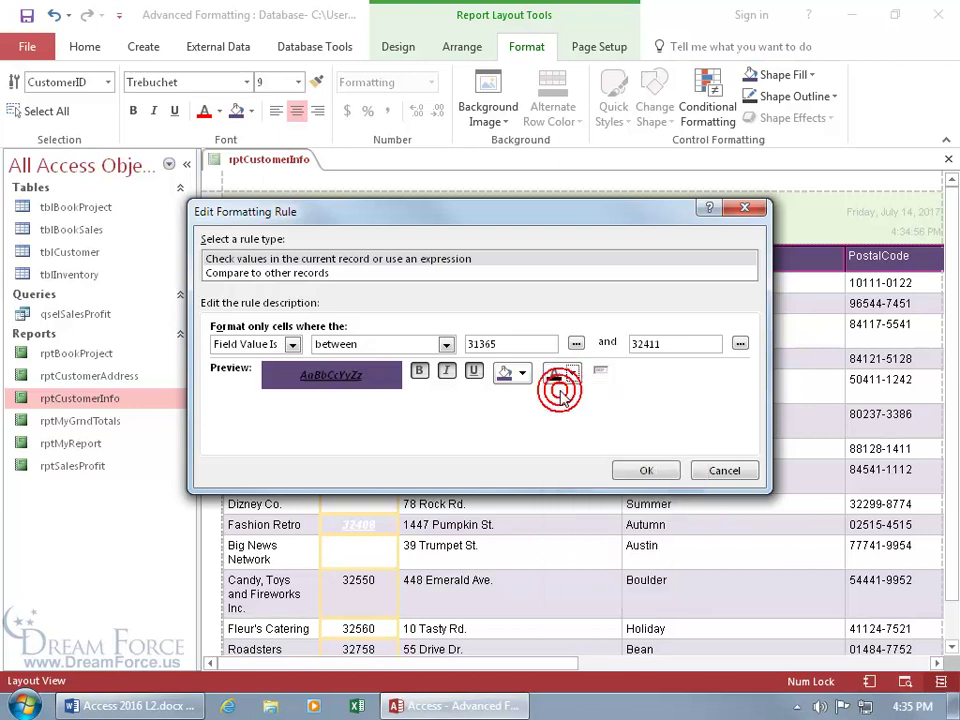
{"action": "left_click", "coordinate": [626, 472]}
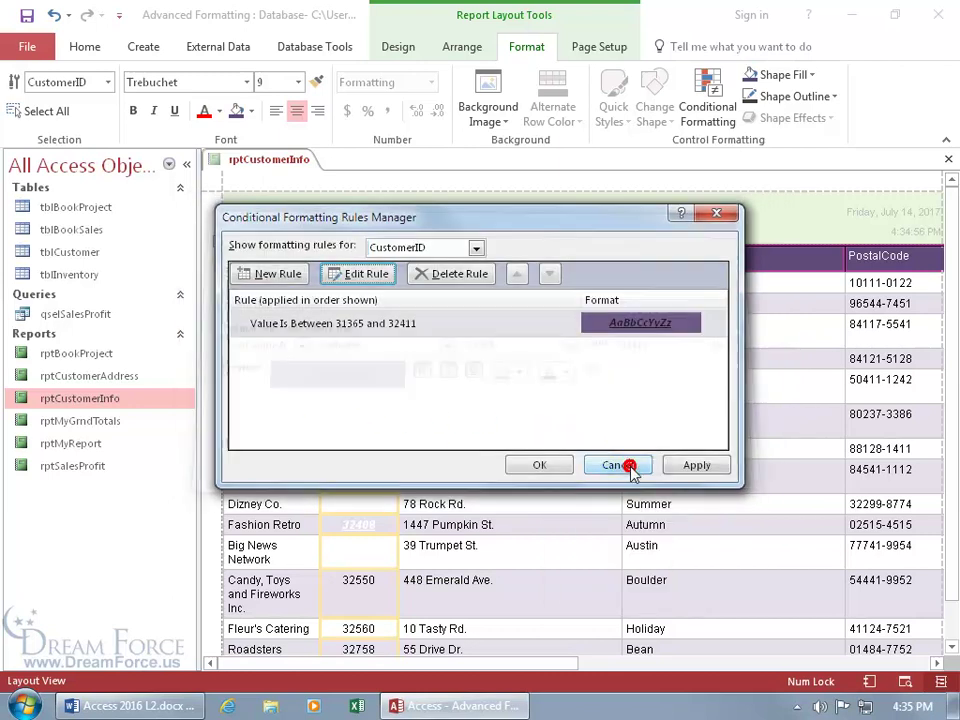
{"action": "left_click", "coordinate": [548, 524]}
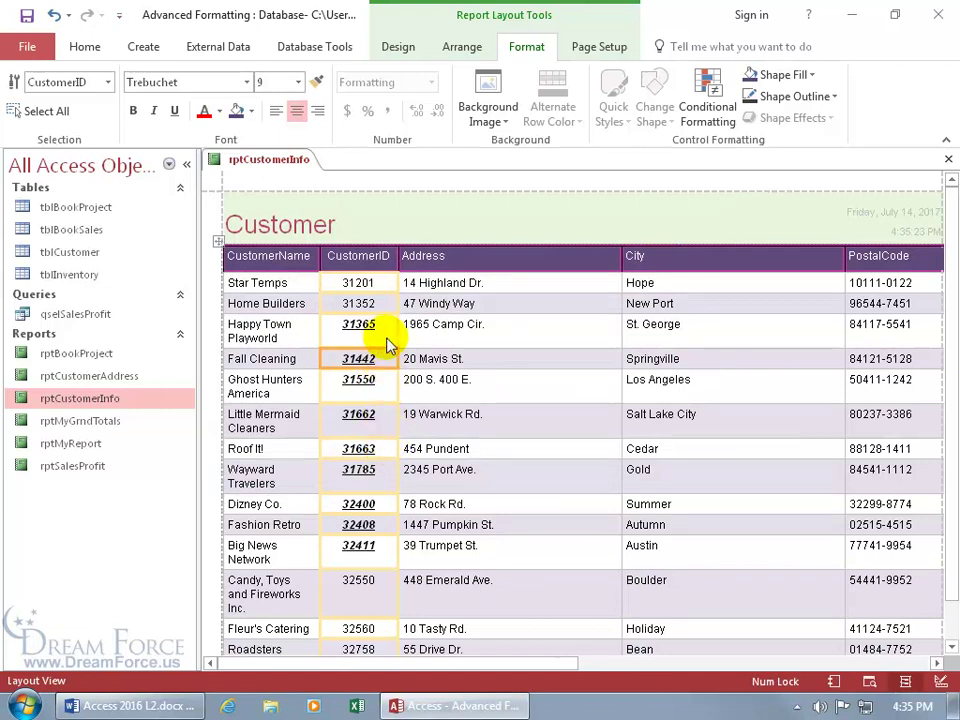
Delete the between rule from the CustomerID field's conditional formatting and accept the change
{"action": "left_click", "coordinate": [706, 106]}
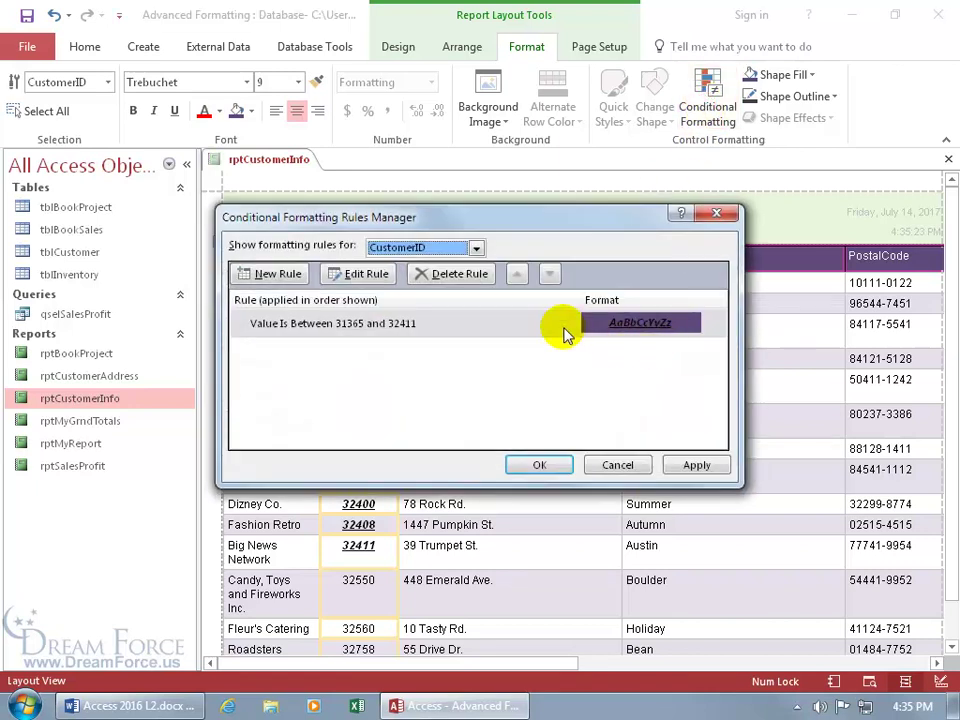
{"action": "left_click", "coordinate": [451, 278]}
{"action": "left_click", "coordinate": [531, 462]}
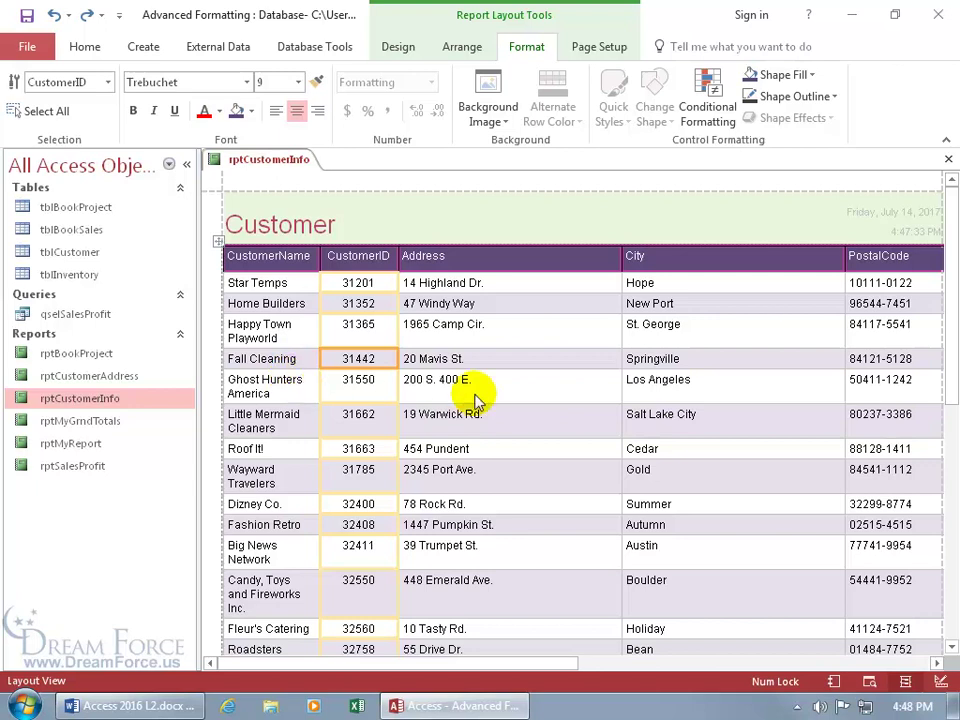
Add a Count Records total beneath the CustomerID column
{"action": "scroll", "coordinate": [490, 393], "scroll_direction": "down", "scroll_amount": 1}
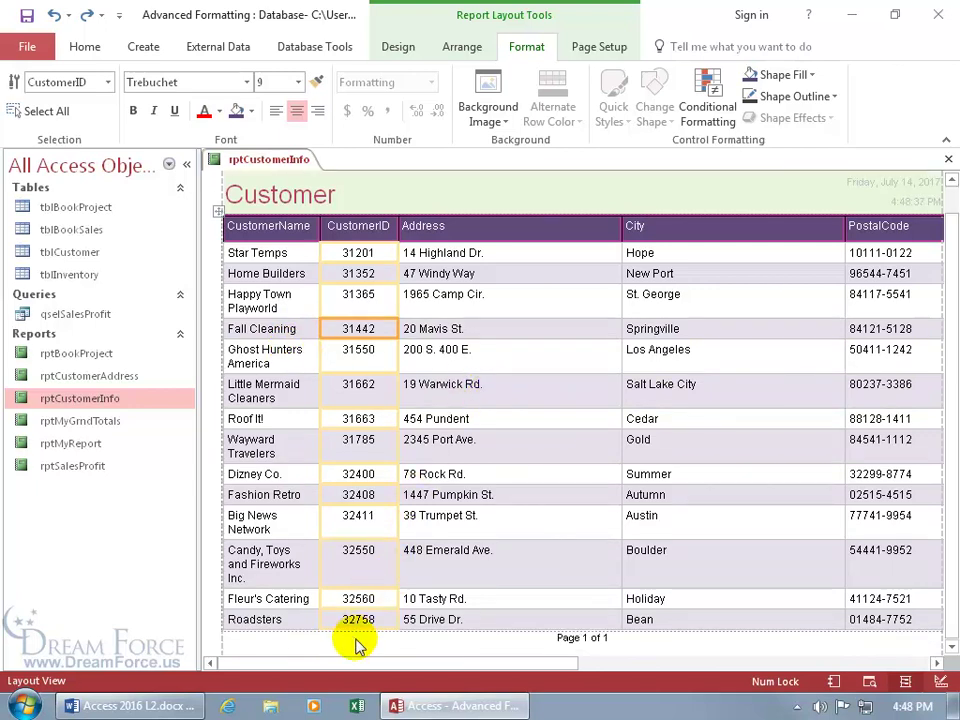
{"action": "left_click", "coordinate": [399, 47]}
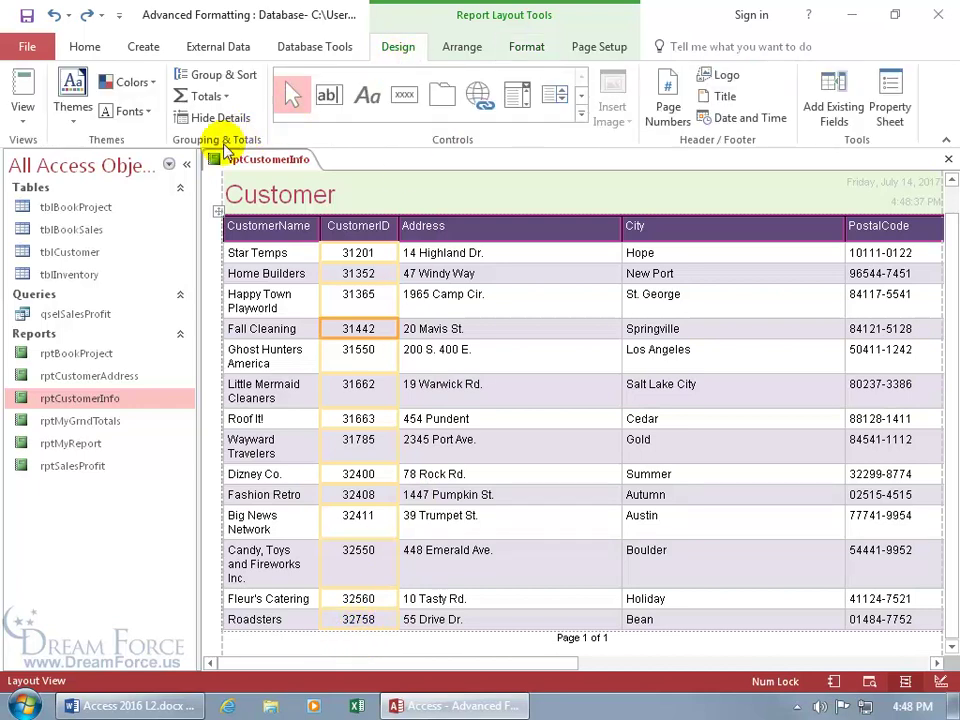
{"action": "left_click", "coordinate": [216, 97]}
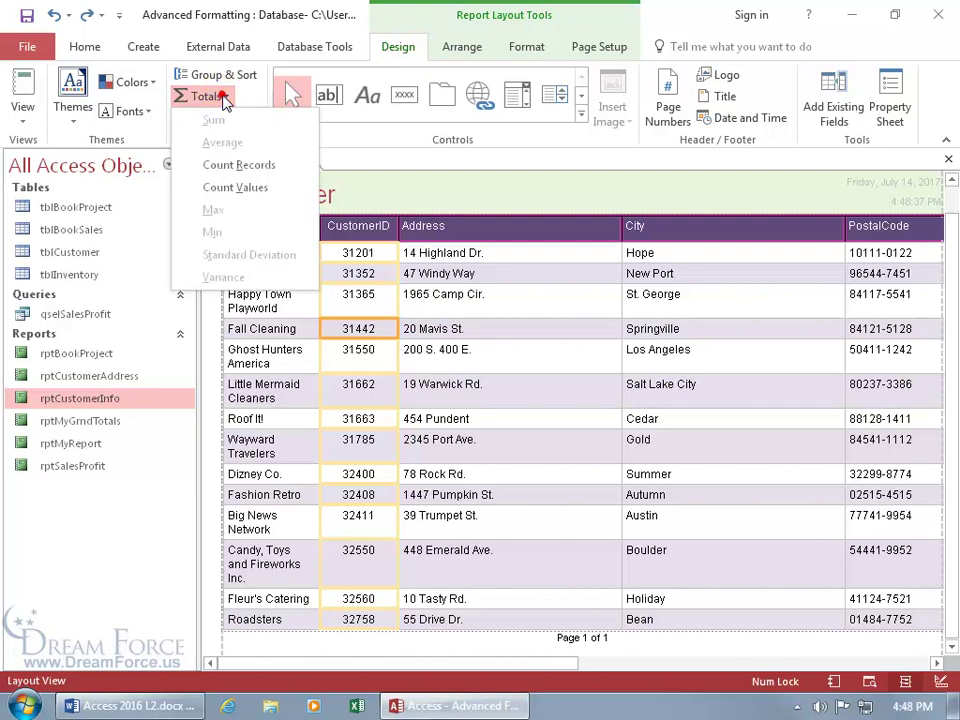
{"action": "left_click", "coordinate": [240, 168]}
{"action": "left_click_drag", "start_coordinate": [955, 228], "coordinate": [954, 300]}
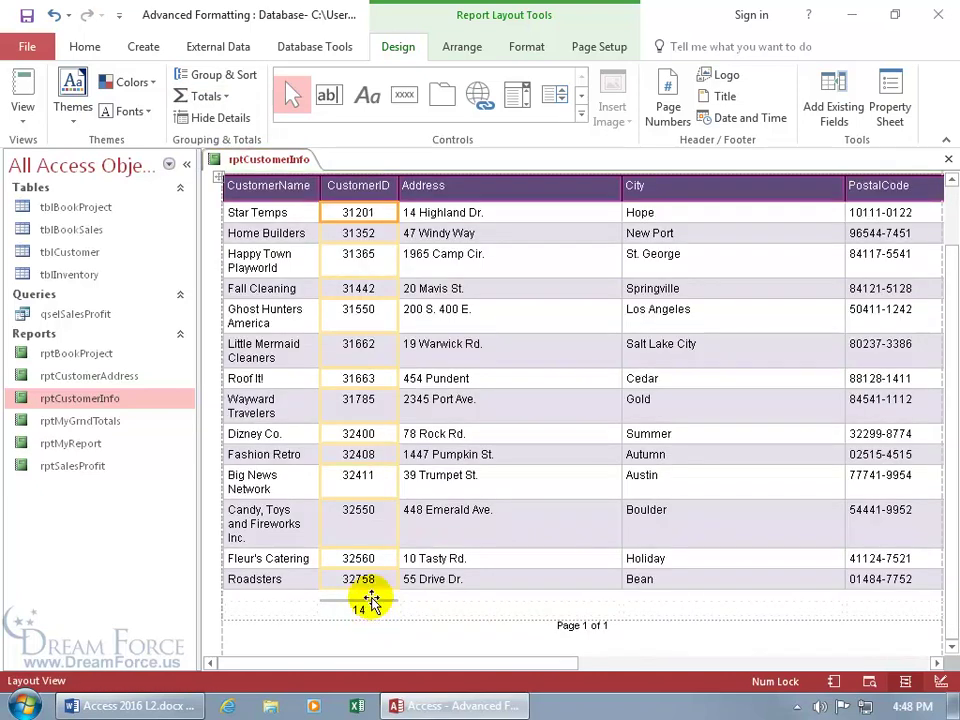
Inspect the record count in Print Preview and return the report to Layout View
{"action": "right_click", "coordinate": [280, 166]}
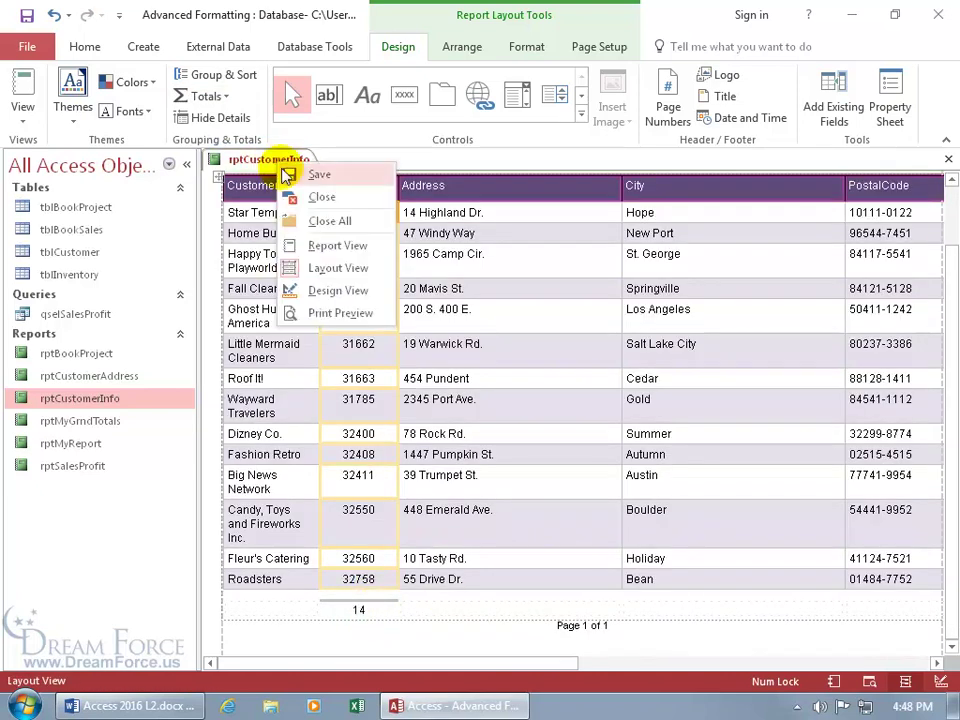
{"action": "left_click", "coordinate": [322, 312]}
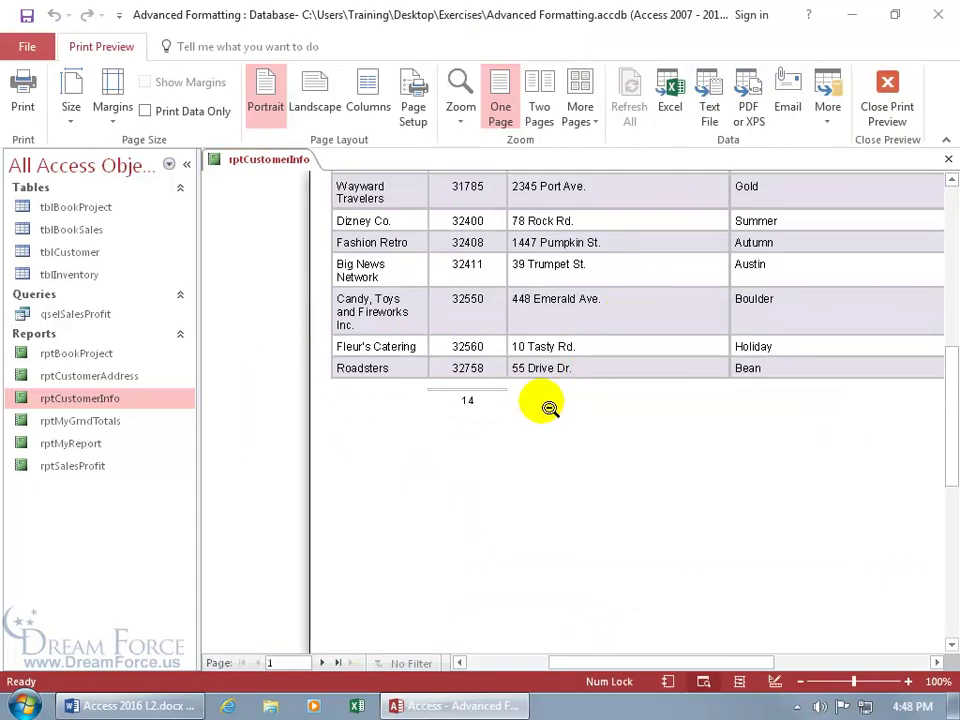
{"action": "right_click", "coordinate": [467, 406]}
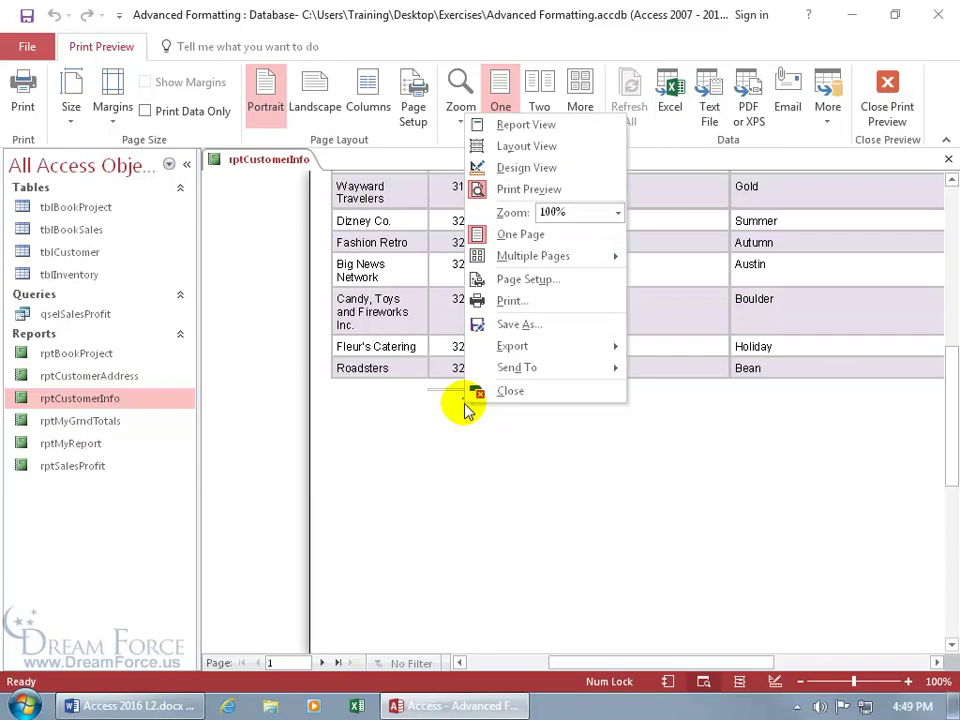
{"action": "left_click", "coordinate": [527, 146]}
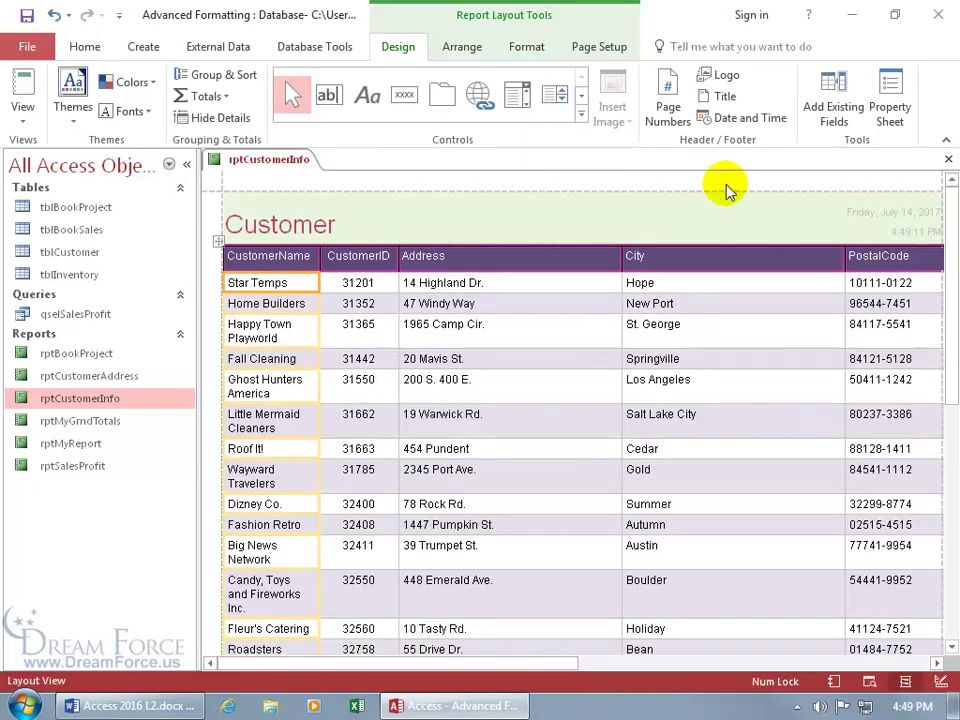
Select the record count beneath the CustomerID column and make its row slightly taller
{"action": "left_click_drag", "start_coordinate": [949, 225], "coordinate": [952, 345]}
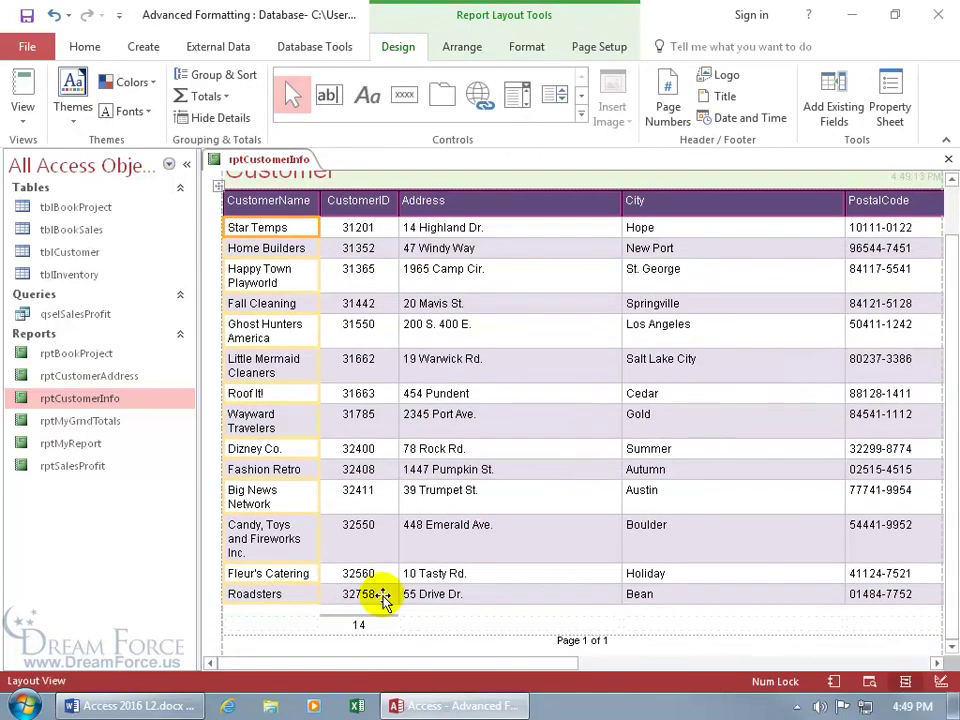
{"action": "left_click", "coordinate": [359, 625]}
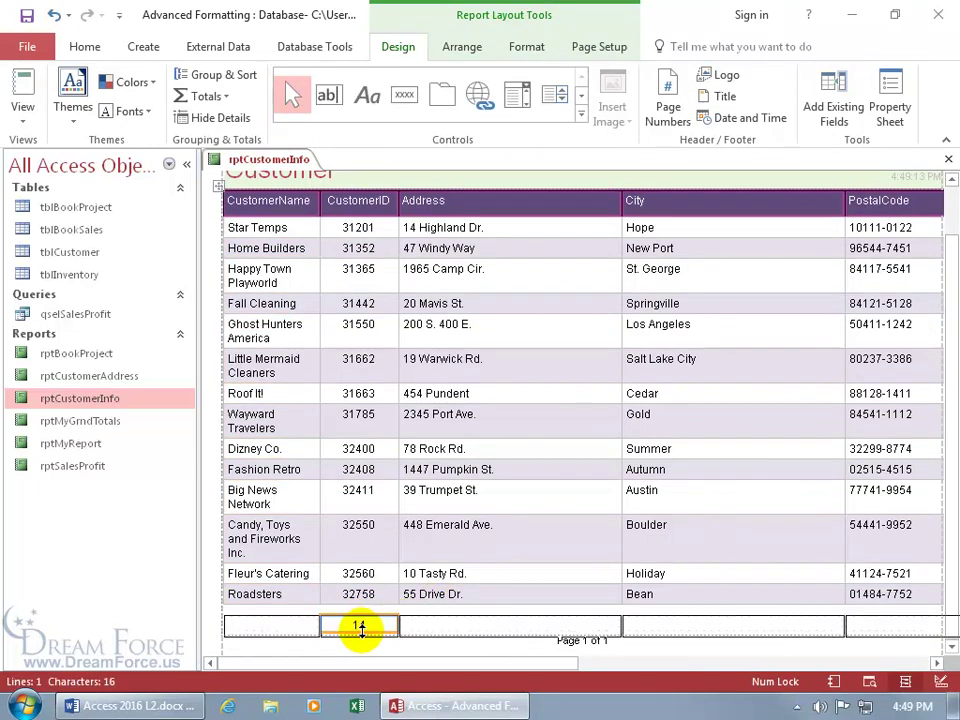
{"action": "scroll", "coordinate": [361, 630], "scroll_direction": "down", "scroll_amount": 5}
{"action": "scroll", "coordinate": [394, 551], "scroll_direction": "up", "scroll_amount": 2}
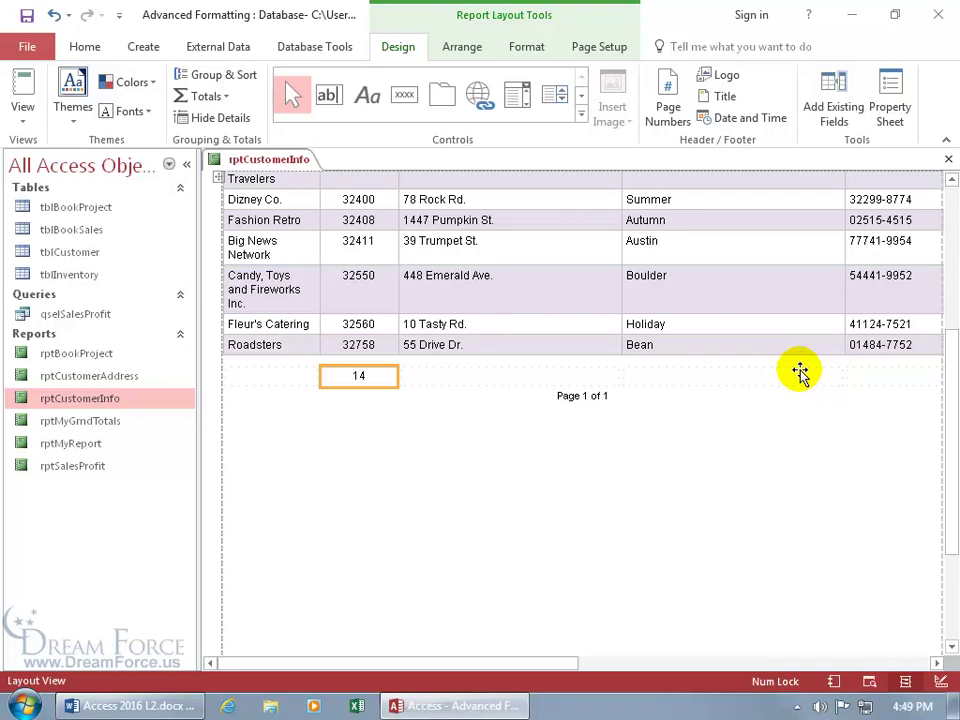
{"action": "left_click", "coordinate": [219, 178]}
{"action": "left_click_drag", "start_coordinate": [222, 180], "coordinate": [471, 381]}
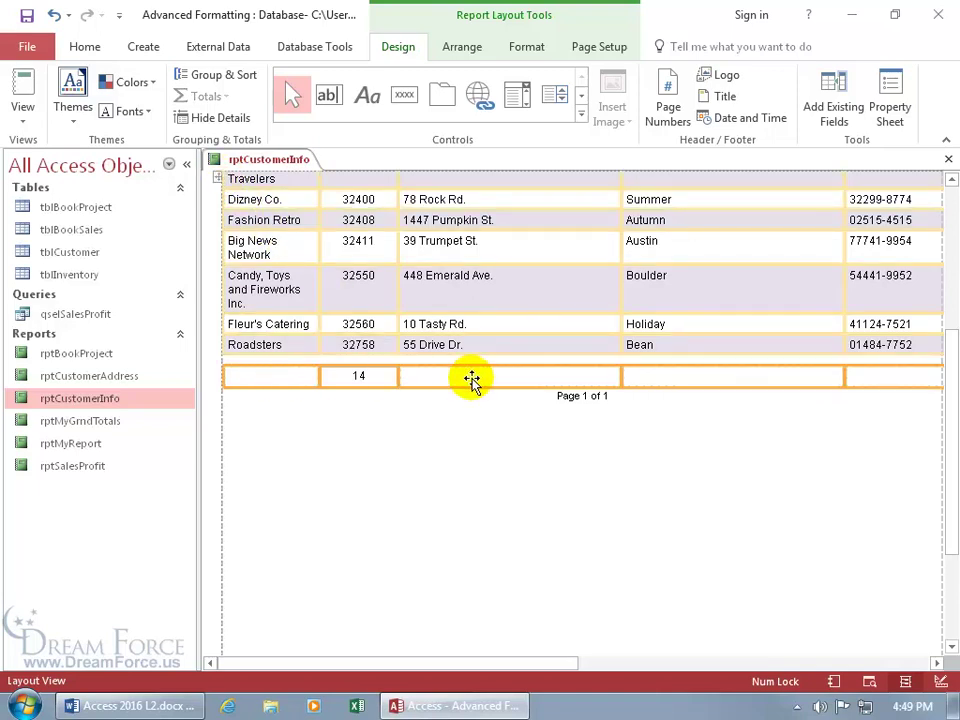
{"action": "left_click_drag", "start_coordinate": [471, 381], "coordinate": [367, 381]}
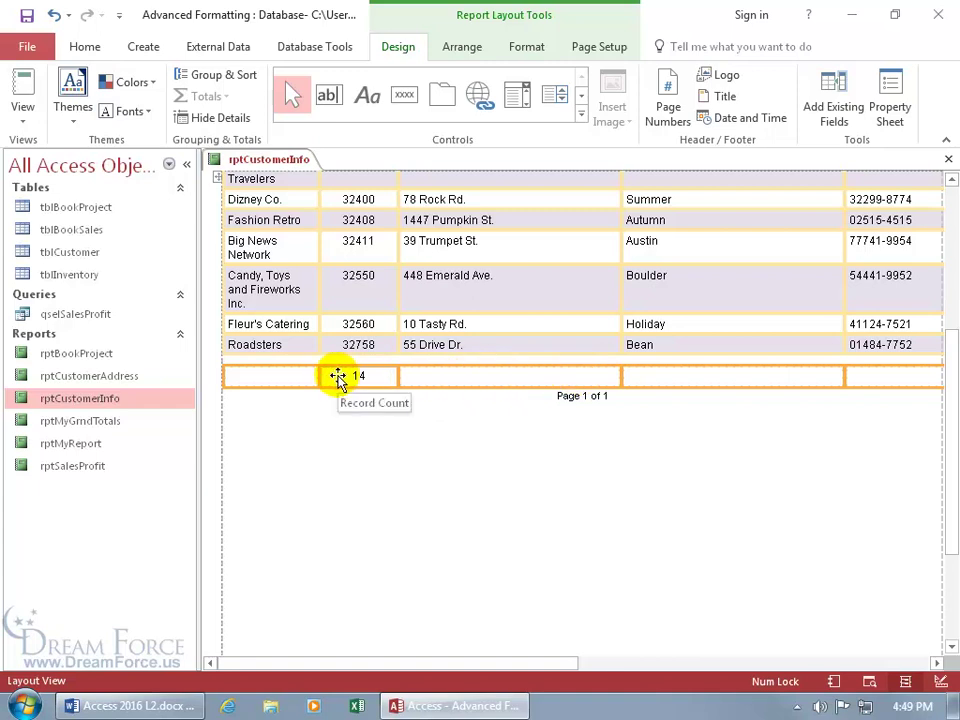
{"action": "left_click", "coordinate": [362, 372]}
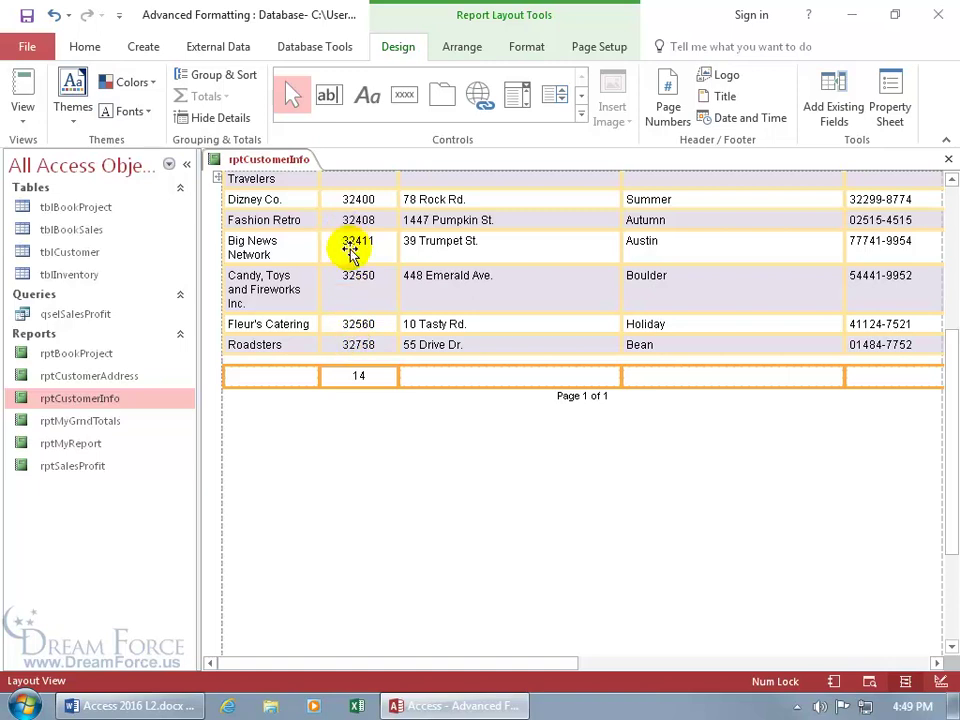
{"action": "key", "text": "Delete"}
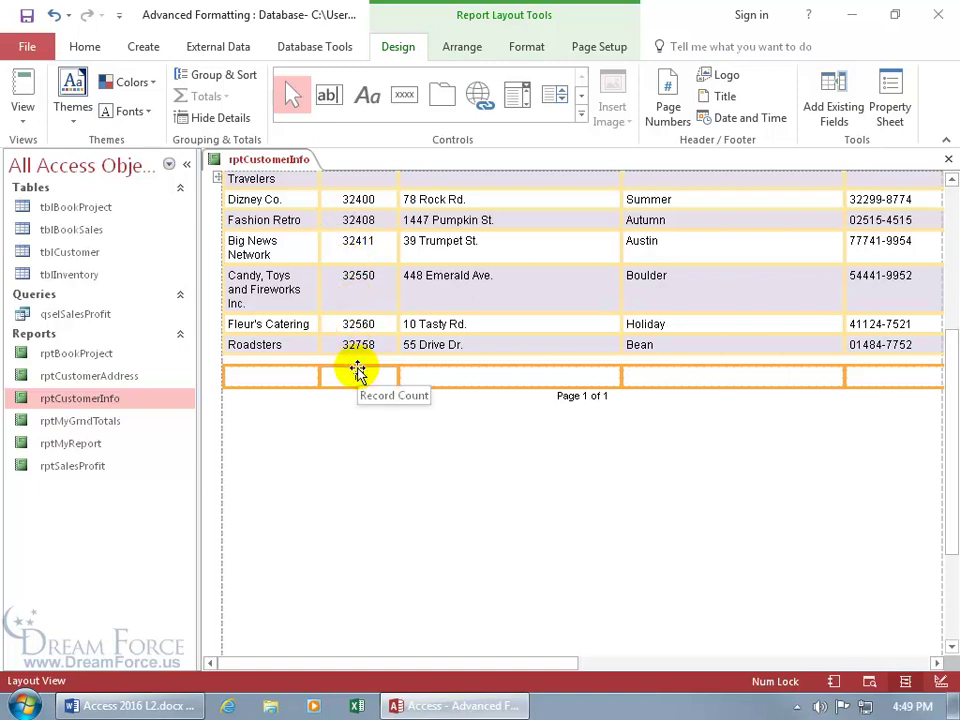
{"action": "key", "text": "ctrl+z"}
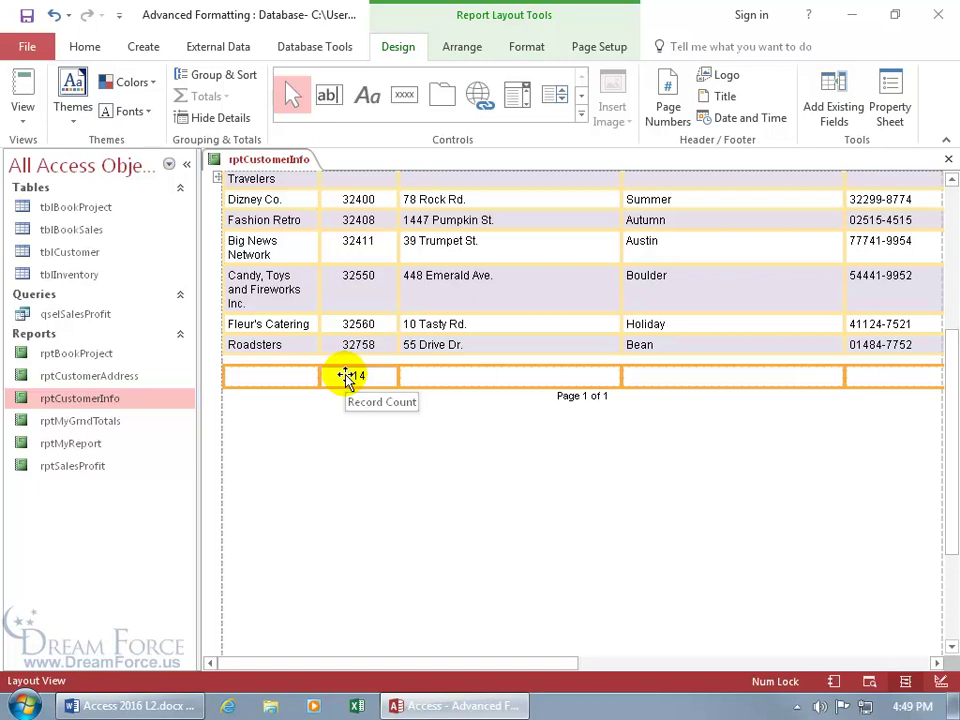
In Design View, add a label reading Records to the Report Footer and place it in the layout cell just left of the record count
{"action": "right_click", "coordinate": [258, 161]}
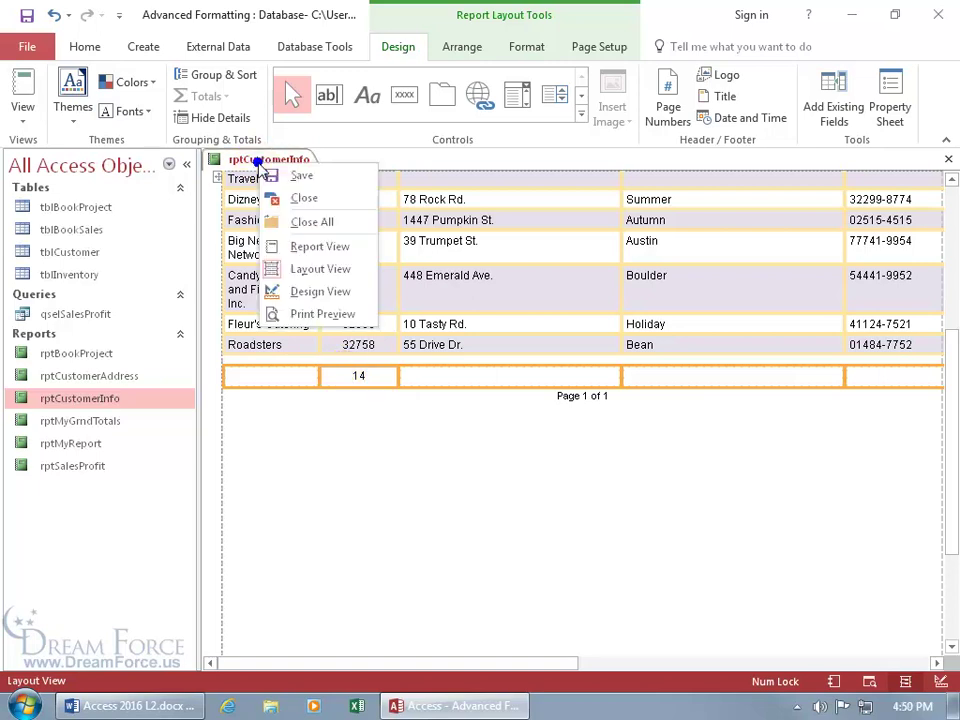
{"action": "left_click", "coordinate": [315, 291]}
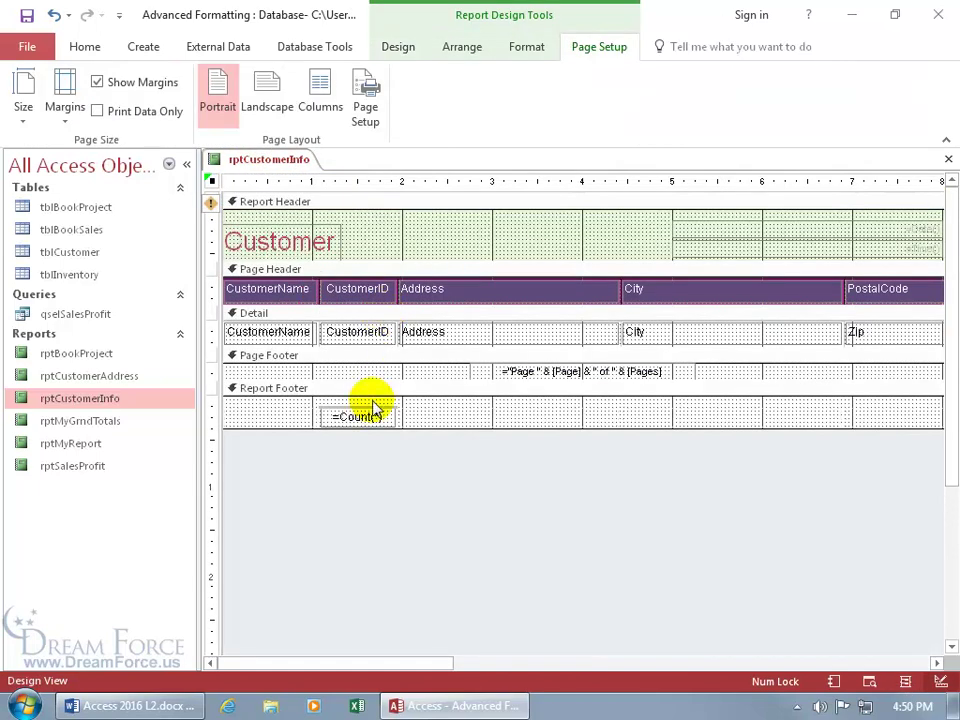
{"action": "left_click", "coordinate": [382, 417]}
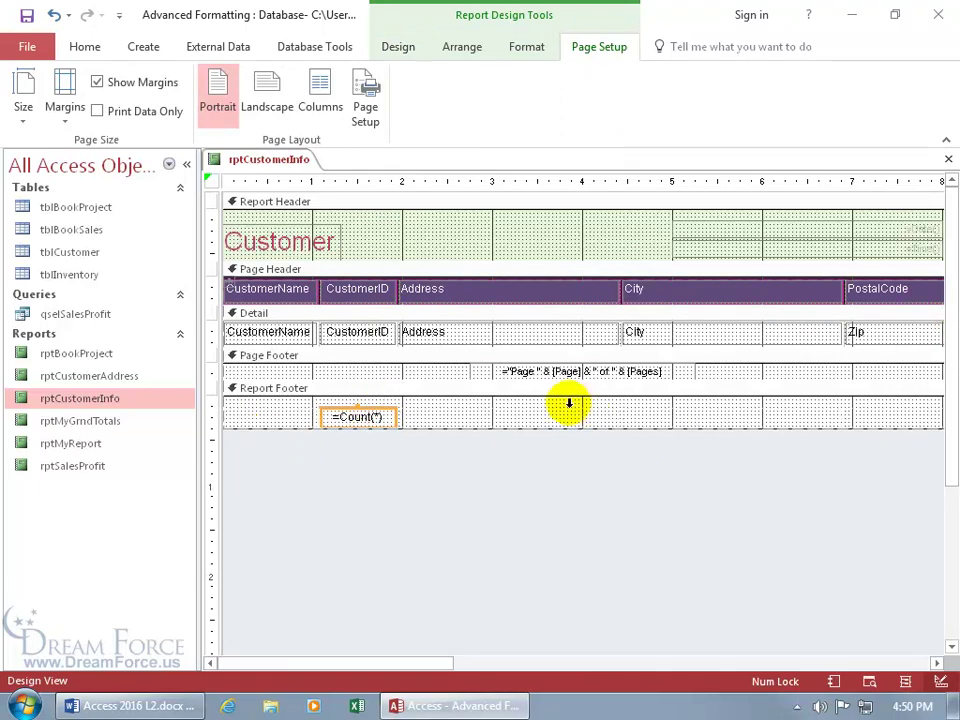
{"action": "left_click", "coordinate": [400, 47]}
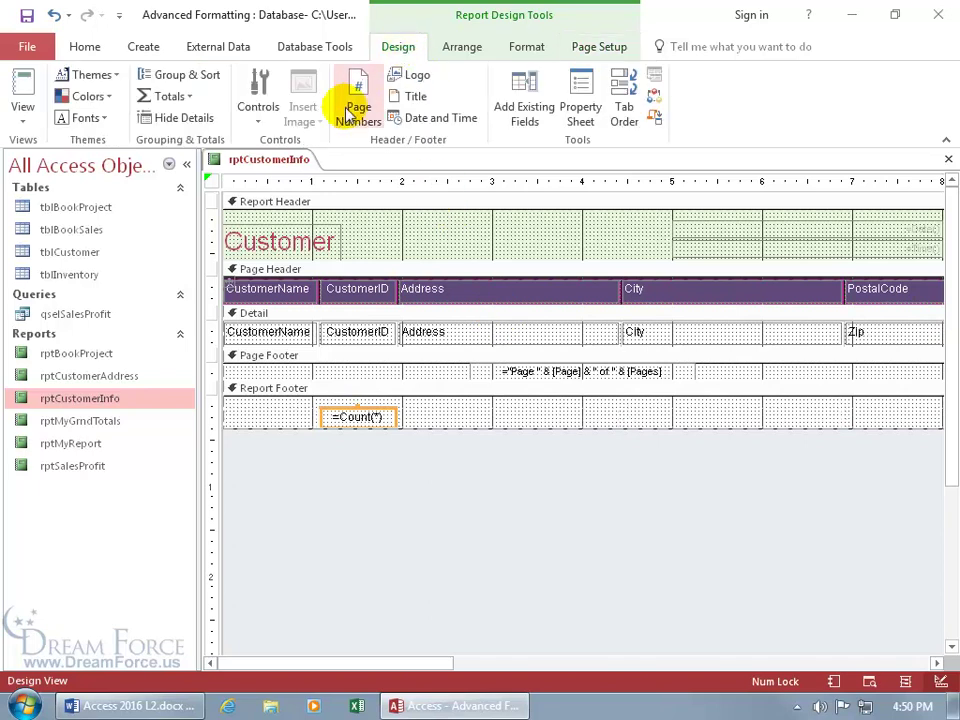
{"action": "left_click", "coordinate": [259, 112]}
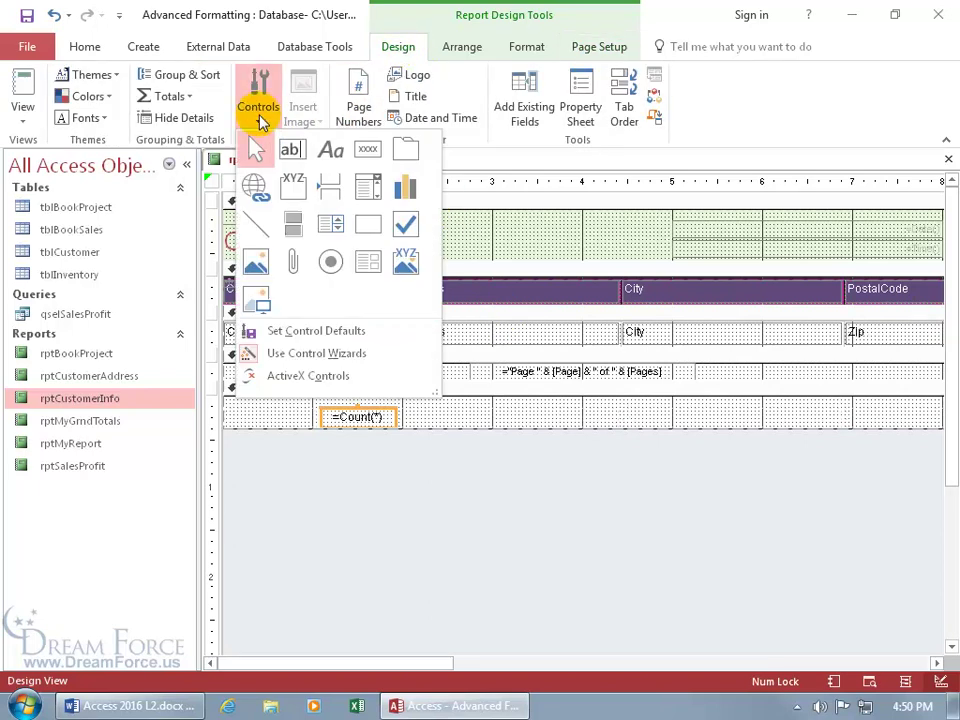
{"action": "left_click", "coordinate": [331, 150]}
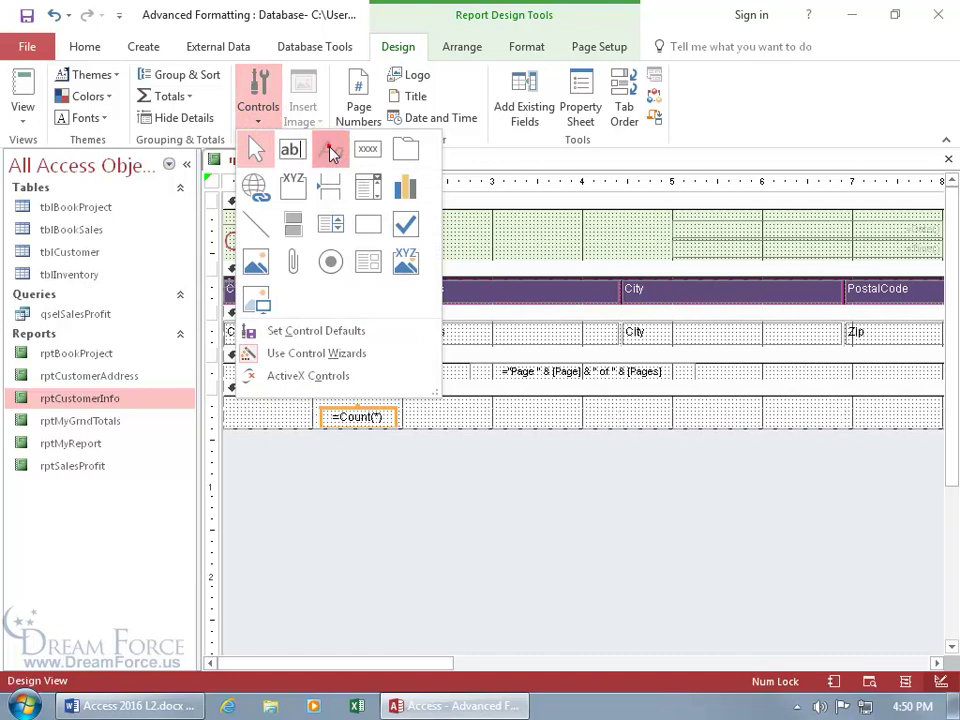
{"action": "left_click", "coordinate": [250, 411]}
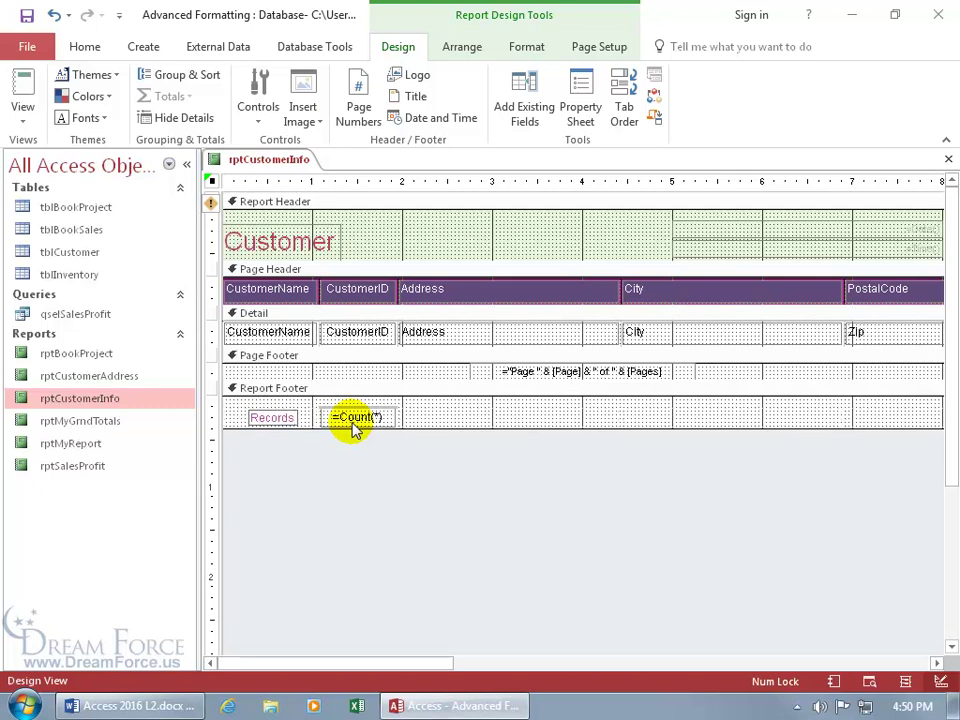
{"action": "left_click", "coordinate": [296, 413]}
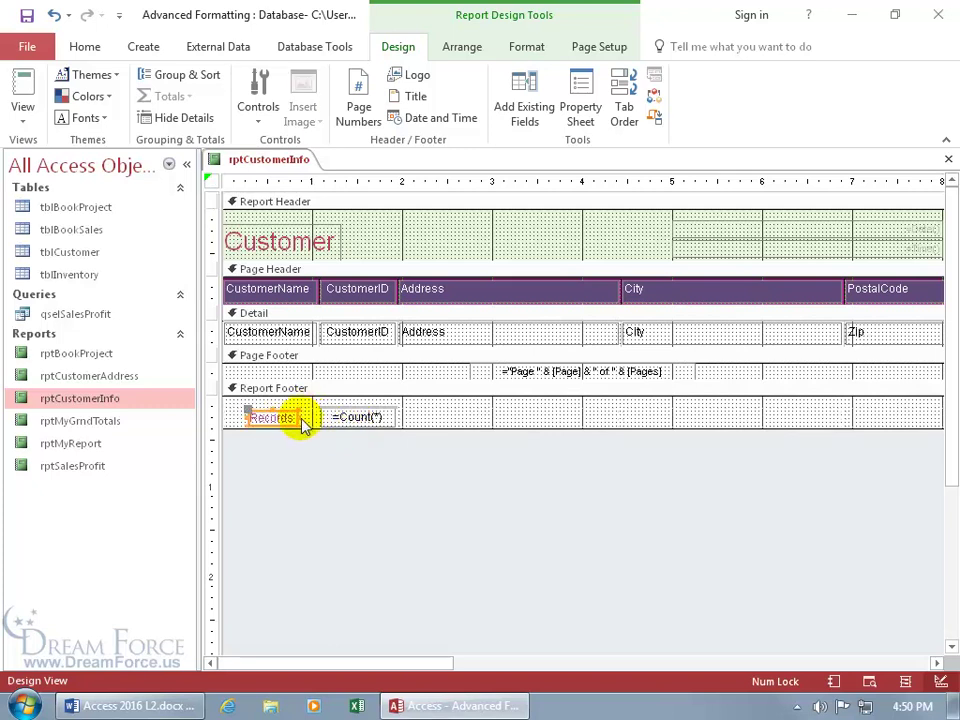
{"action": "left_click_drag", "start_coordinate": [291, 413], "coordinate": [267, 411]}
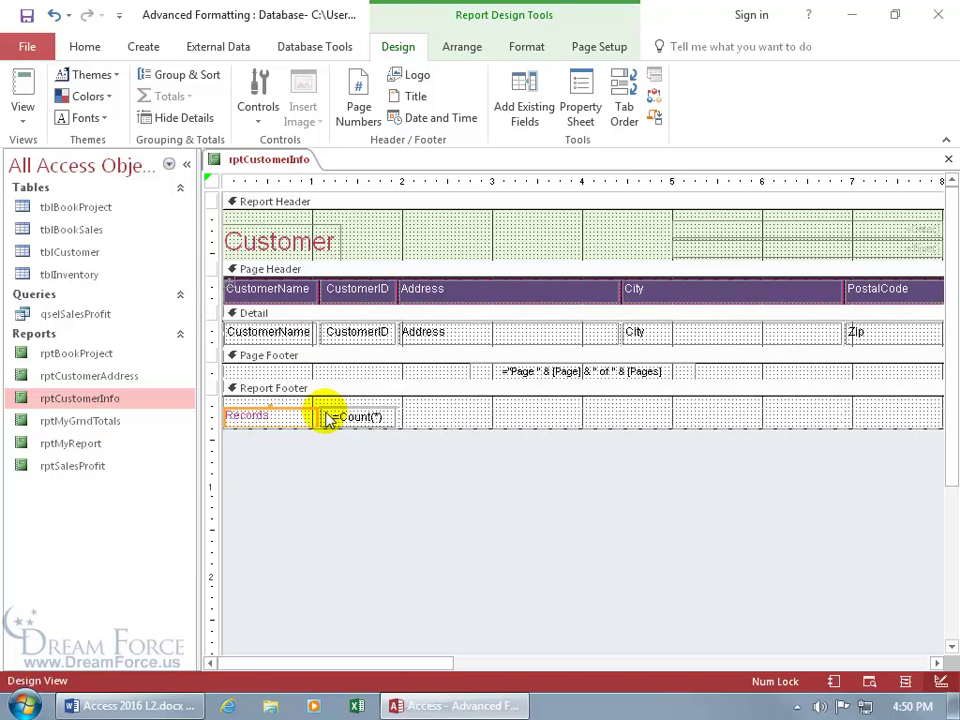
Remove the layout from the Records label and the count control in the Report Footer
{"action": "left_click", "coordinate": [358, 418], "text": "shift"}
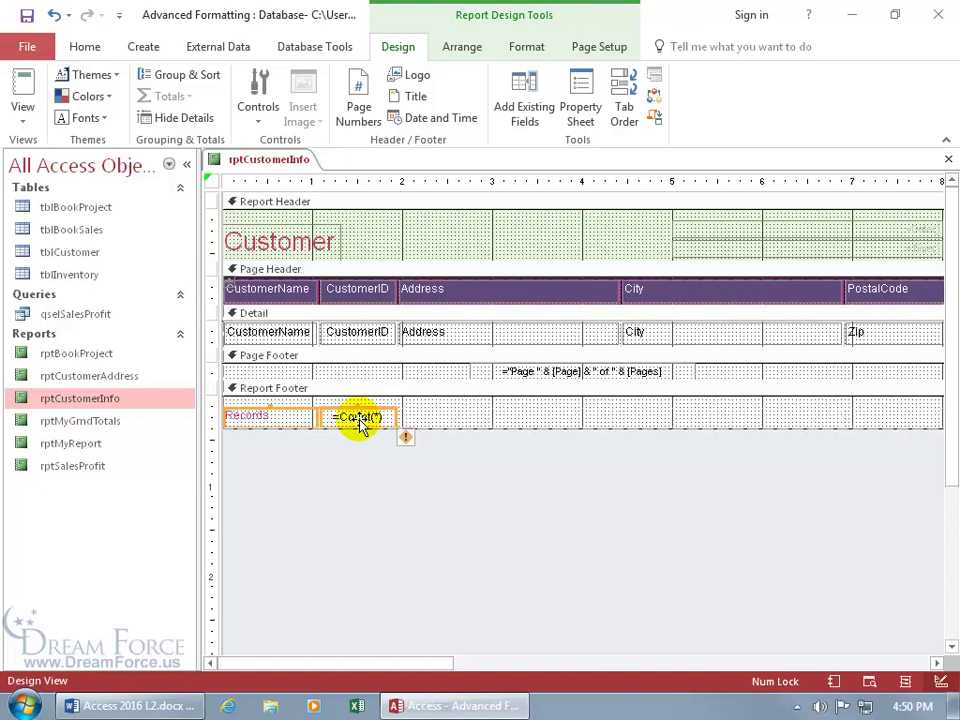
{"action": "left_click", "coordinate": [464, 48]}
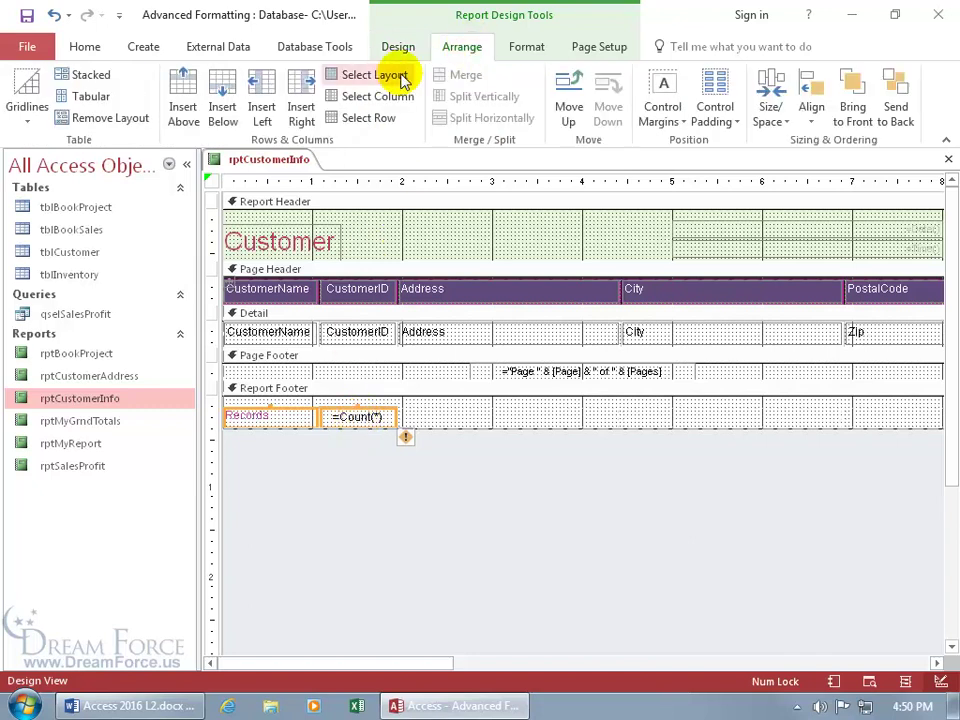
{"action": "left_click", "coordinate": [114, 120]}
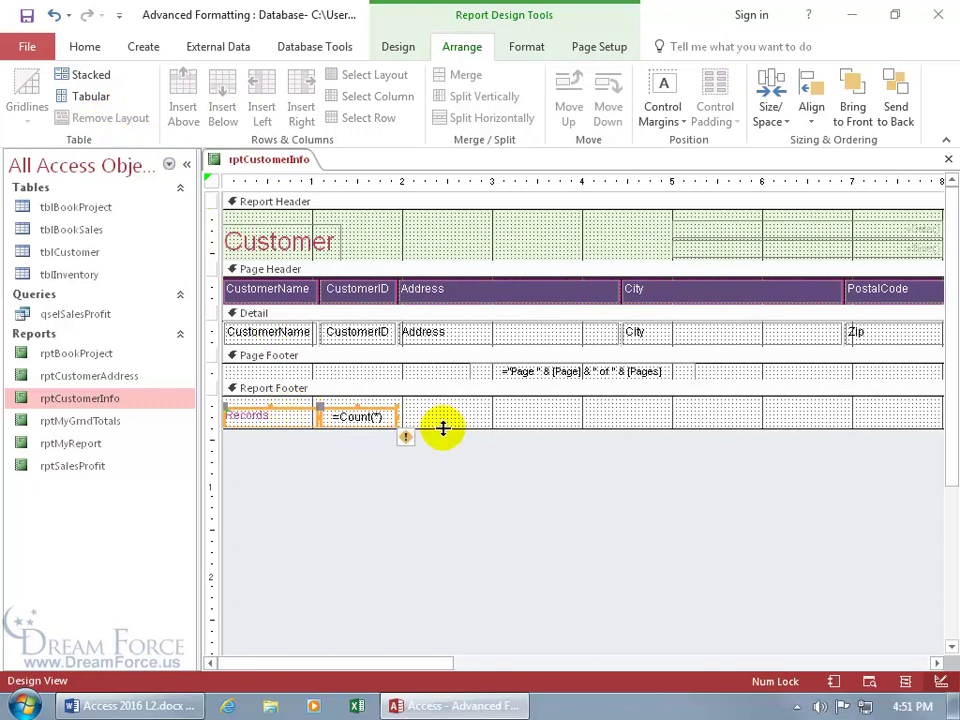
Make the Report Footer slightly taller and move the Records label and count control together to the right, beneath the Address column
{"action": "left_click_drag", "start_coordinate": [443, 428], "coordinate": [442, 437]}
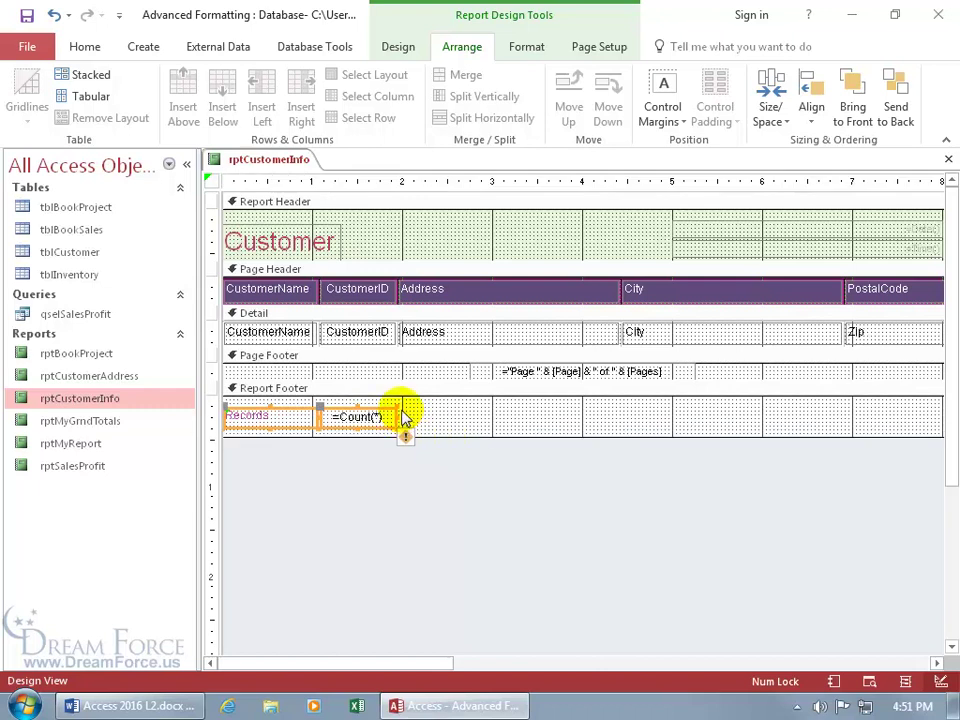
{"action": "left_click_drag", "start_coordinate": [376, 411], "coordinate": [502, 420]}
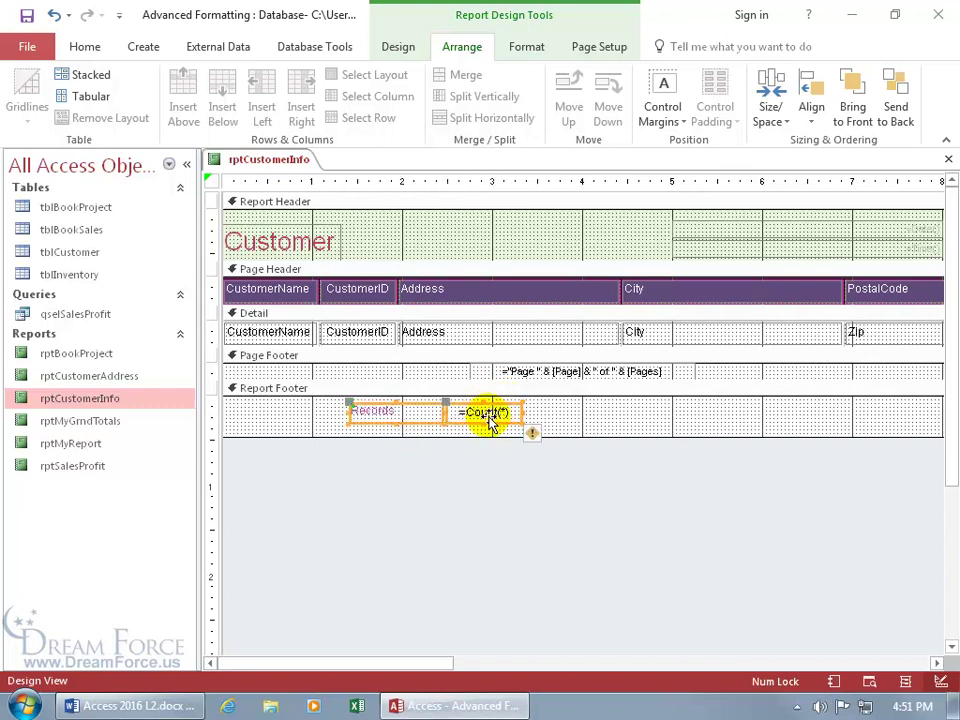
{"action": "left_click", "coordinate": [489, 418]}
{"action": "left_click", "coordinate": [541, 418]}
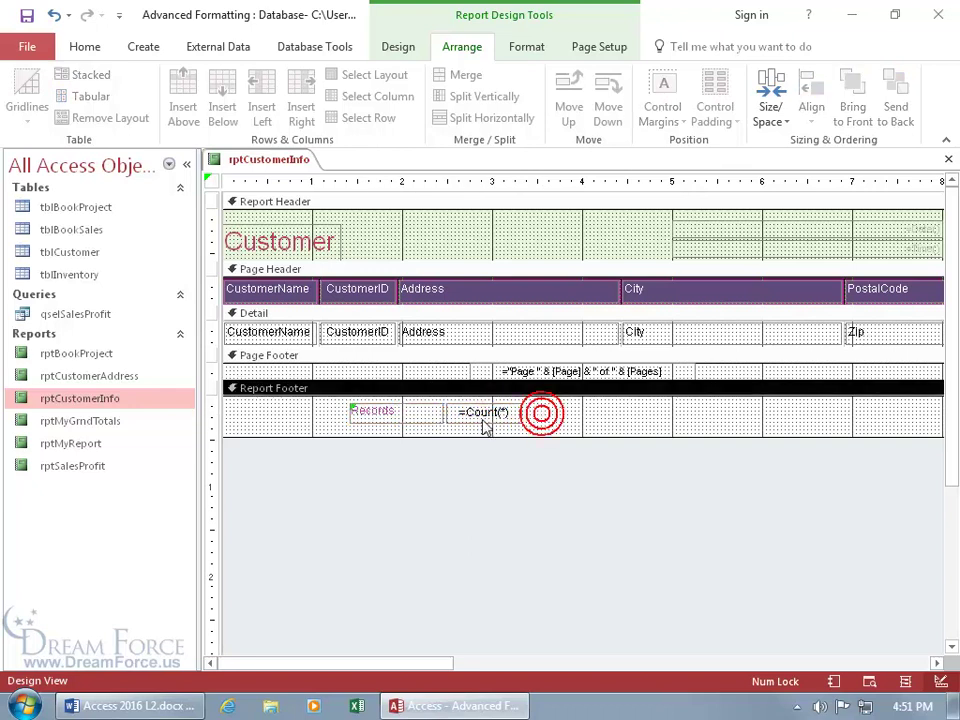
Narrow the Records label to fit its text and move it right beside the count control
{"action": "left_click", "coordinate": [477, 424]}
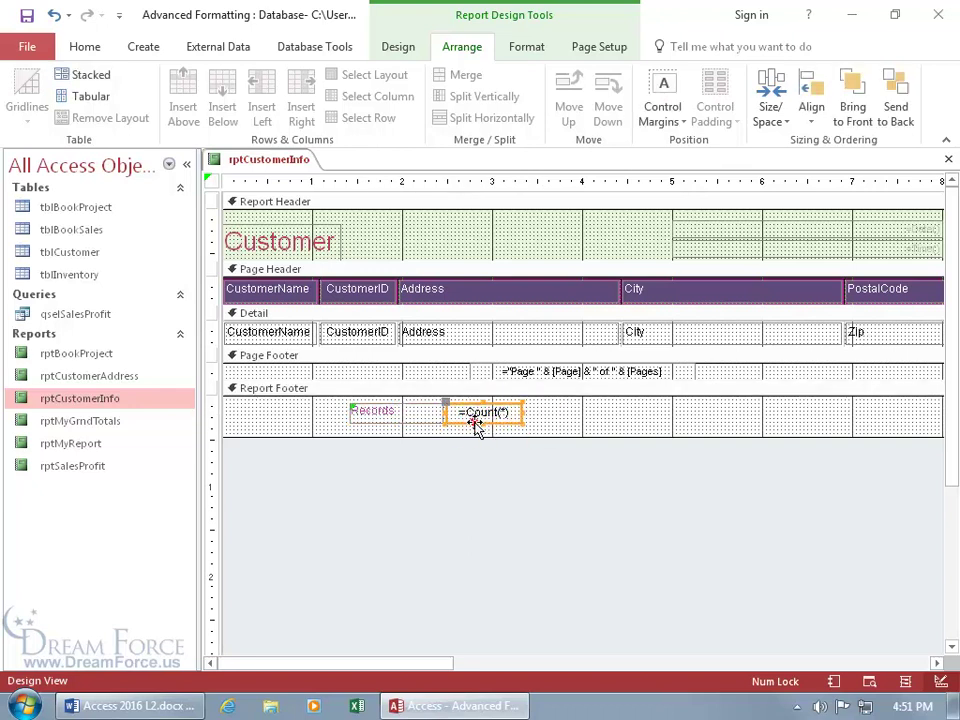
{"action": "left_click", "coordinate": [390, 411]}
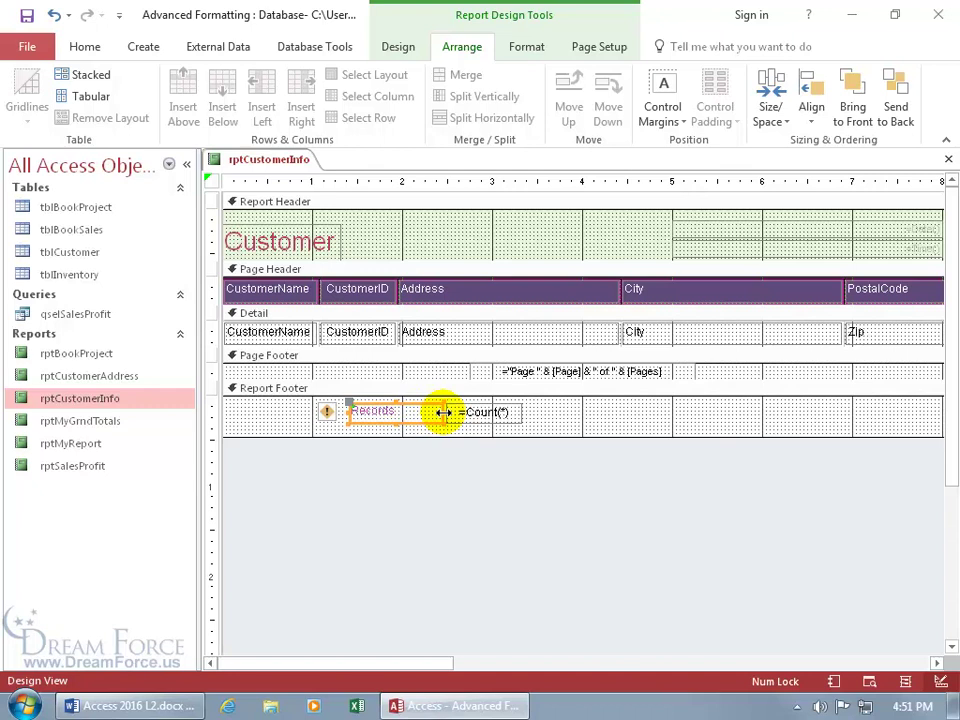
{"action": "left_click_drag", "start_coordinate": [443, 412], "coordinate": [400, 412]}
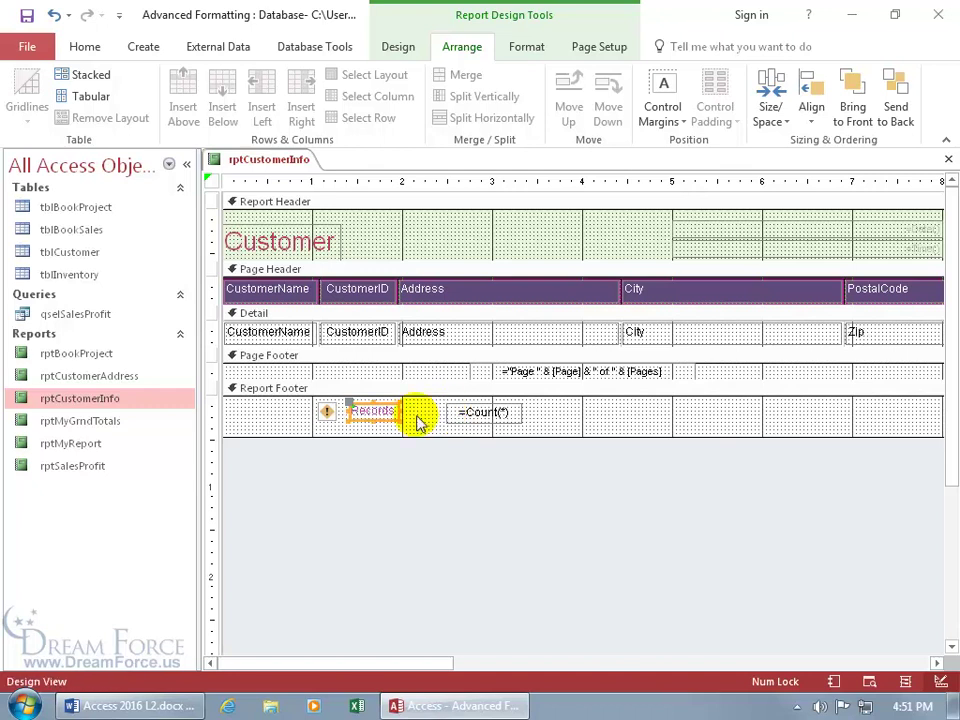
{"action": "left_click_drag", "start_coordinate": [382, 405], "coordinate": [424, 406]}
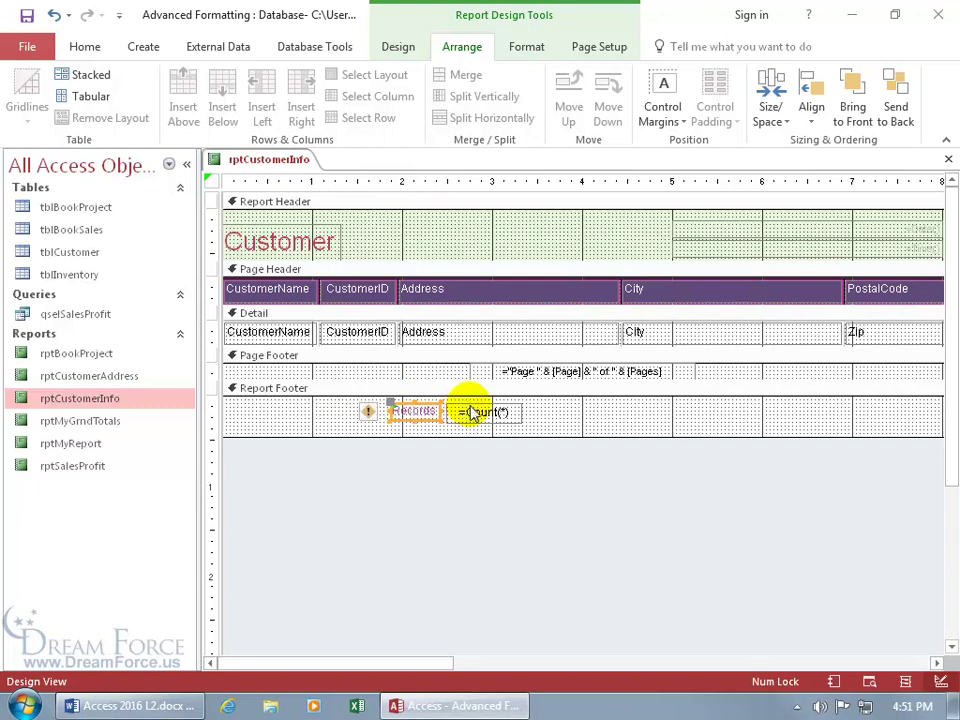
Associate the unassociated Records label with the AccessTotalsCustomerID control
{"action": "mouse_move", "coordinate": [375, 425]}
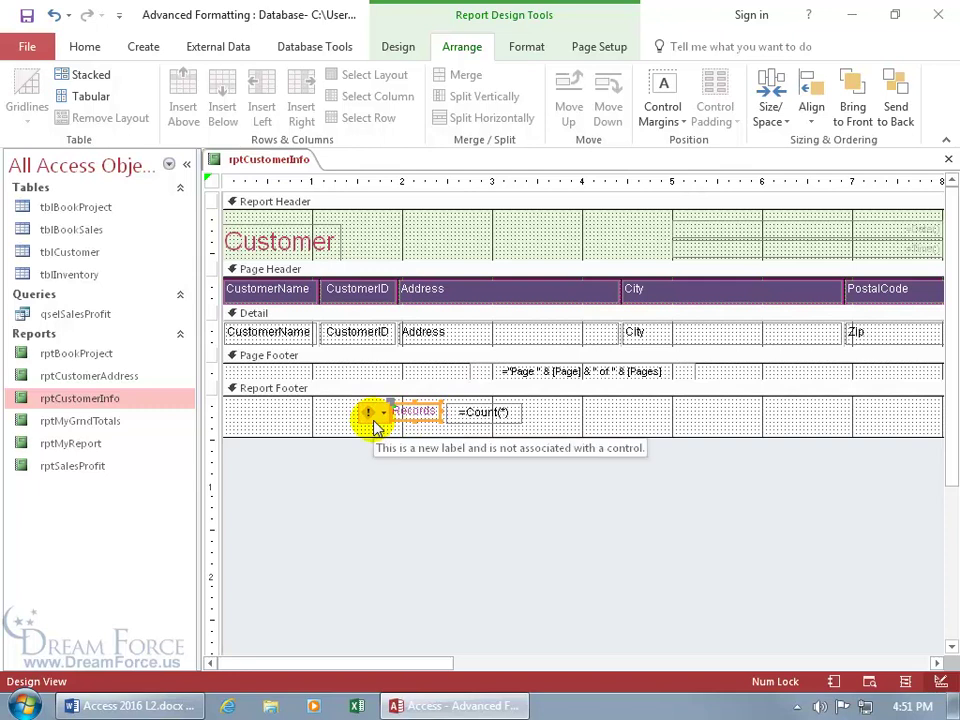
{"action": "left_click", "coordinate": [376, 422]}
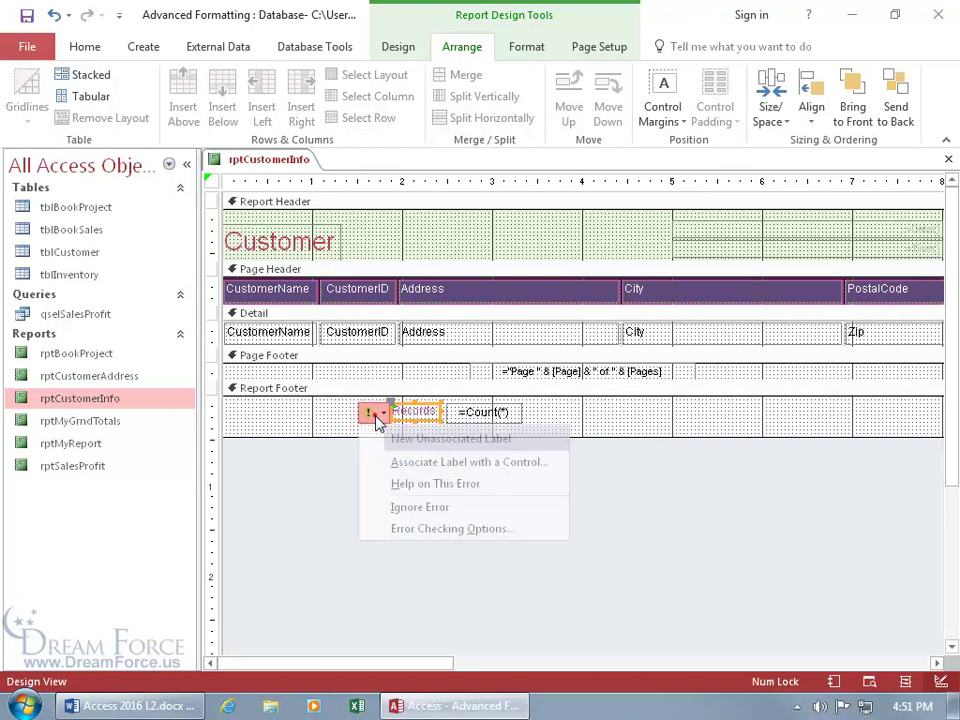
{"action": "left_click", "coordinate": [407, 464]}
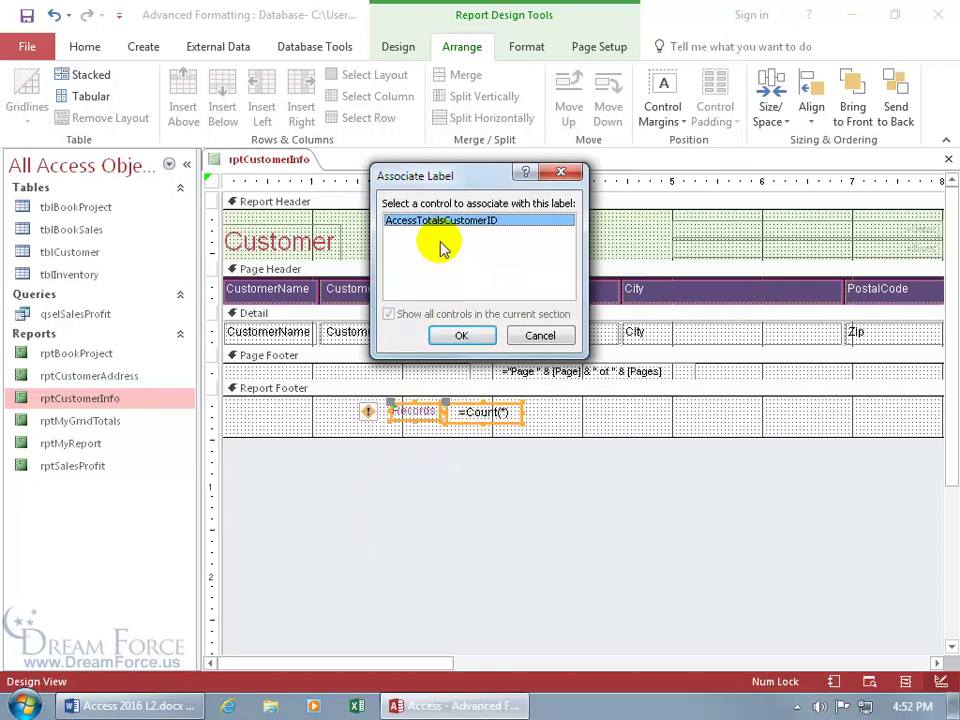
{"action": "left_click", "coordinate": [462, 337]}
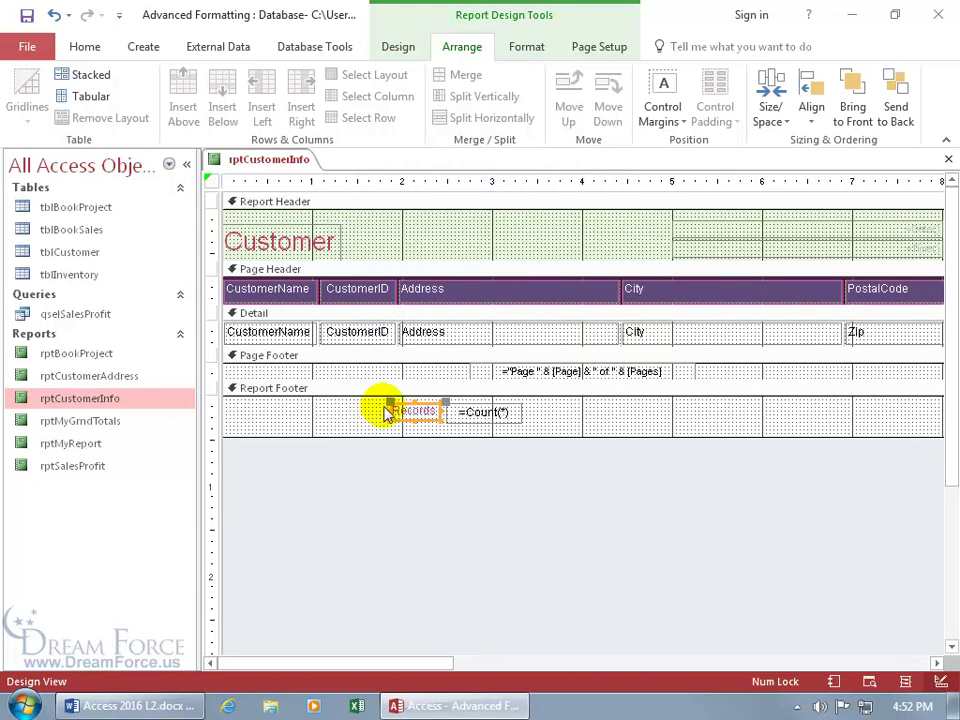
Left-align the text of the =Count(*) control in the Report Footer
{"action": "left_click", "coordinate": [463, 424]}
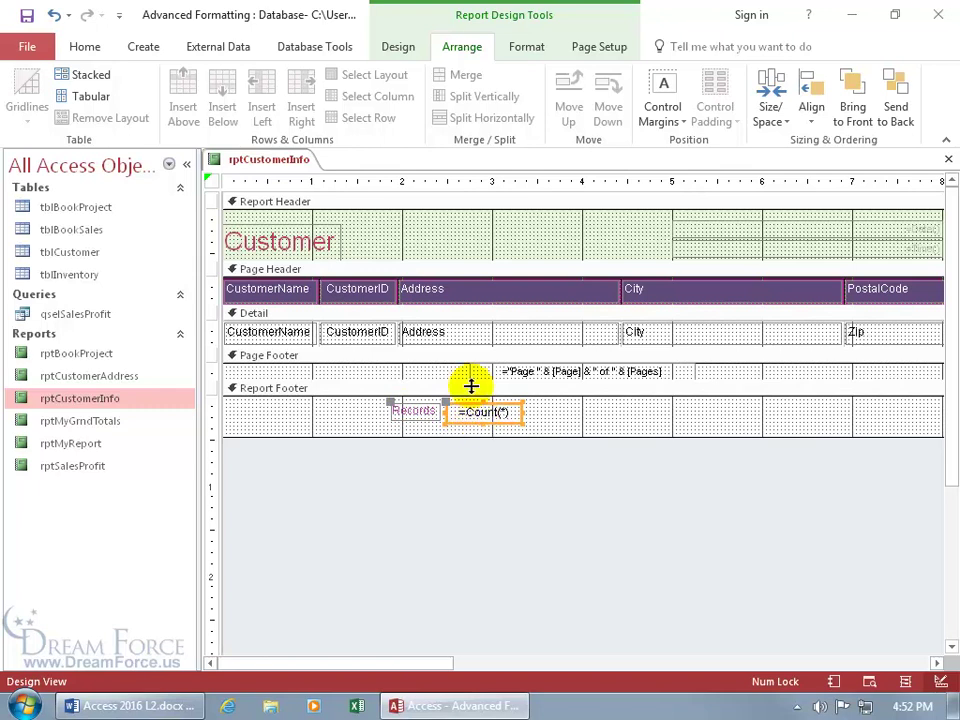
{"action": "left_click", "coordinate": [525, 46]}
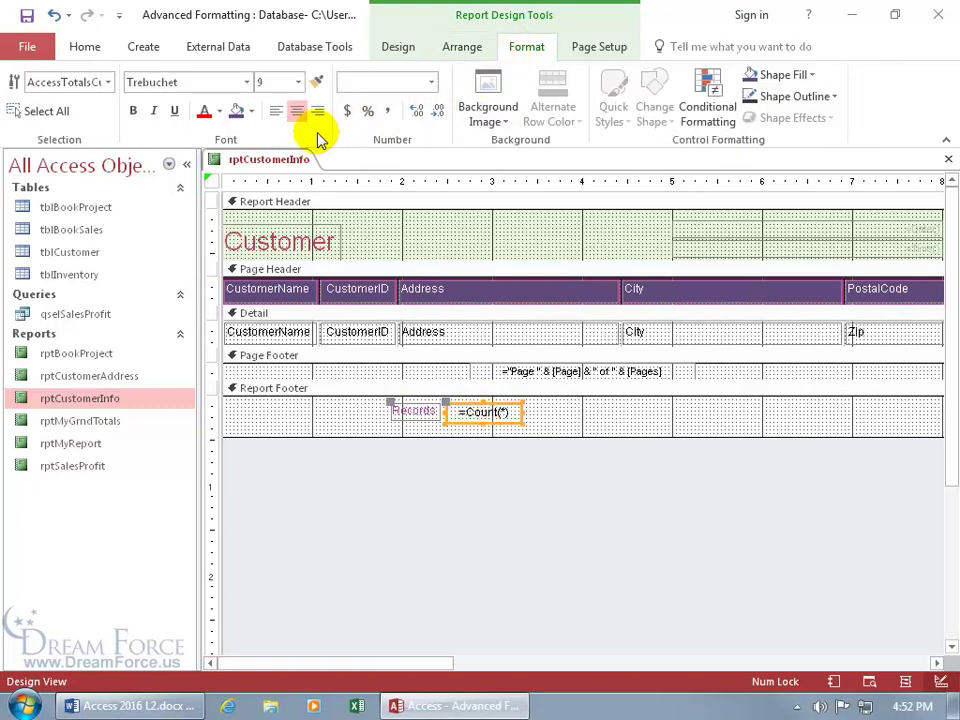
{"action": "left_click", "coordinate": [276, 111]}
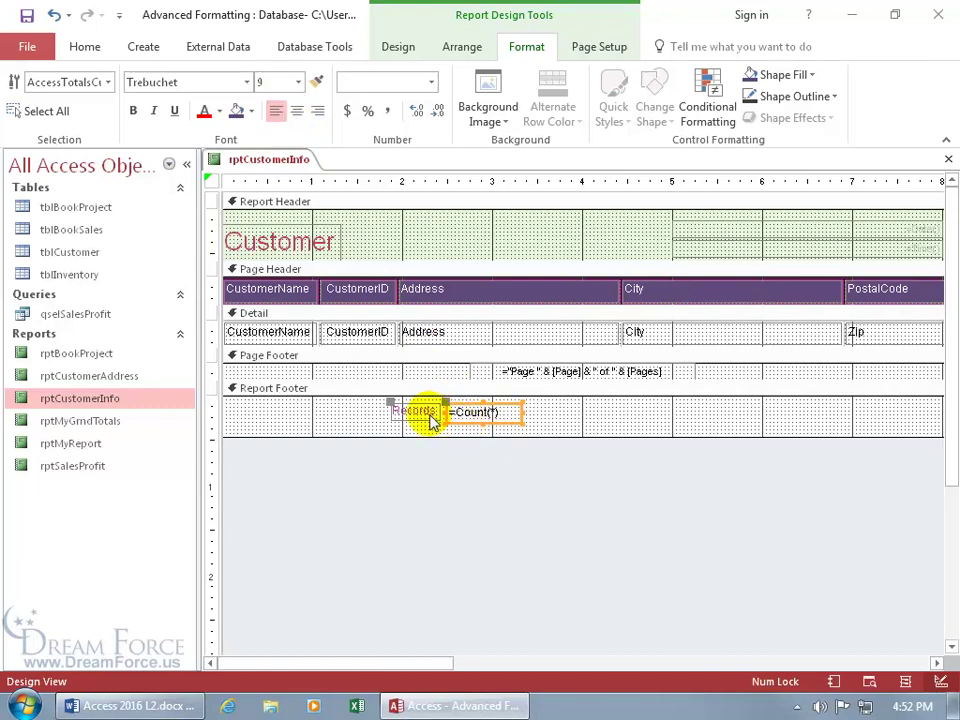
Examine the Records label and count in Print Preview, and return the report to Design View
{"action": "right_click", "coordinate": [257, 161]}
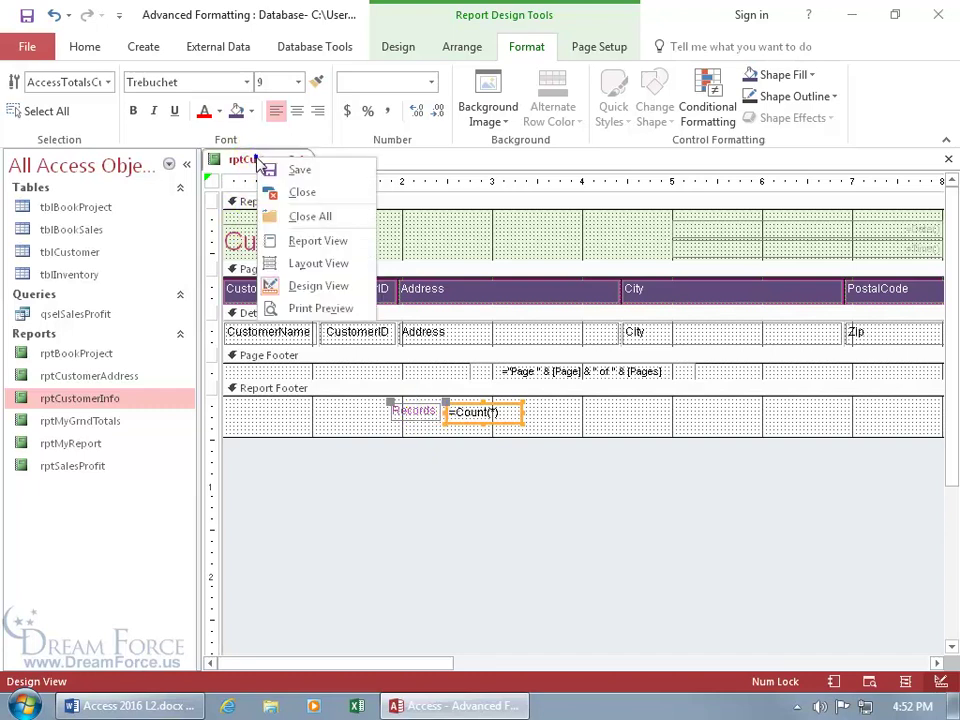
{"action": "left_click", "coordinate": [296, 307]}
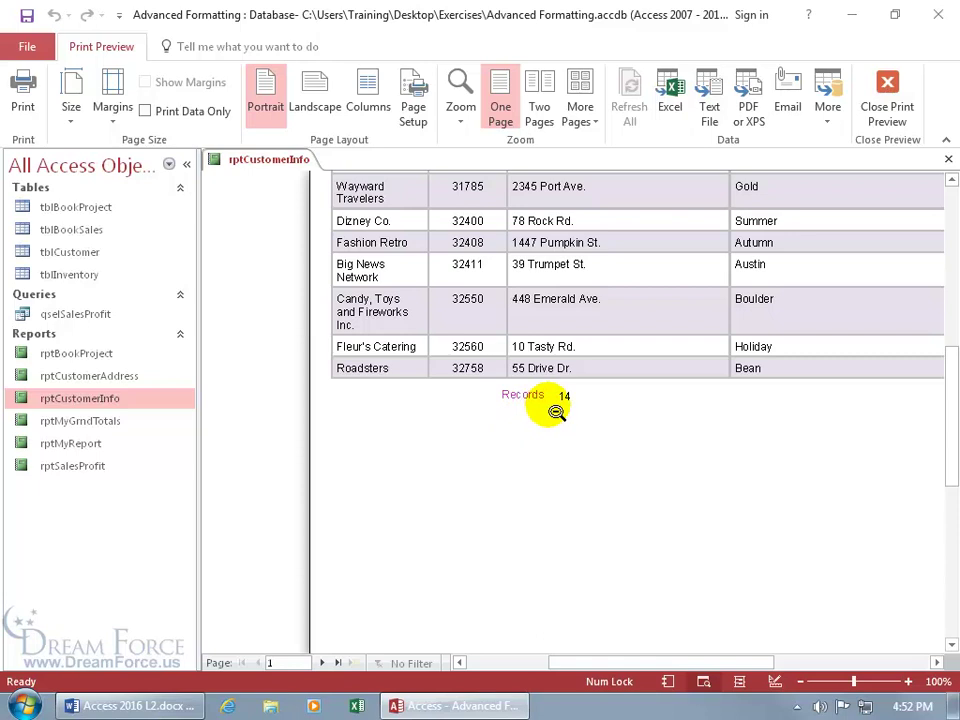
{"action": "left_click", "coordinate": [885, 108]}
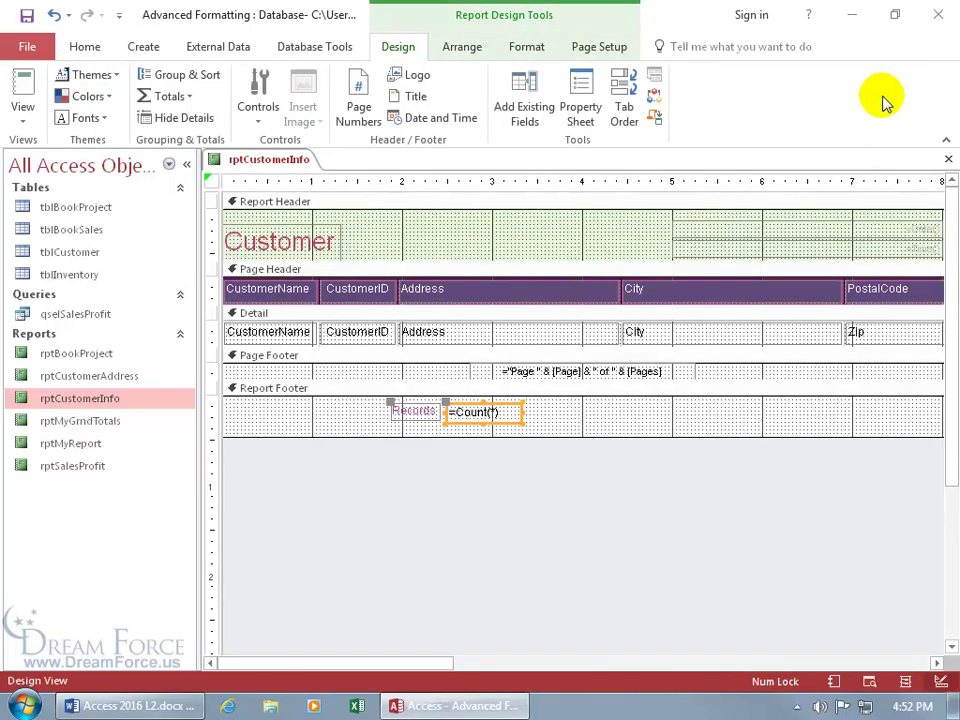
Close the rptCustomerInfo report and save its design changes
{"action": "left_click", "coordinate": [946, 158]}
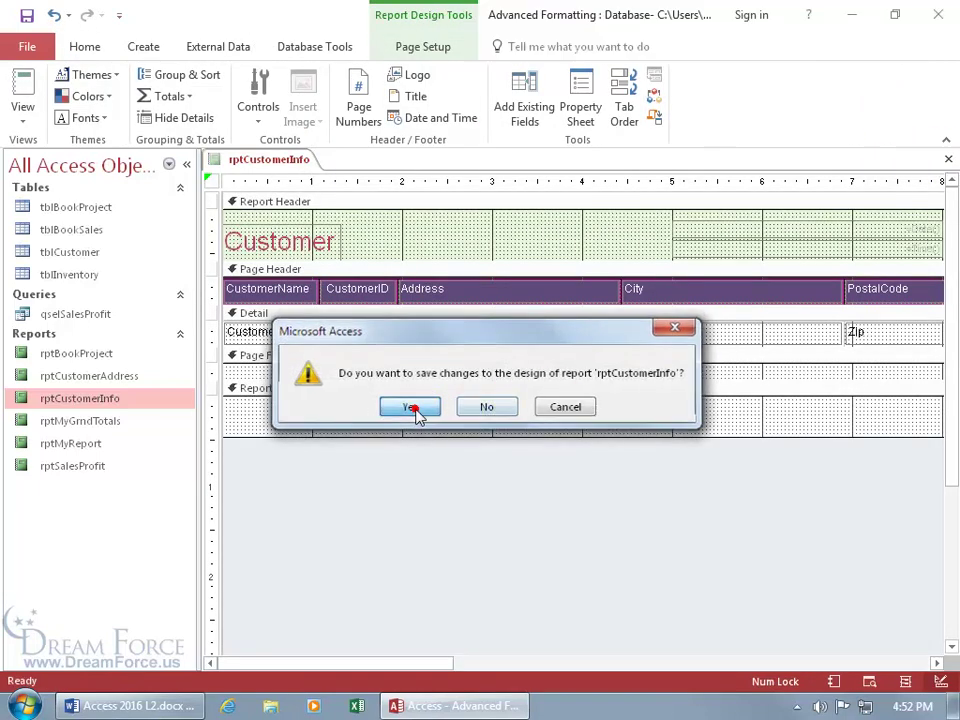
{"action": "left_click", "coordinate": [410, 408]}
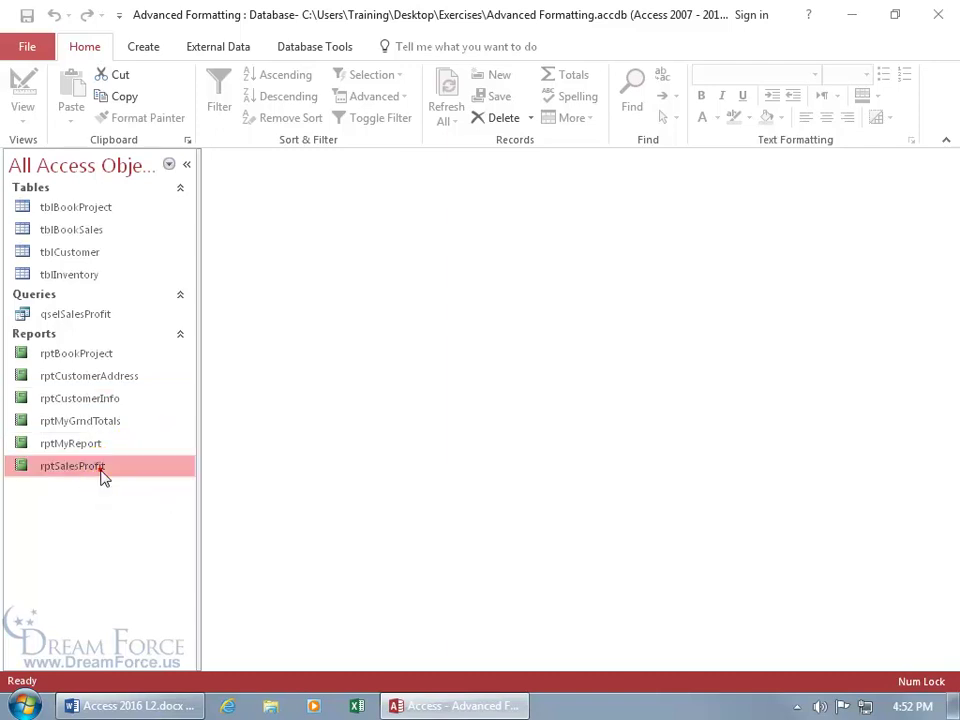
Open the rptSalesProfit report and switch it to Layout View
{"action": "double_click", "coordinate": [100, 468]}
{"action": "left_click_drag", "start_coordinate": [427, 668], "coordinate": [553, 670]}
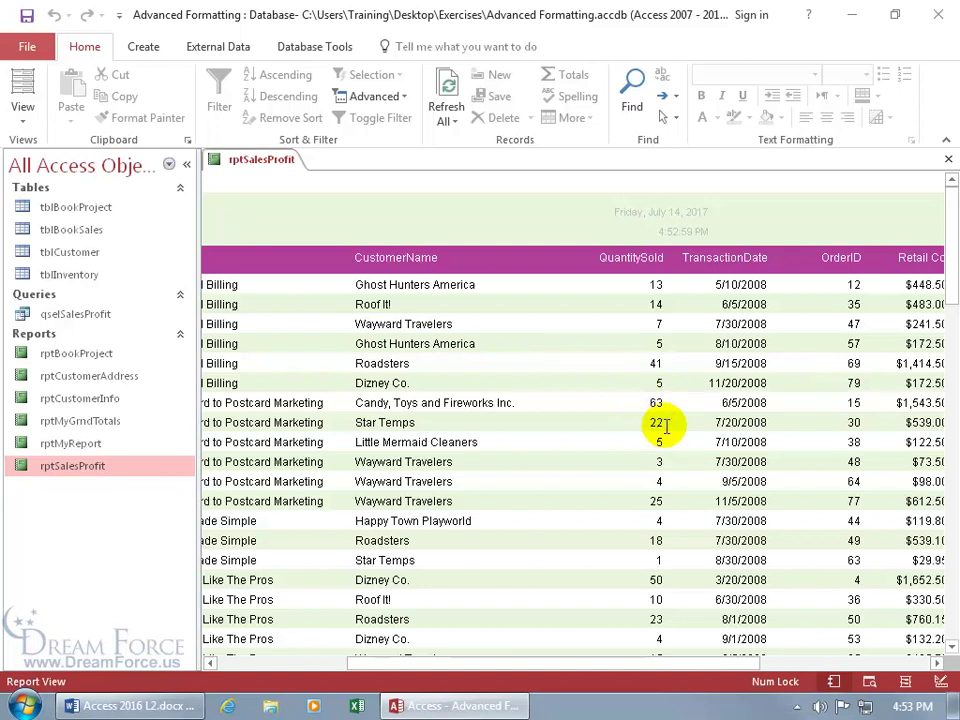
{"action": "right_click", "coordinate": [270, 161]}
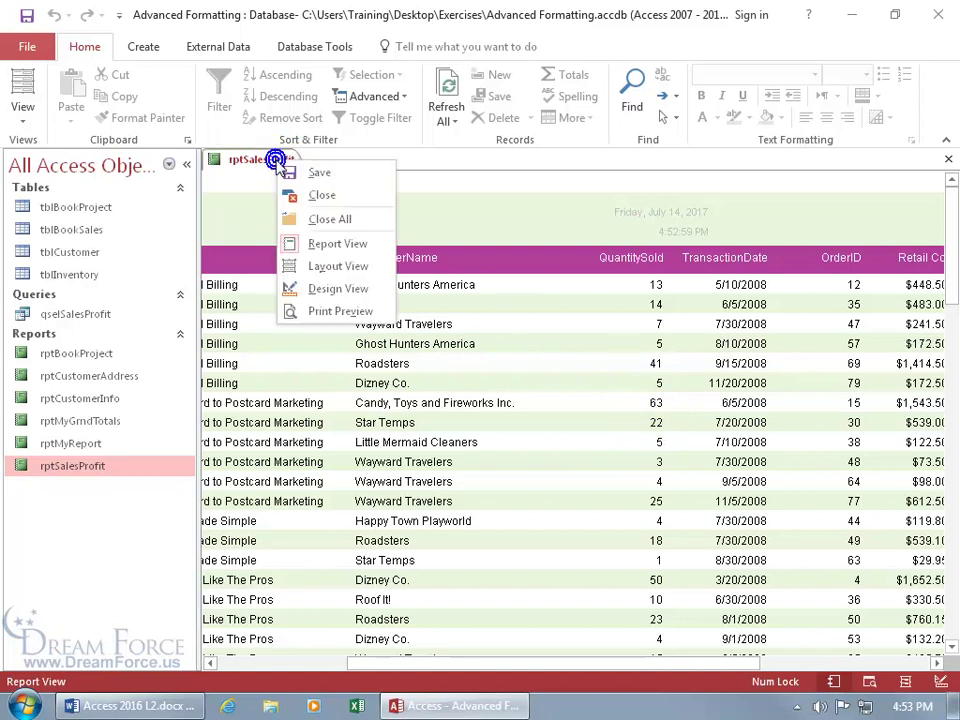
{"action": "left_click", "coordinate": [331, 266]}
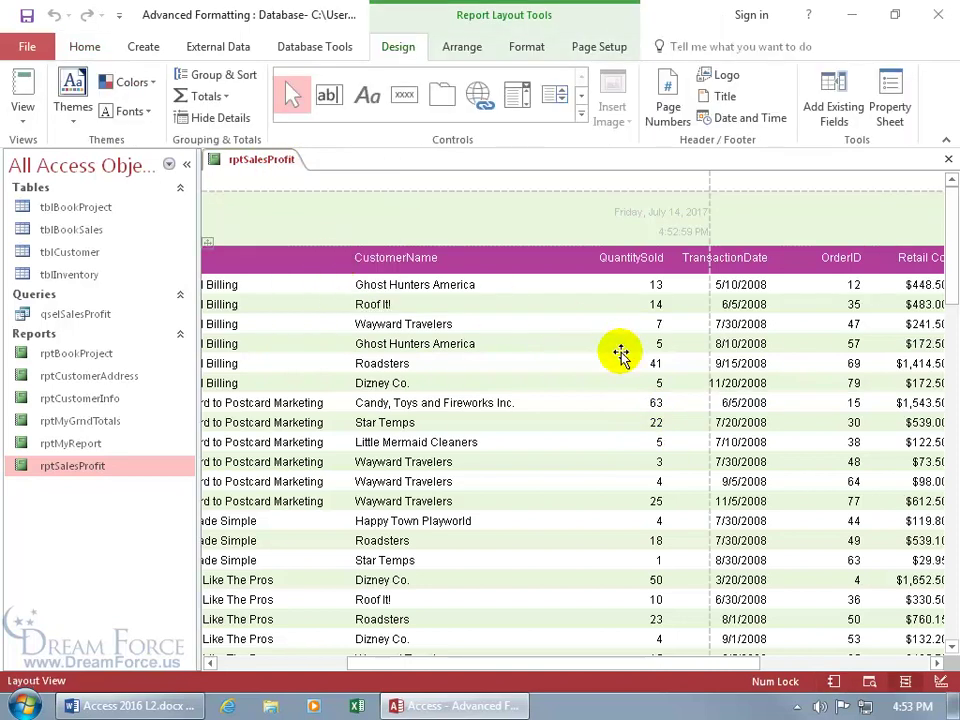
Add a conditional formatting rule to the QuantitySold column that compares to other records with blue data bars from lowest to highest value
{"action": "left_click", "coordinate": [659, 385]}
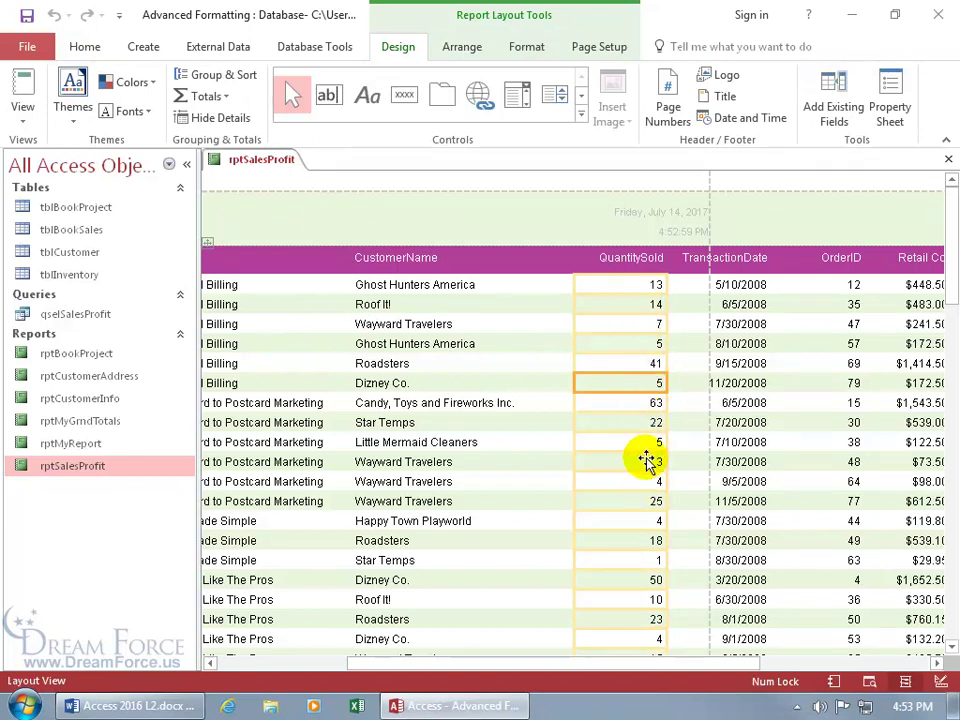
{"action": "left_click", "coordinate": [526, 46]}
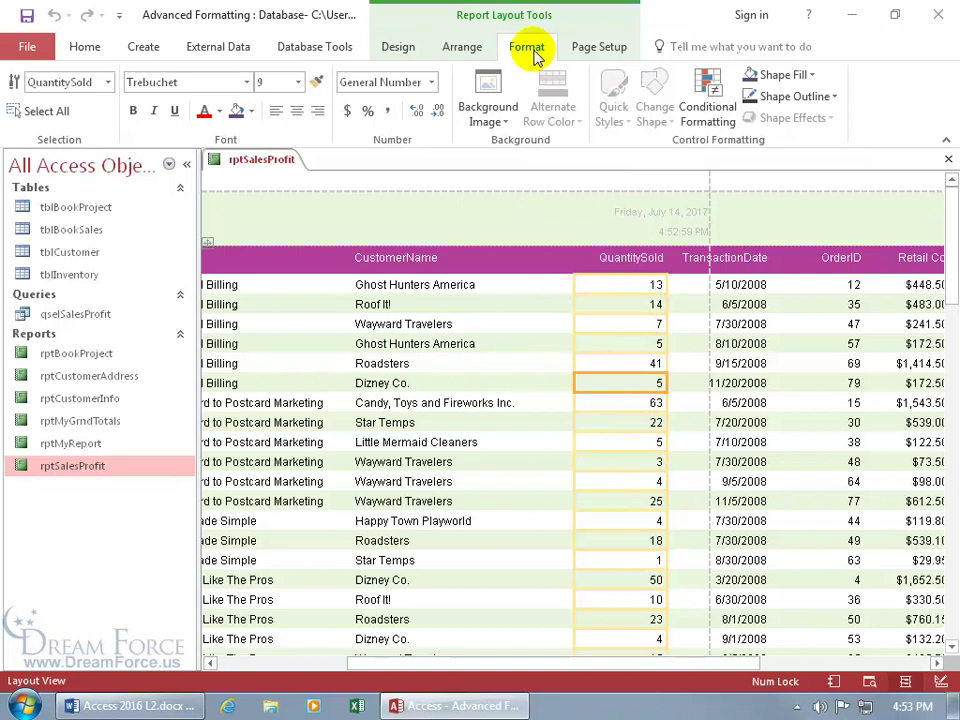
{"action": "left_click", "coordinate": [713, 112]}
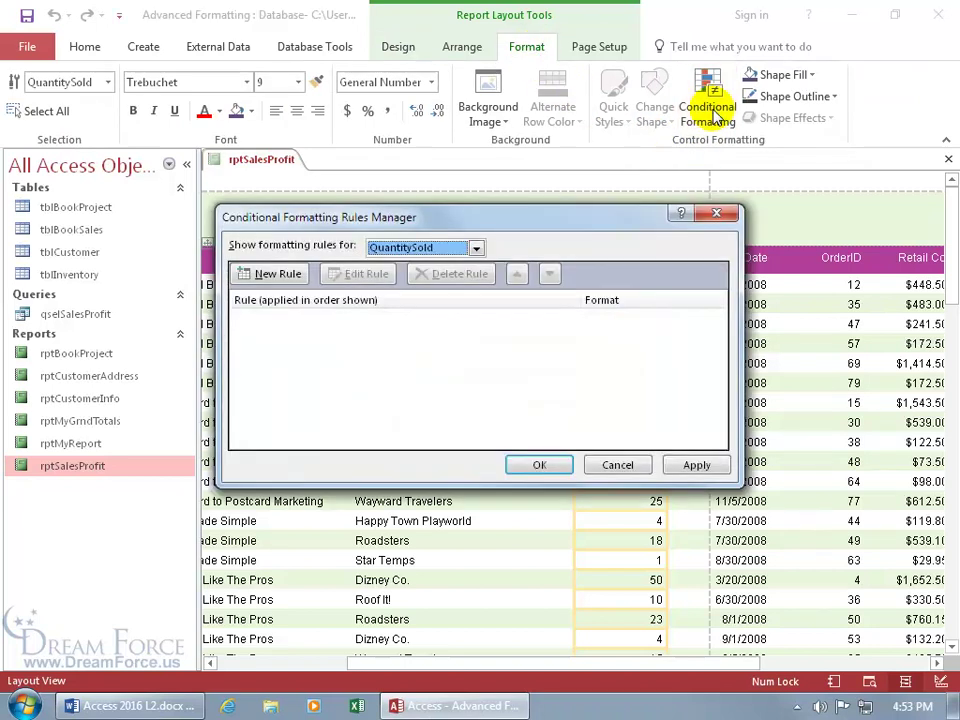
{"action": "left_click", "coordinate": [270, 273]}
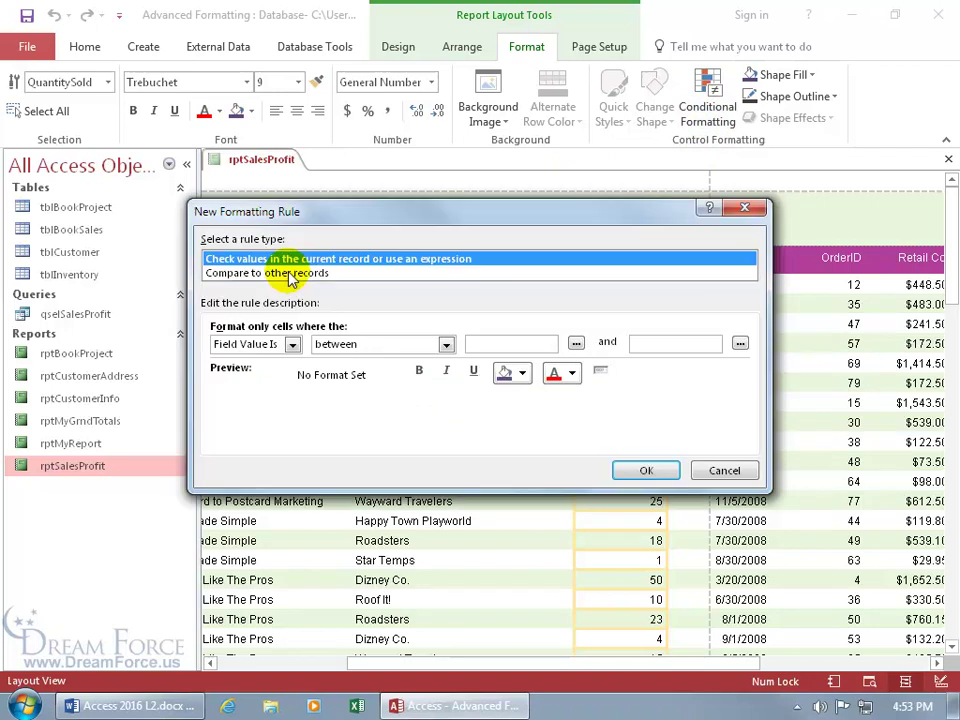
{"action": "left_click", "coordinate": [262, 274]}
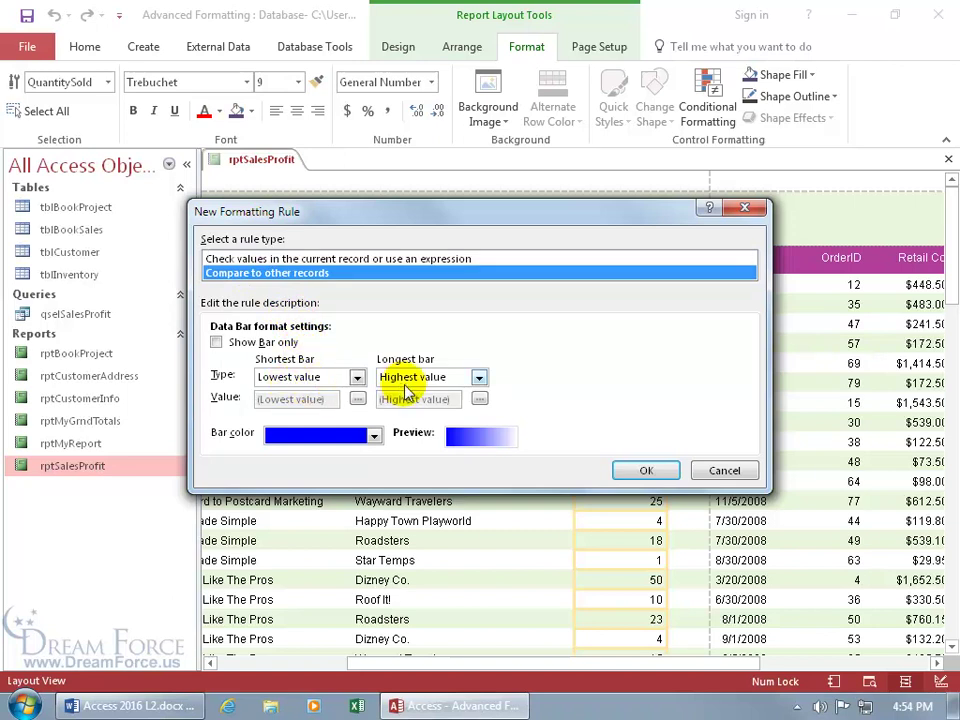
{"action": "left_click", "coordinate": [374, 434]}
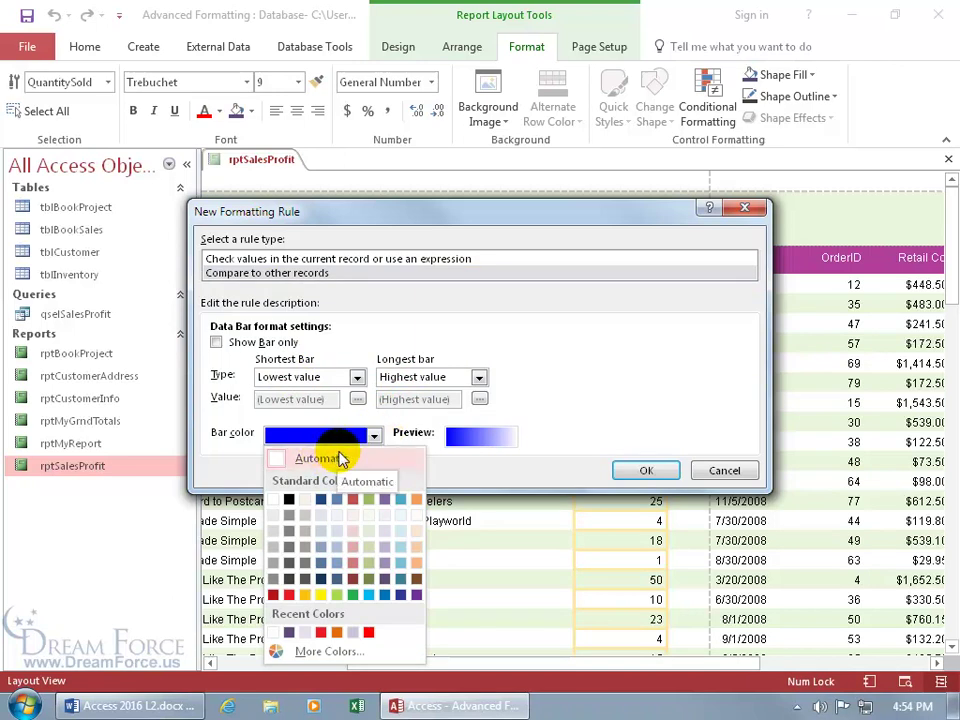
{"action": "left_click", "coordinate": [583, 403]}
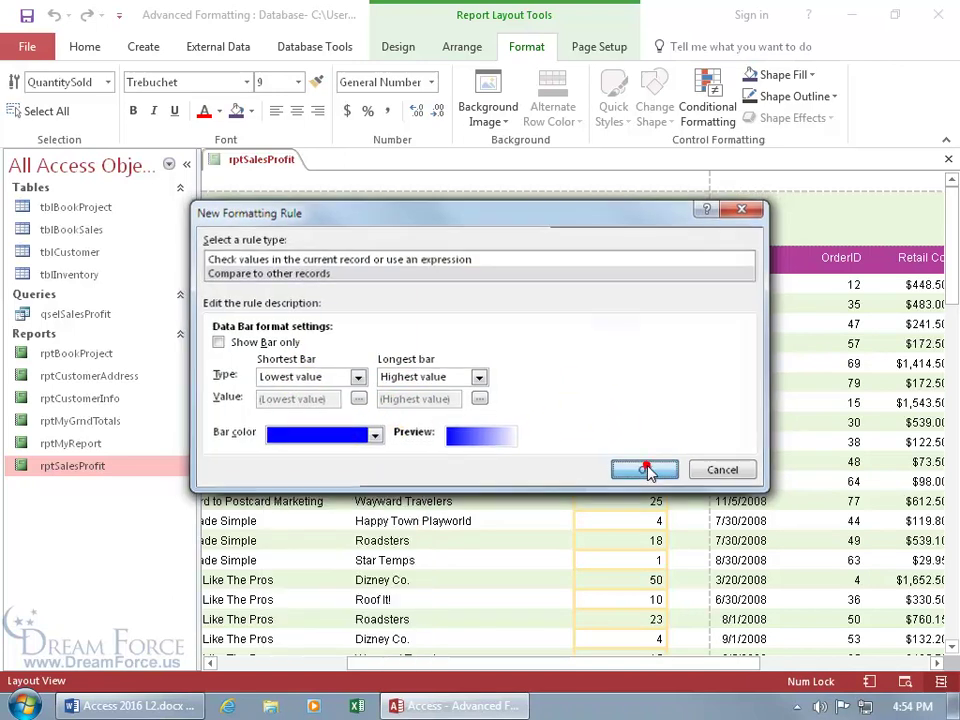
{"action": "left_click", "coordinate": [641, 466]}
{"action": "left_click", "coordinate": [541, 466]}
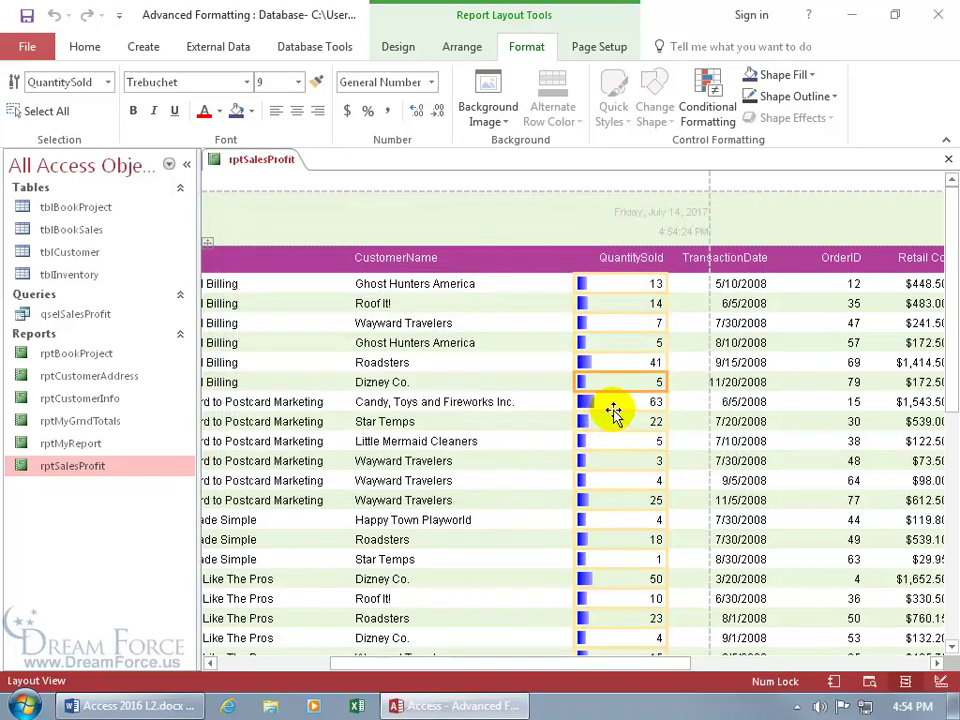
Examine the data bars down the QuantitySold column, and return to the start of the report
{"action": "scroll", "coordinate": [610, 418], "scroll_direction": "down", "scroll_amount": 3}
{"action": "scroll", "coordinate": [612, 413], "scroll_direction": "down", "scroll_amount": 8}
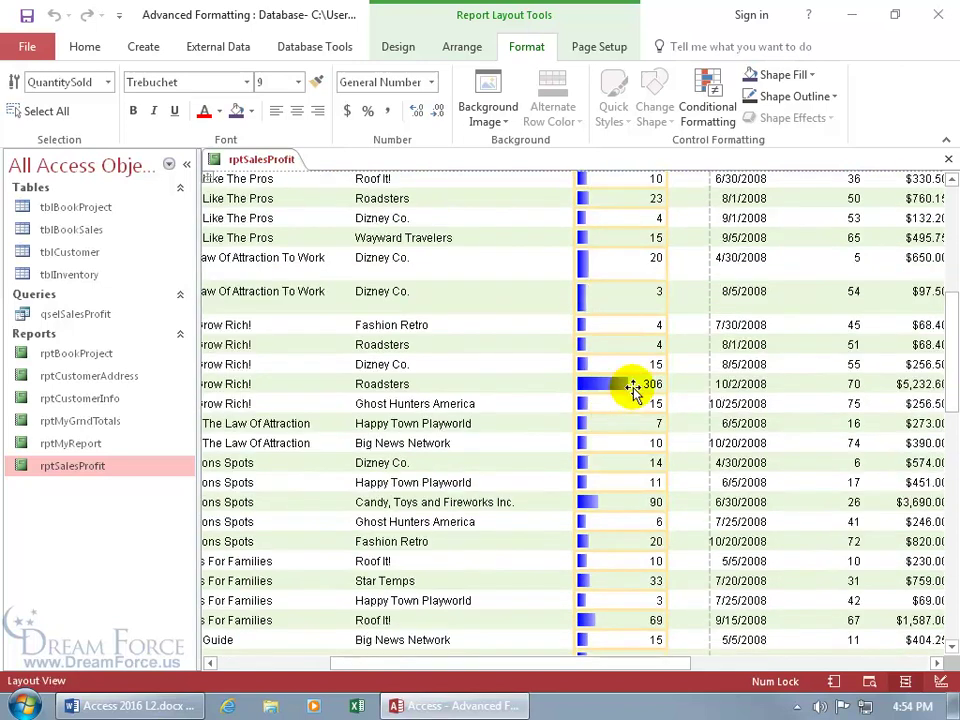
{"action": "scroll", "coordinate": [624, 398], "scroll_direction": "down", "scroll_amount": 5}
{"action": "scroll", "coordinate": [628, 395], "scroll_direction": "down", "scroll_amount": 3}
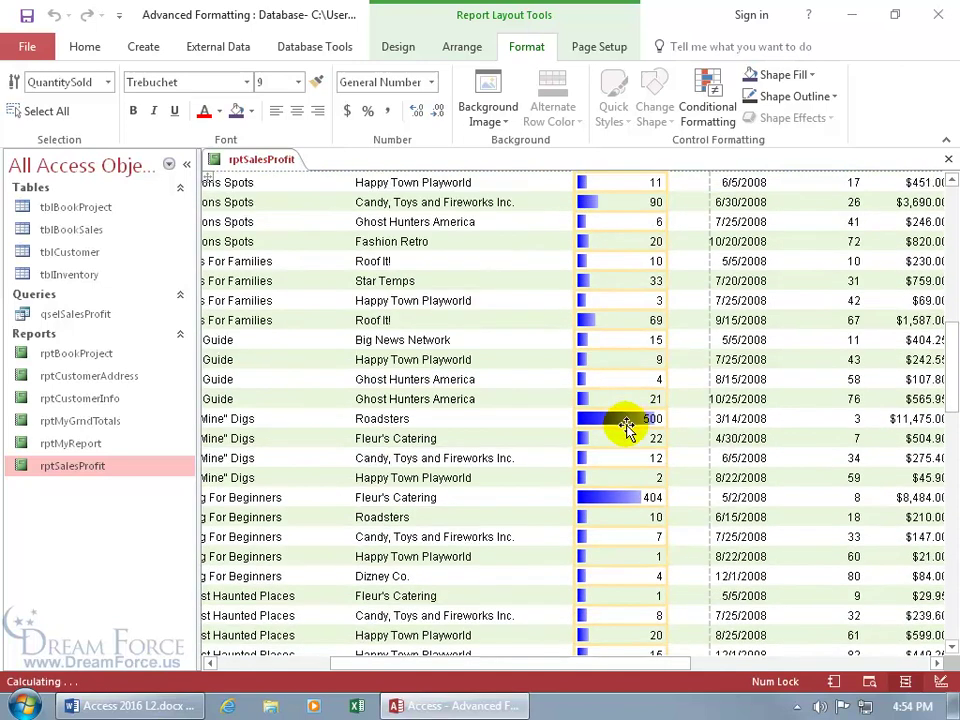
{"action": "scroll", "coordinate": [640, 415], "scroll_direction": "down", "scroll_amount": 6}
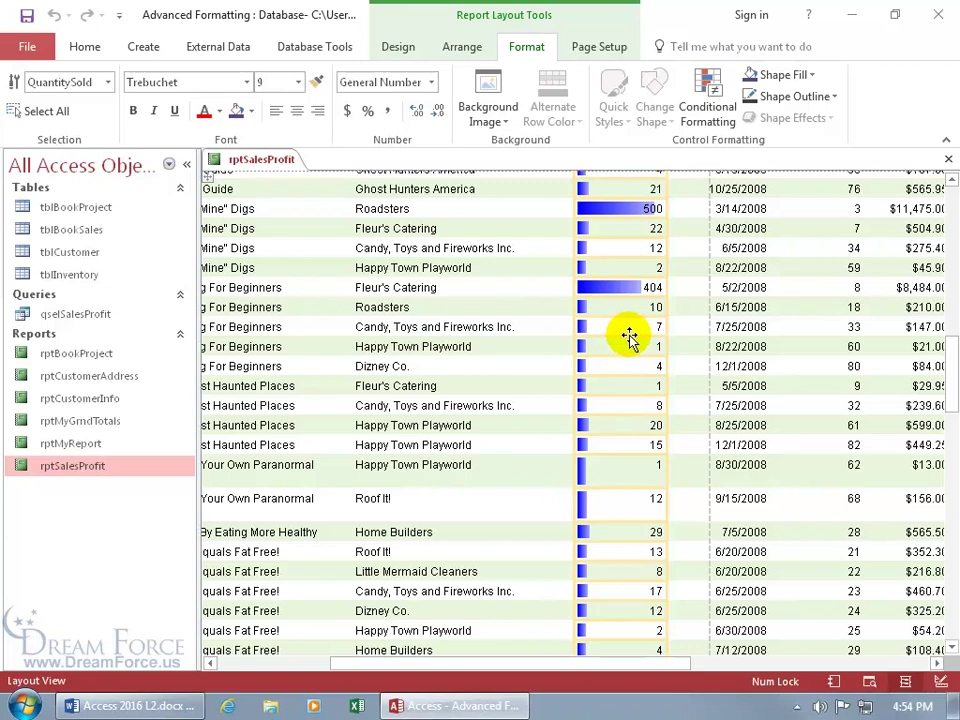
{"action": "left_click_drag", "start_coordinate": [555, 664], "coordinate": [405, 677]}
{"action": "left_click_drag", "start_coordinate": [949, 355], "coordinate": [953, 210]}
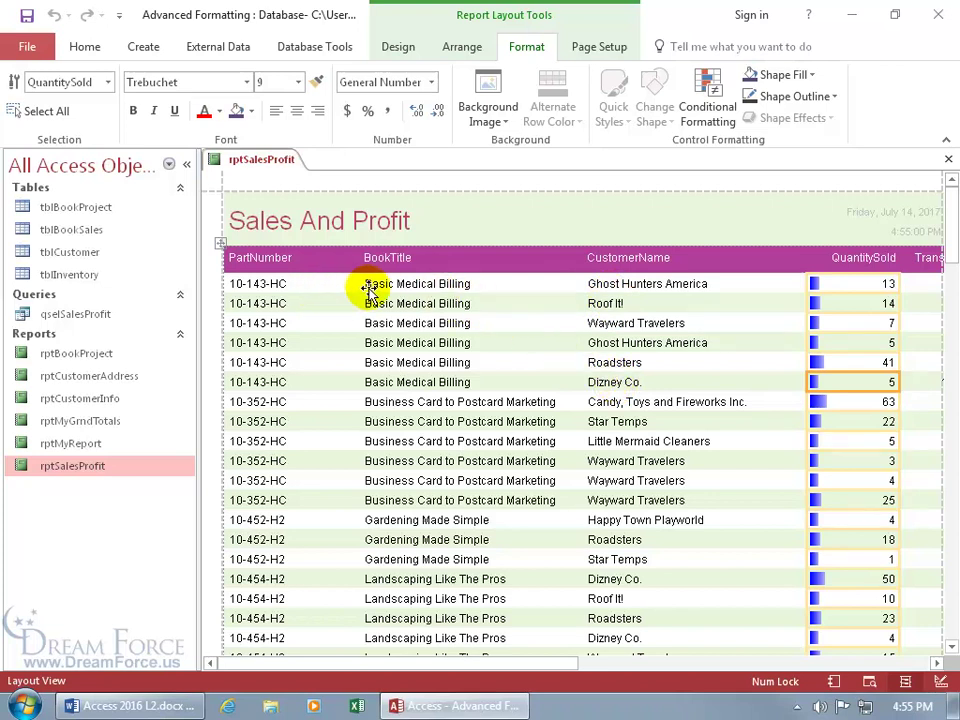
Set Hide Duplicates to Yes for both the PartNumber and BookTitle columns, and close the Property Sheet
{"action": "left_click", "coordinate": [272, 306]}
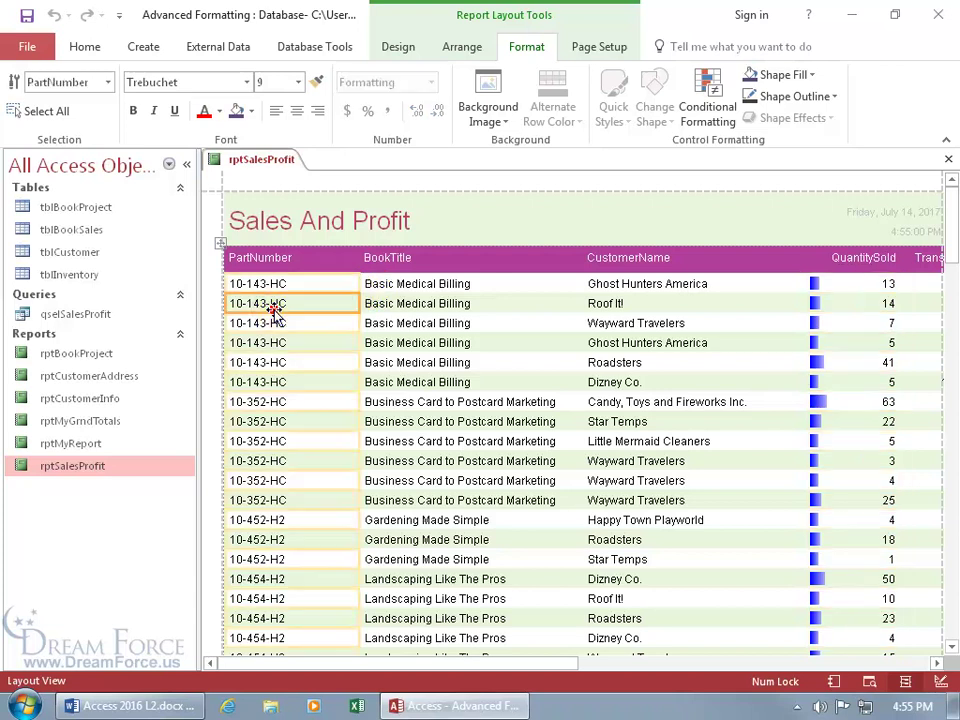
{"action": "left_click", "coordinate": [414, 316]}
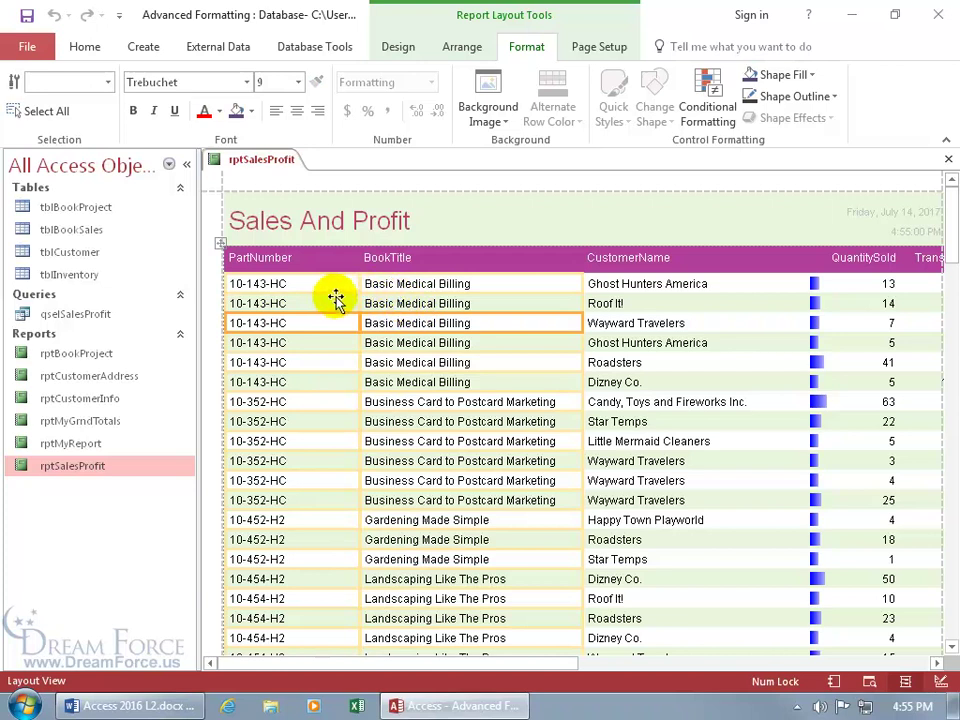
{"action": "right_click", "coordinate": [399, 300]}
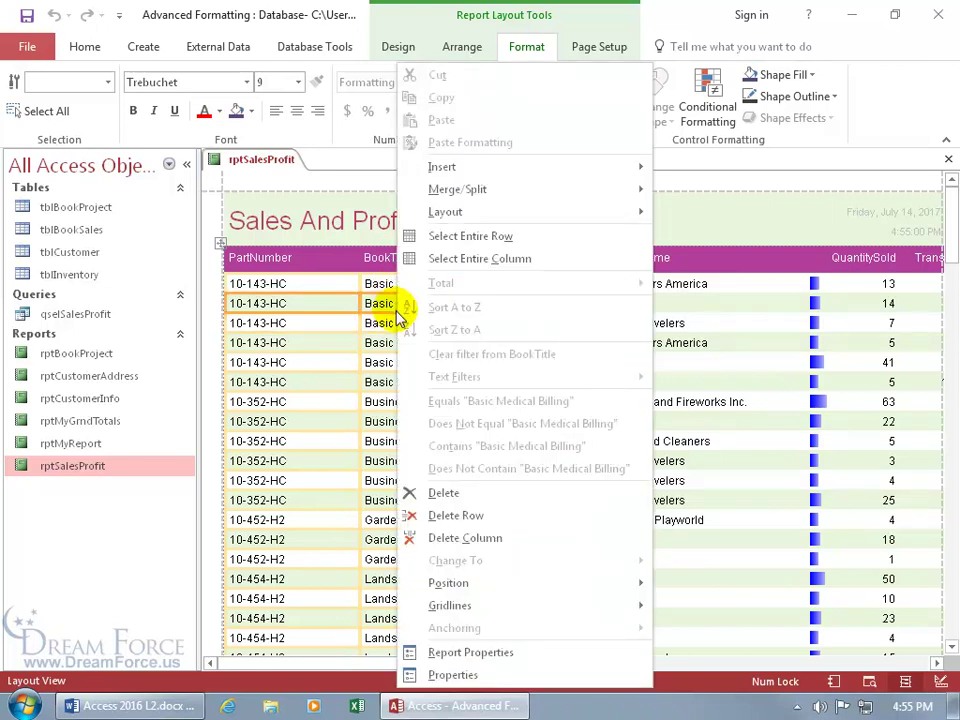
{"action": "left_click", "coordinate": [430, 675]}
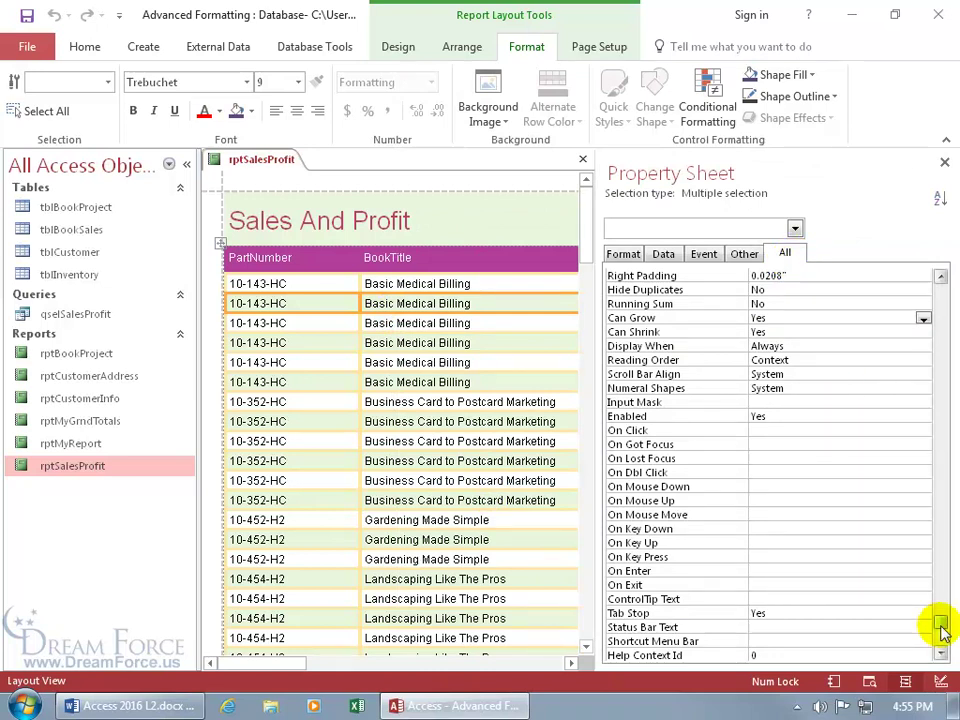
{"action": "left_click_drag", "start_coordinate": [940, 625], "coordinate": [941, 635]}
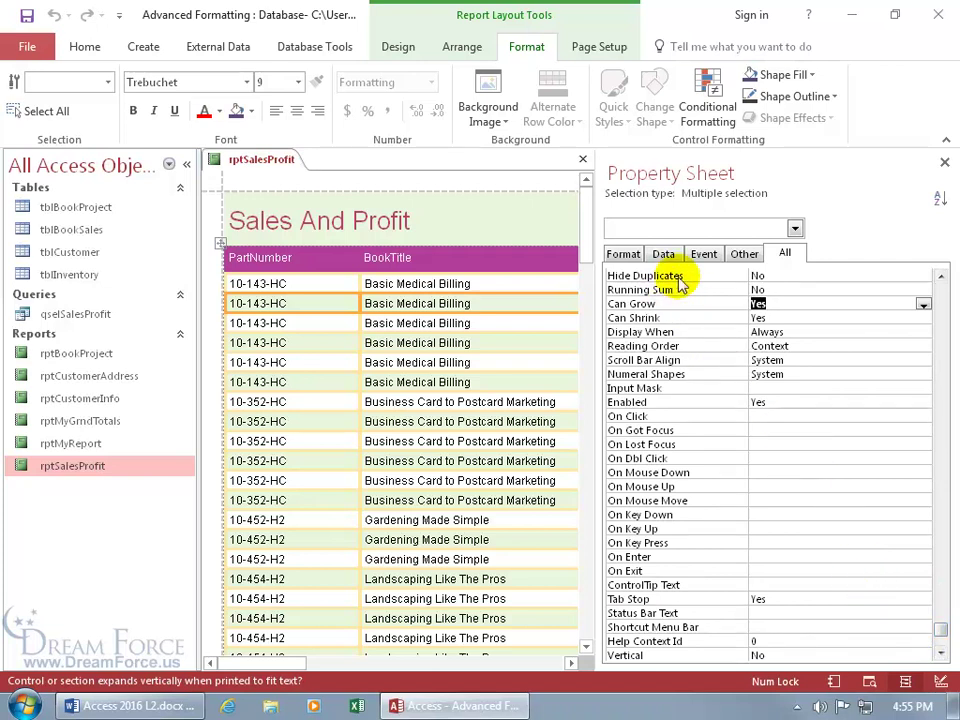
{"action": "double_click", "coordinate": [790, 275]}
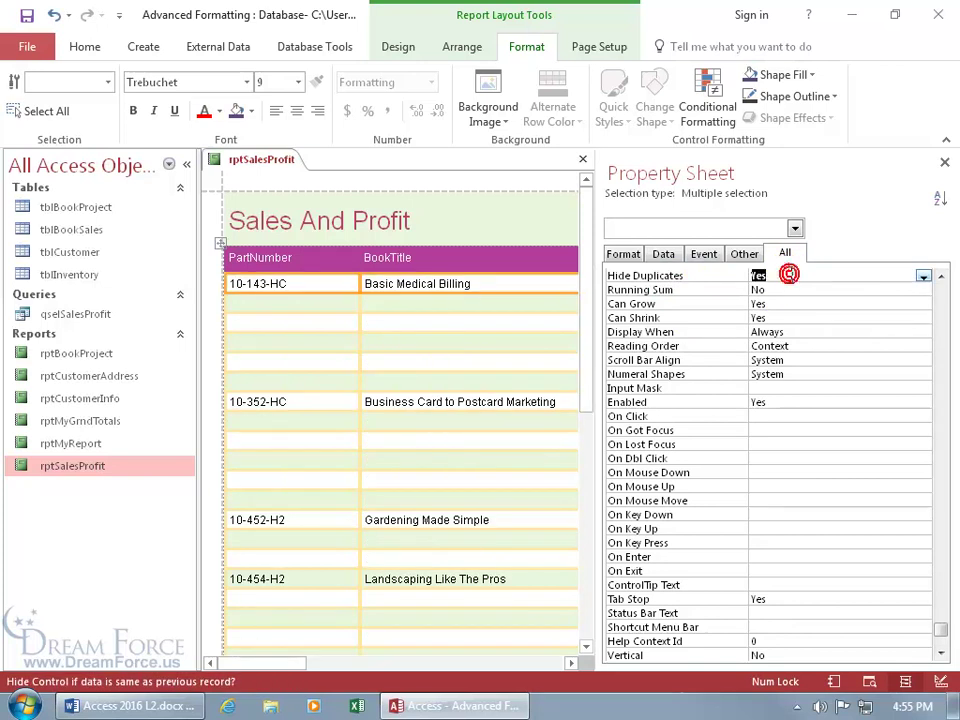
{"action": "left_click", "coordinate": [943, 162]}
{"action": "left_click", "coordinate": [621, 223]}
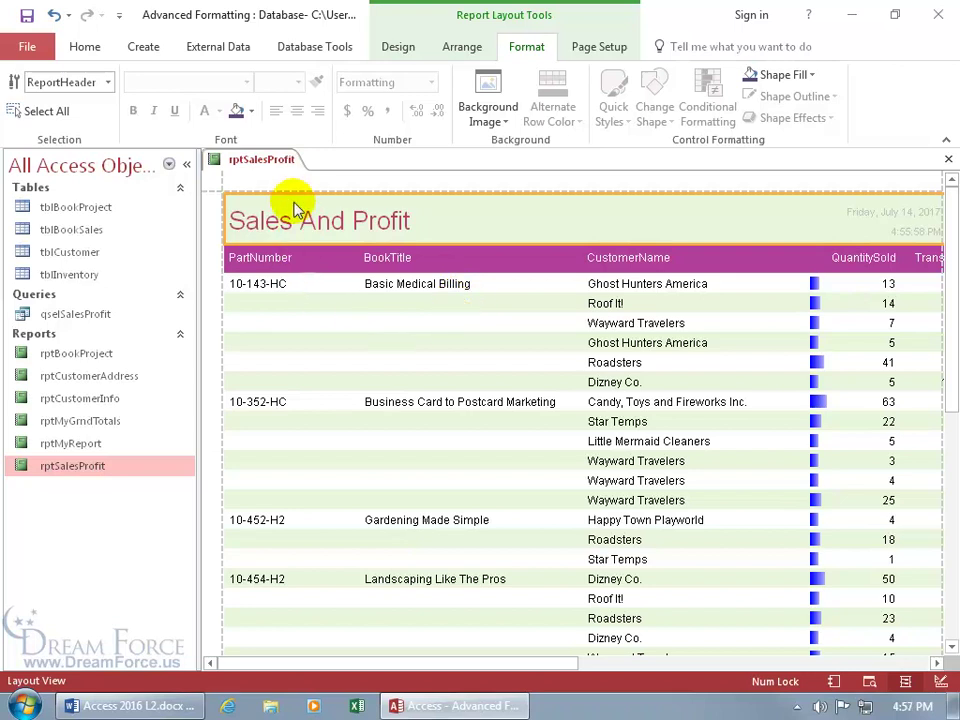
Switch rptSalesProfit to Design View and delete the page number control from the Page Footer
{"action": "right_click", "coordinate": [262, 161]}
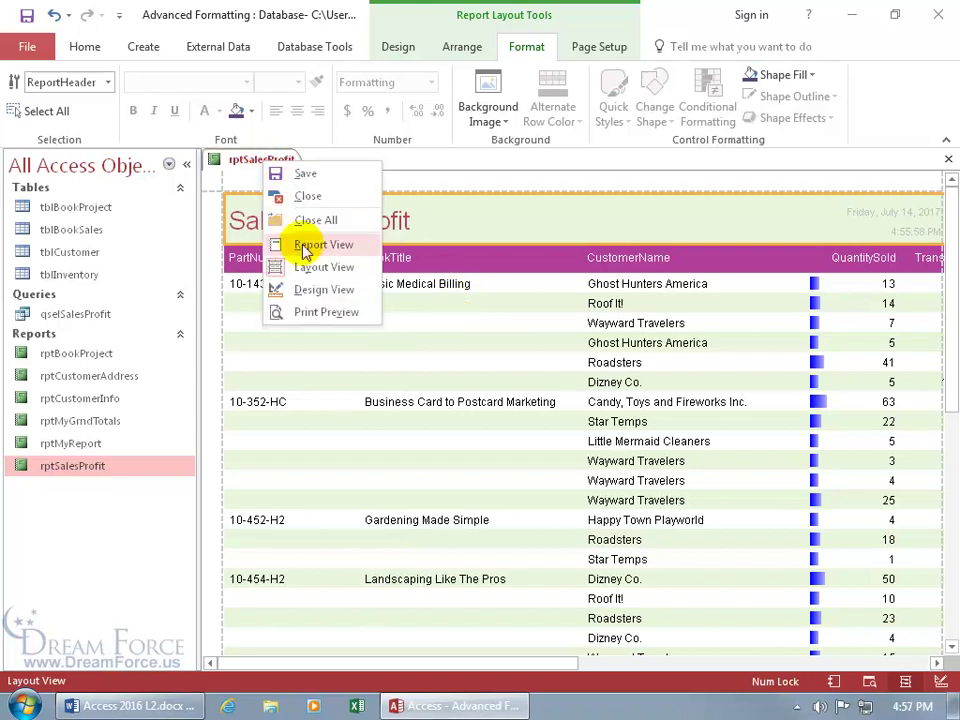
{"action": "left_click", "coordinate": [310, 289]}
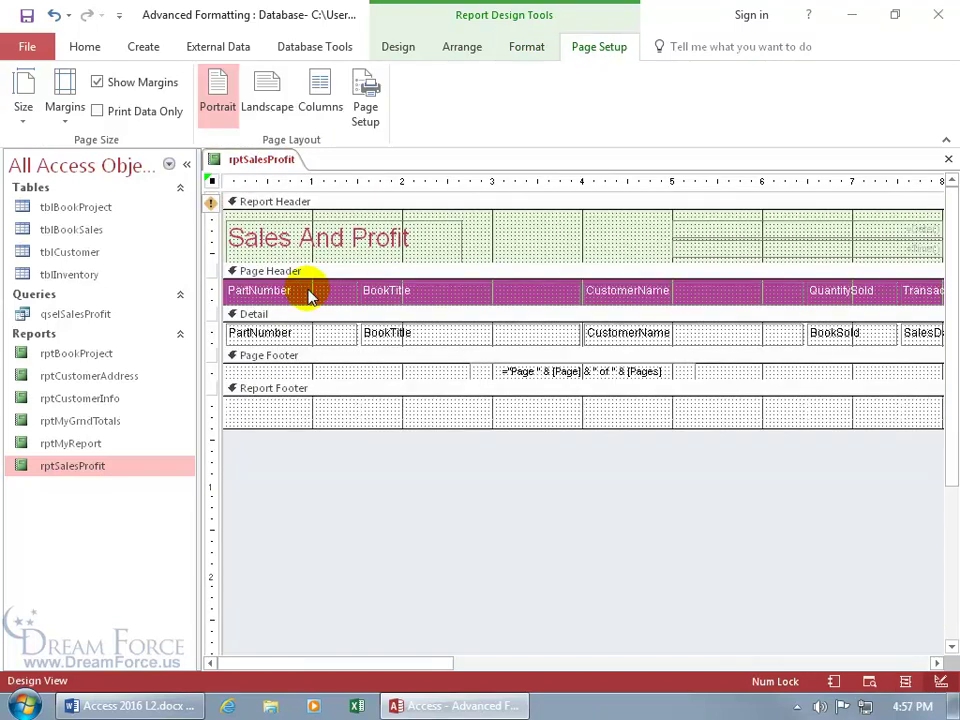
{"action": "left_click", "coordinate": [549, 371]}
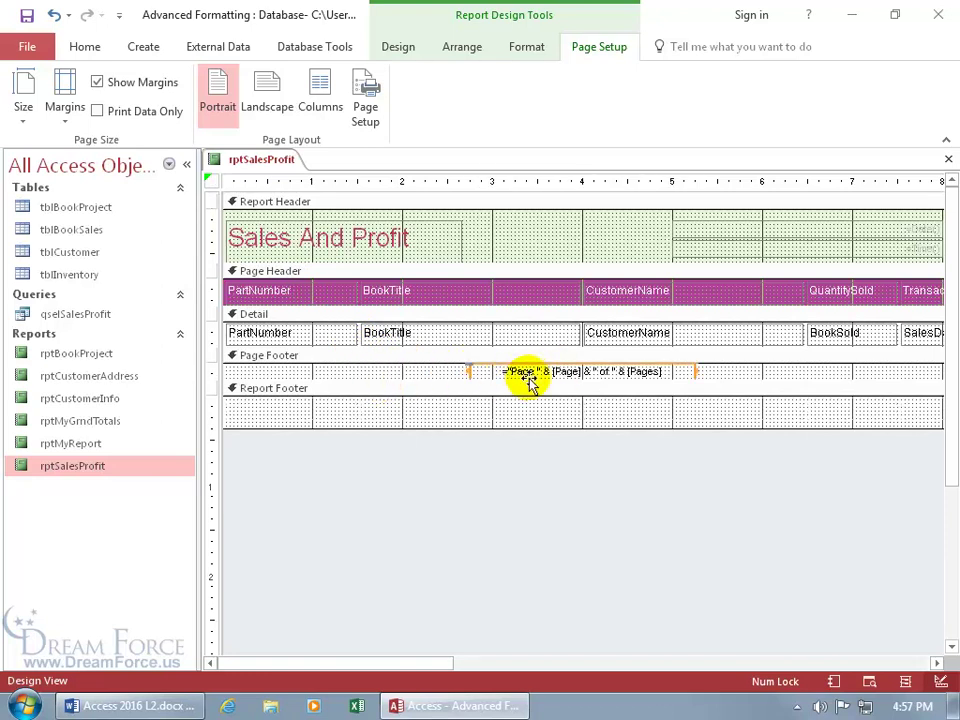
{"action": "key", "text": "Delete"}
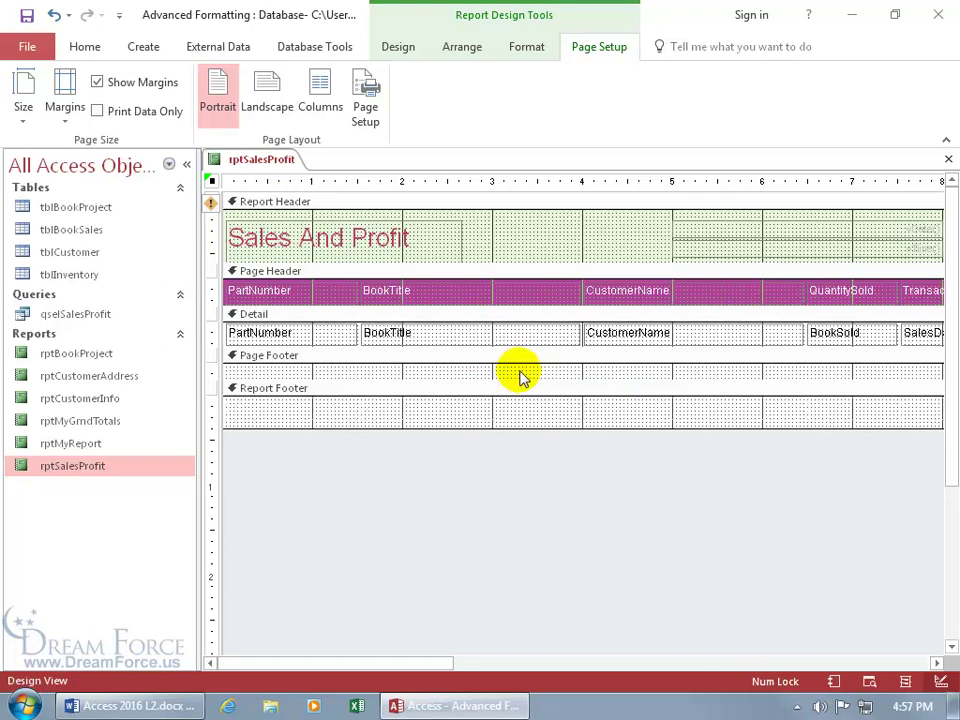
Insert page numbers in Page N of M format at the bottom of the page with Right alignment, and check their placement in the Page Footer
{"action": "left_click", "coordinate": [399, 47]}
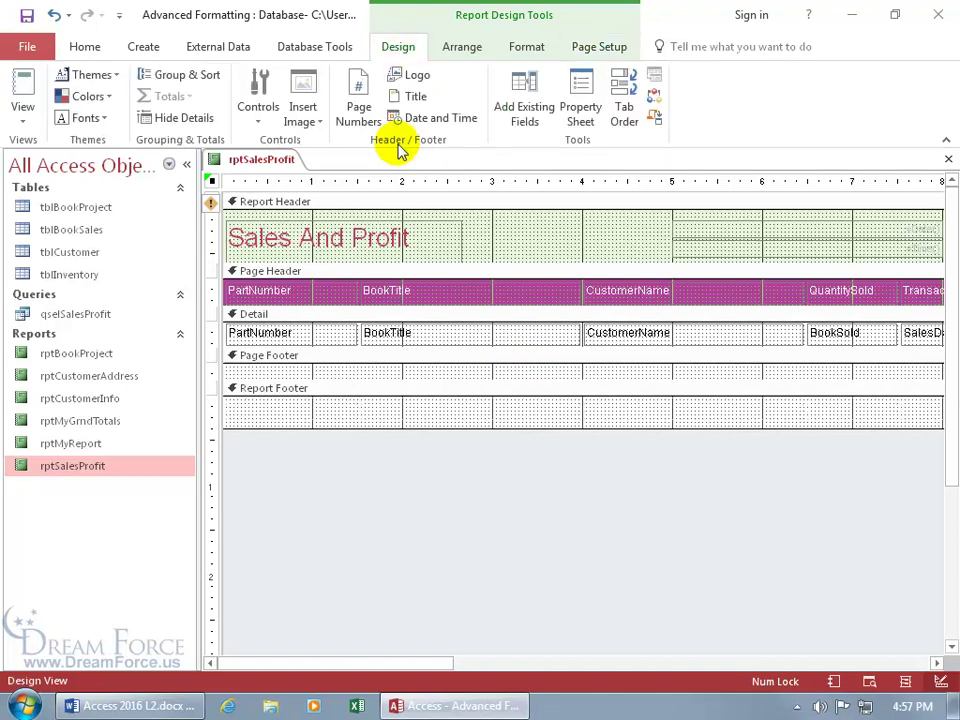
{"action": "left_click", "coordinate": [350, 103]}
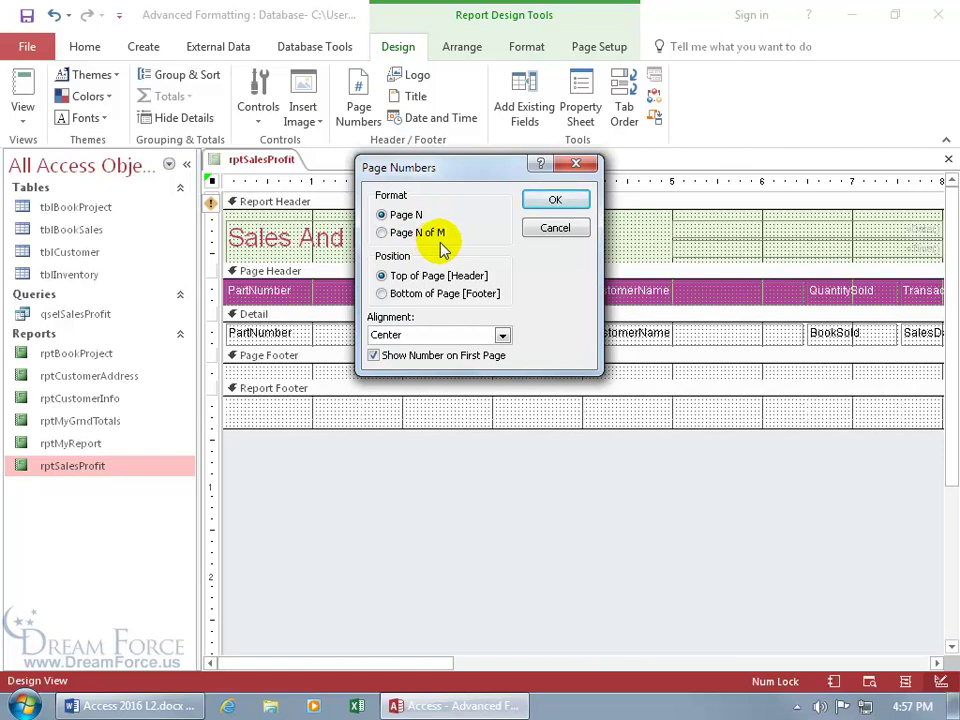
{"action": "left_click", "coordinate": [383, 233]}
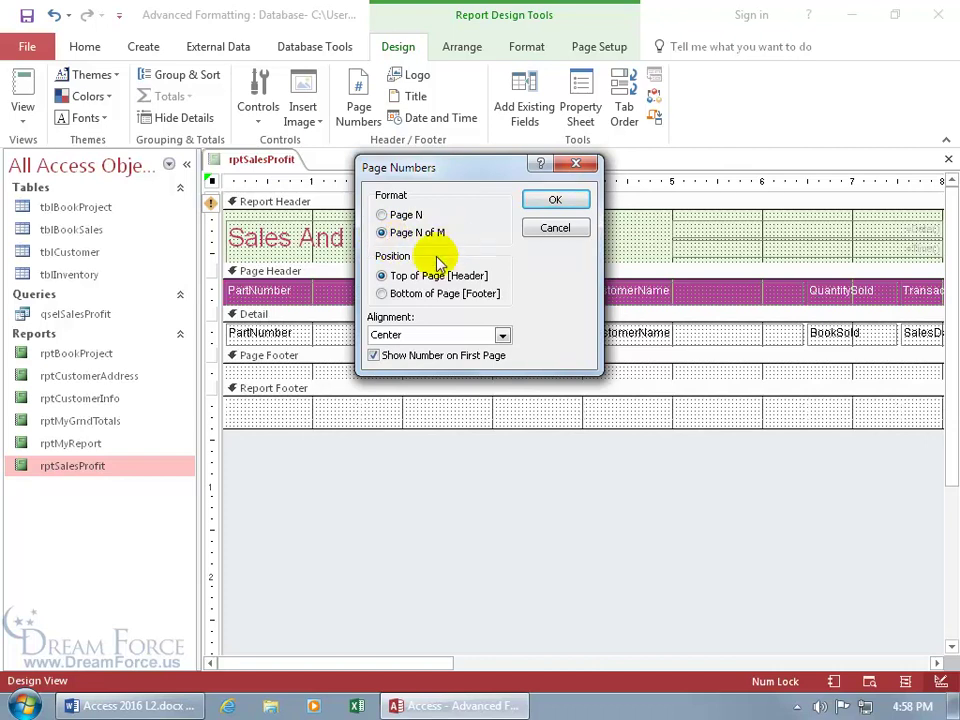
{"action": "left_click", "coordinate": [396, 295]}
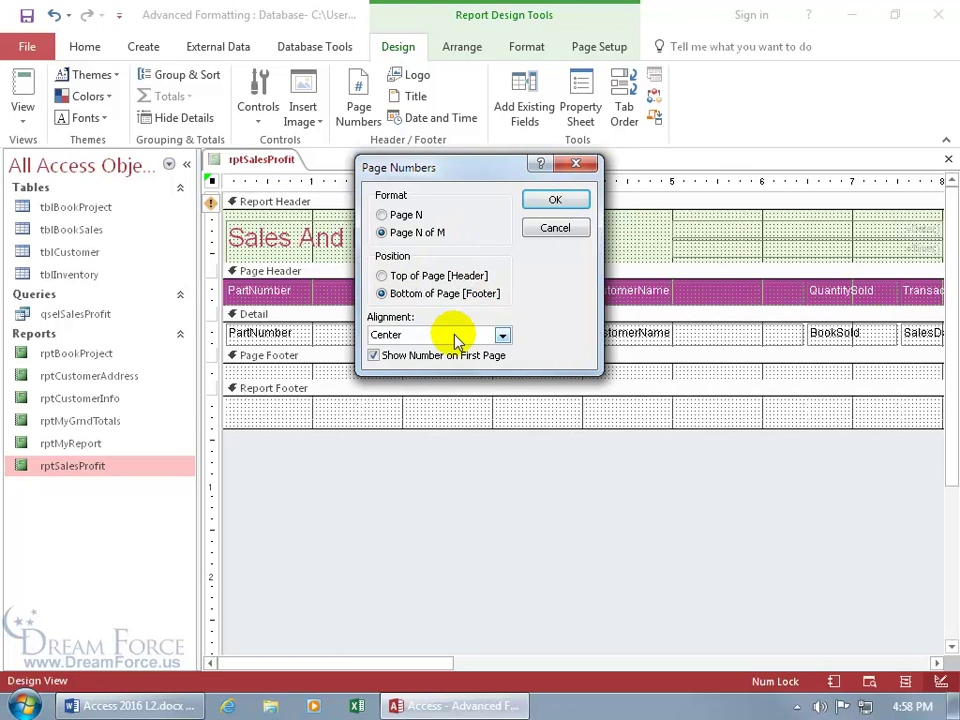
{"action": "left_click", "coordinate": [502, 335]}
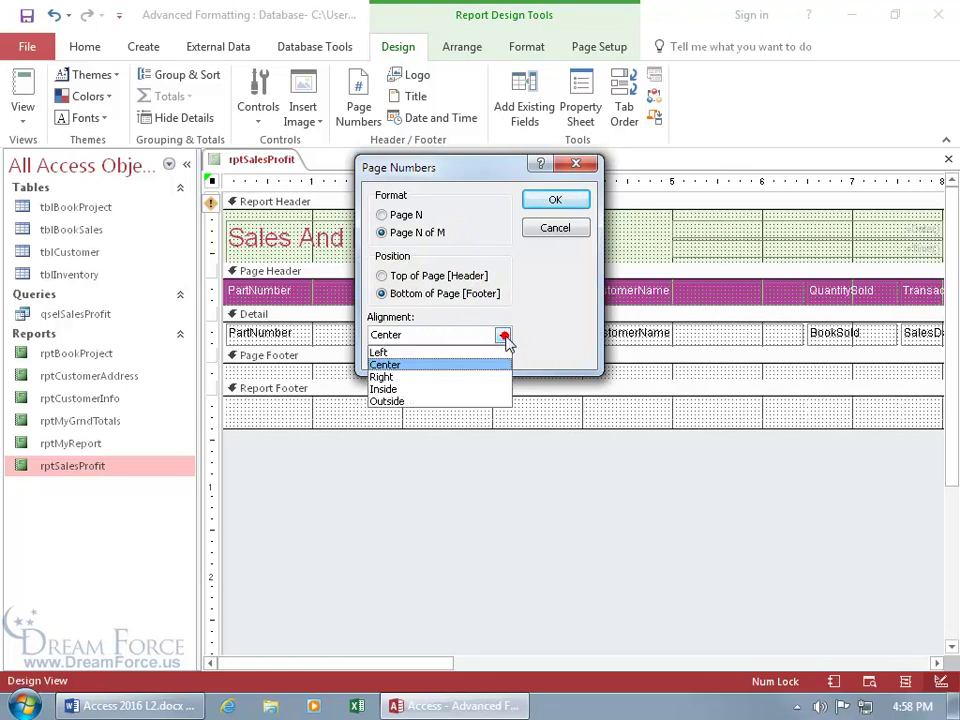
{"action": "left_click", "coordinate": [455, 377]}
{"action": "left_click", "coordinate": [565, 201]}
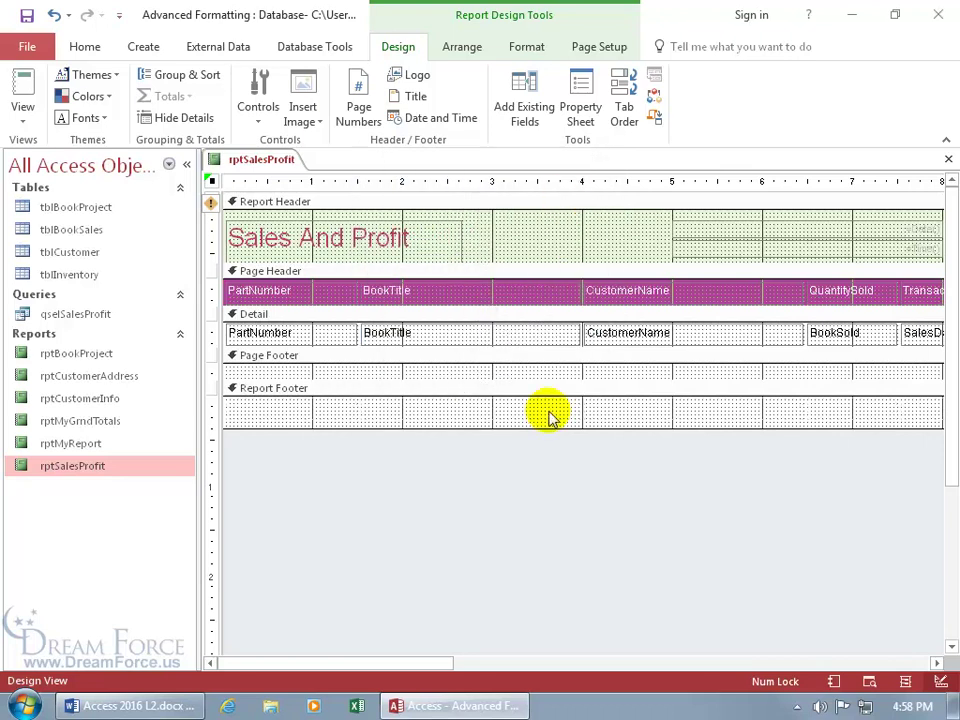
{"action": "left_click_drag", "start_coordinate": [370, 662], "coordinate": [810, 652]}
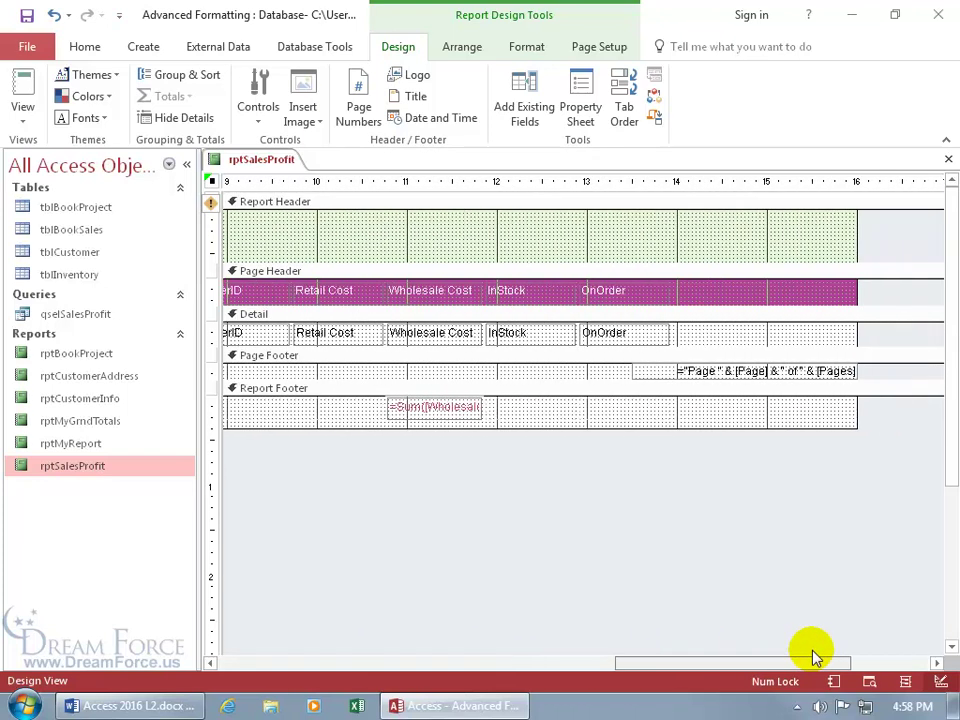
Format the page number control in the Page Footer as bold with the Comic Sans MS font
{"action": "left_click", "coordinate": [735, 371]}
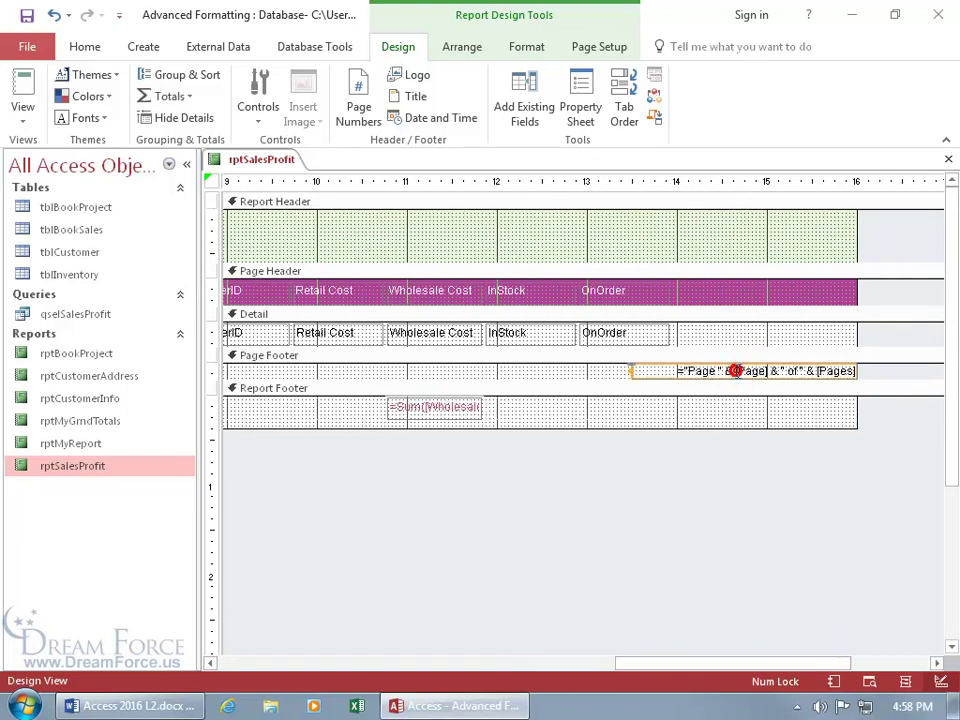
{"action": "left_click", "coordinate": [526, 46]}
{"action": "left_click", "coordinate": [134, 111]}
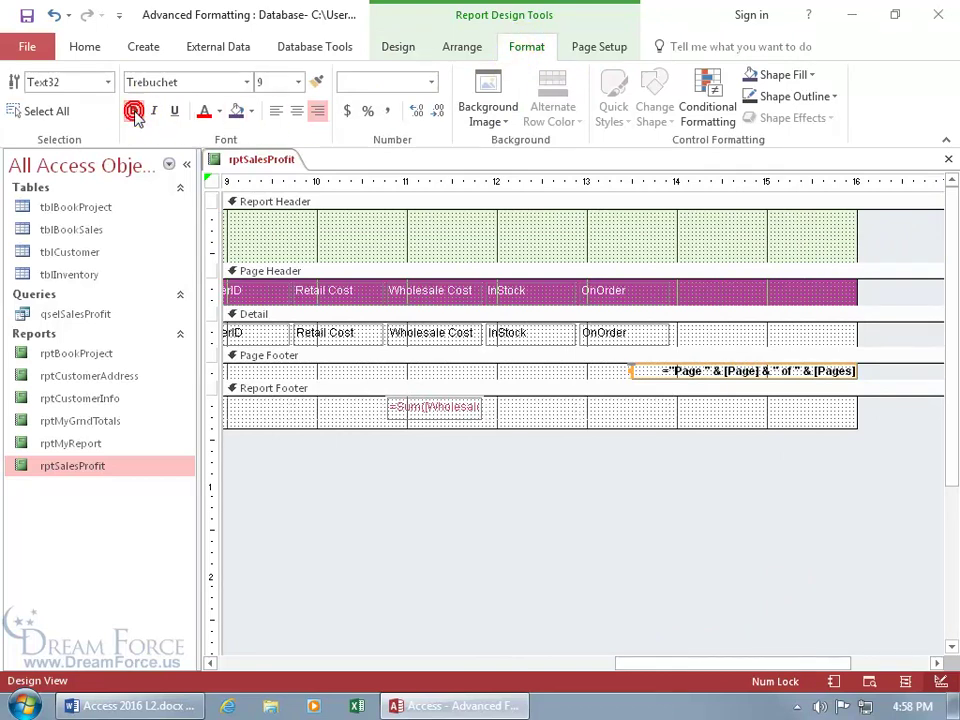
{"action": "left_click", "coordinate": [194, 84]}
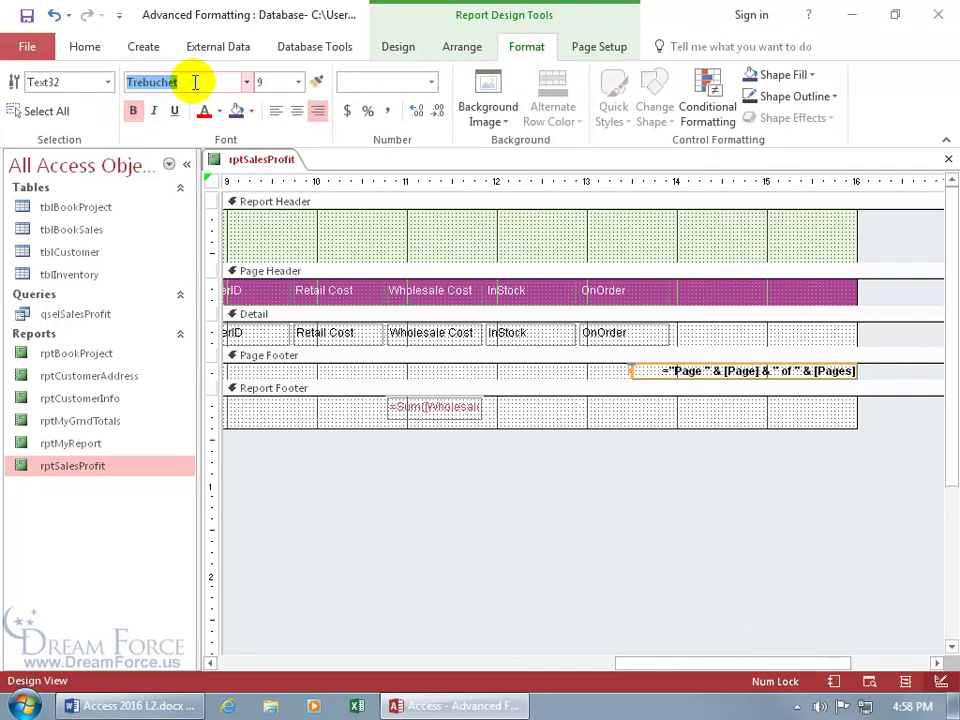
{"action": "type", "text": "Comic Sans MS"}
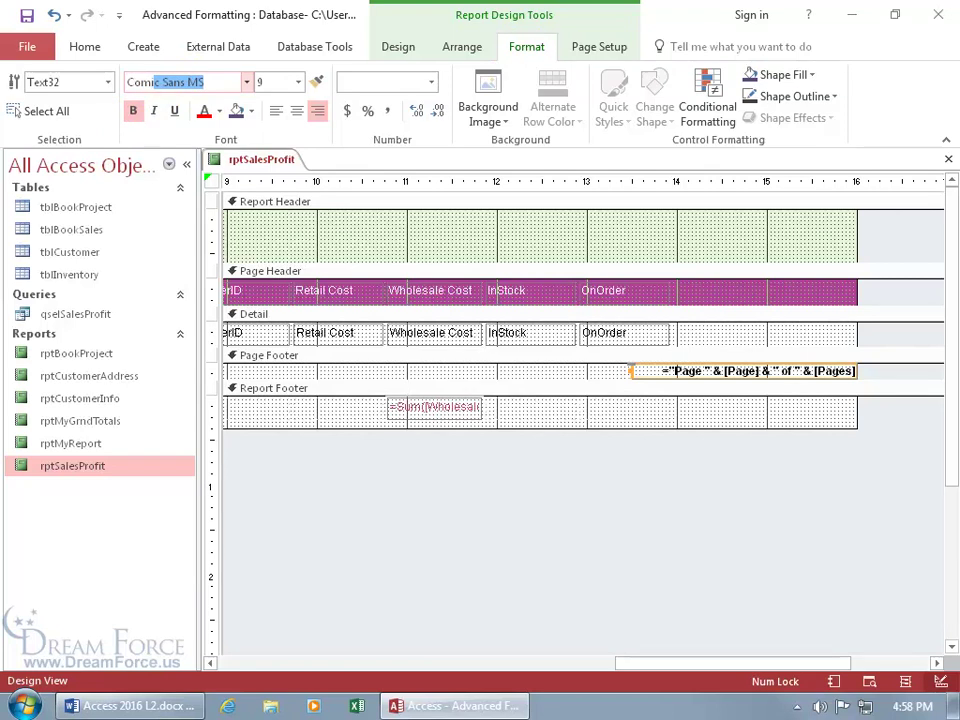
{"action": "key", "text": "Return"}
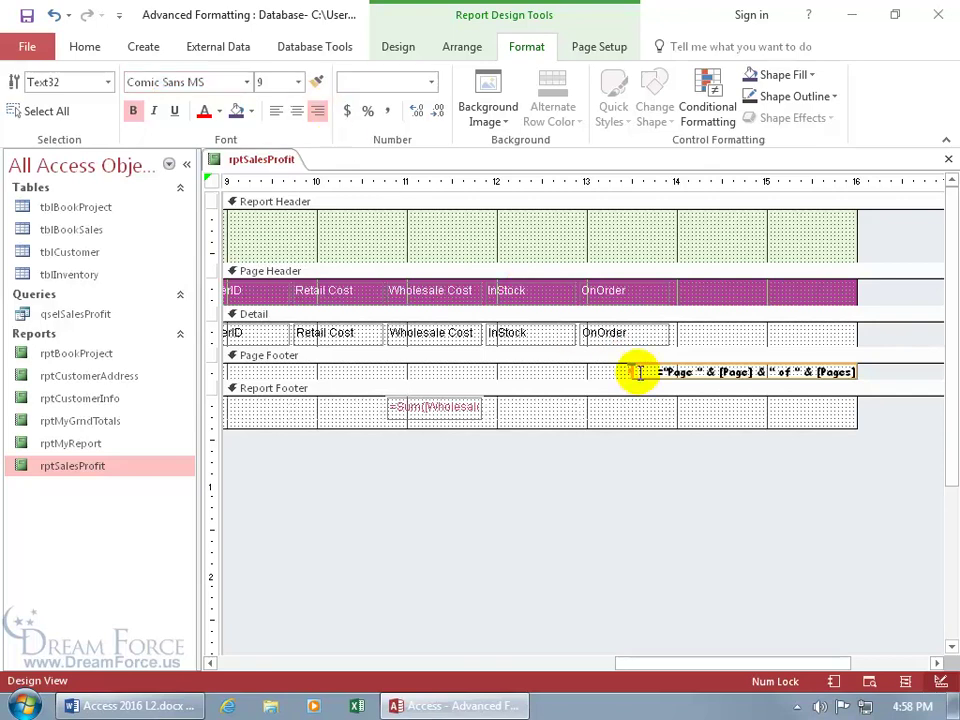
Open rptSalesProfit in Print Preview and check the footer area on the first two pages for the page number
{"action": "right_click", "coordinate": [266, 160]}
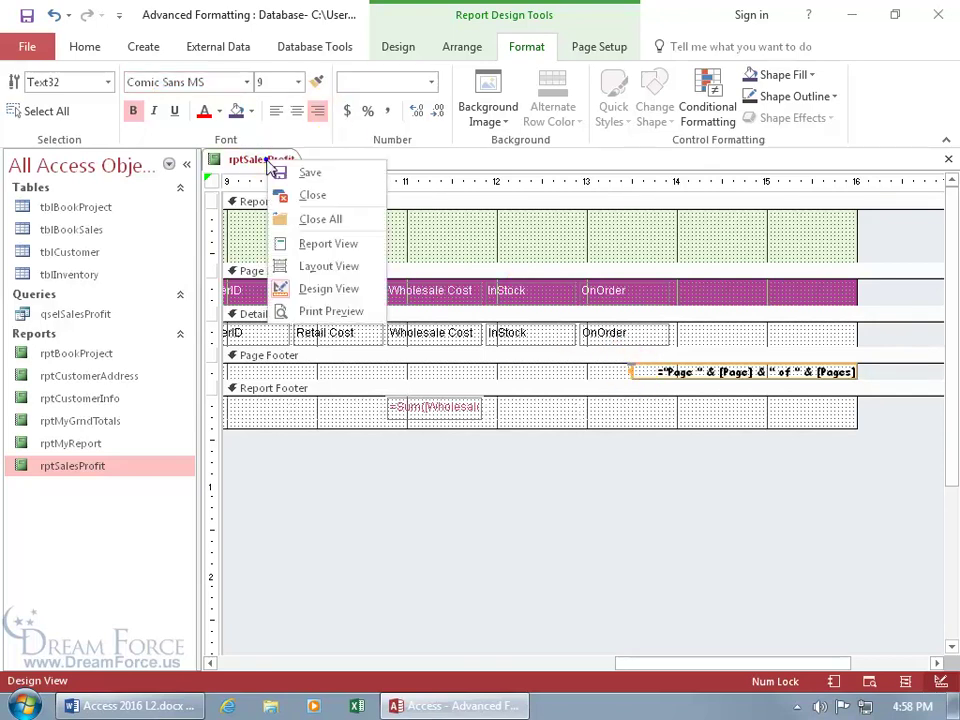
{"action": "left_click", "coordinate": [316, 311]}
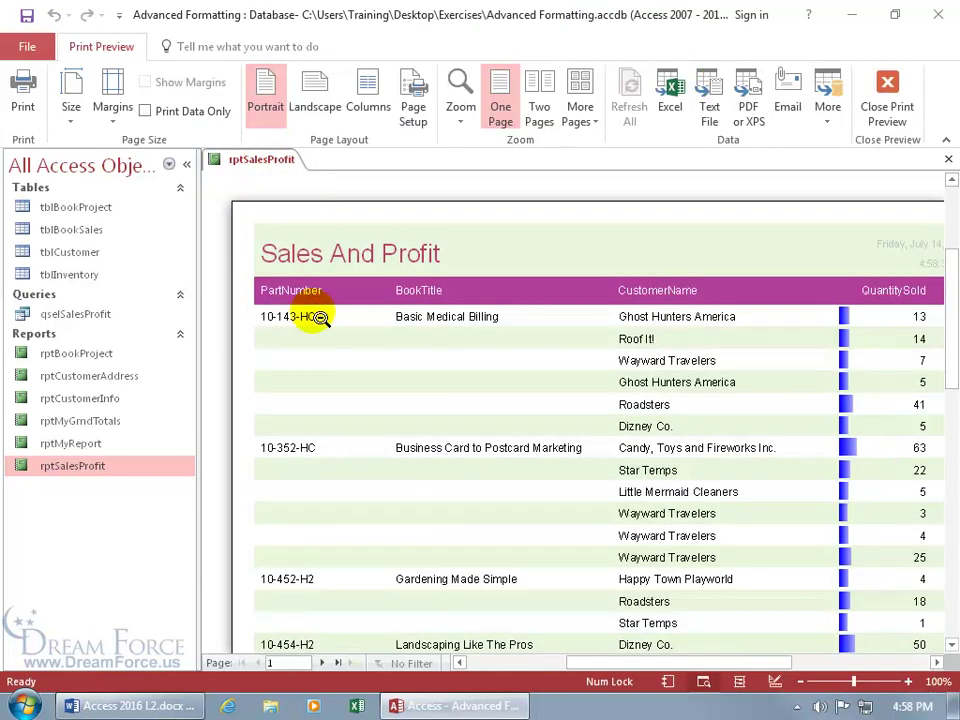
{"action": "left_click", "coordinate": [553, 329]}
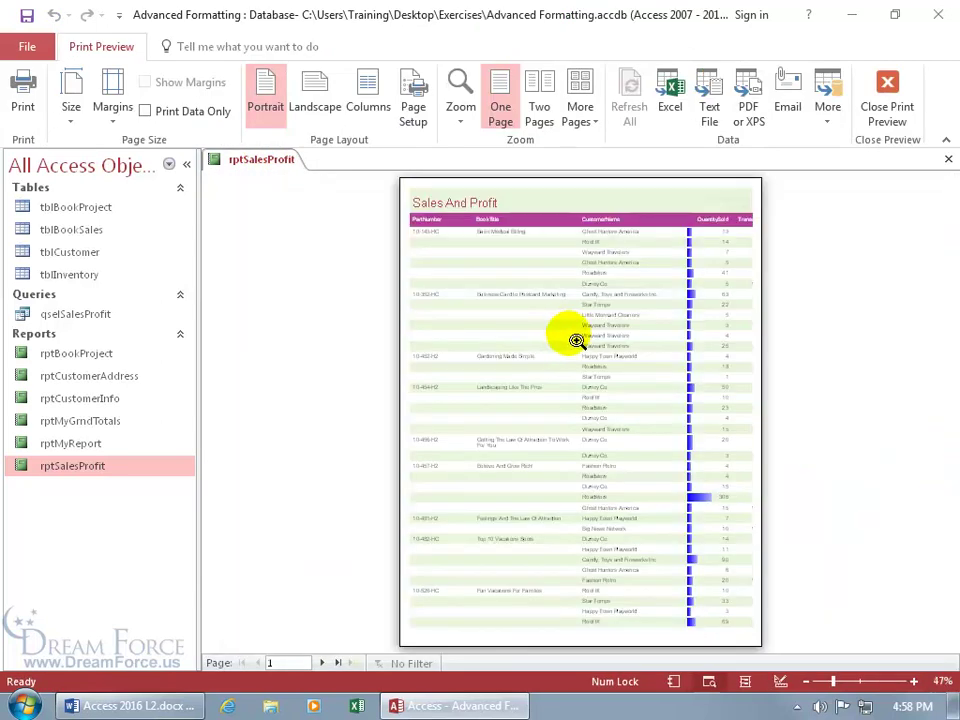
{"action": "left_click", "coordinate": [718, 634]}
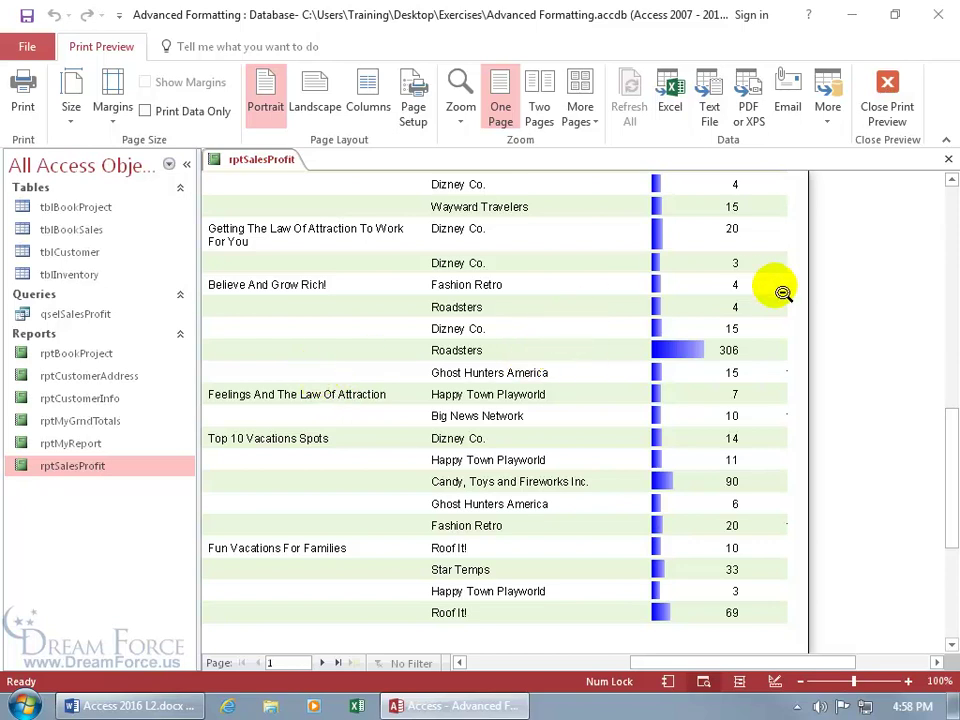
{"action": "left_click", "coordinate": [321, 662]}
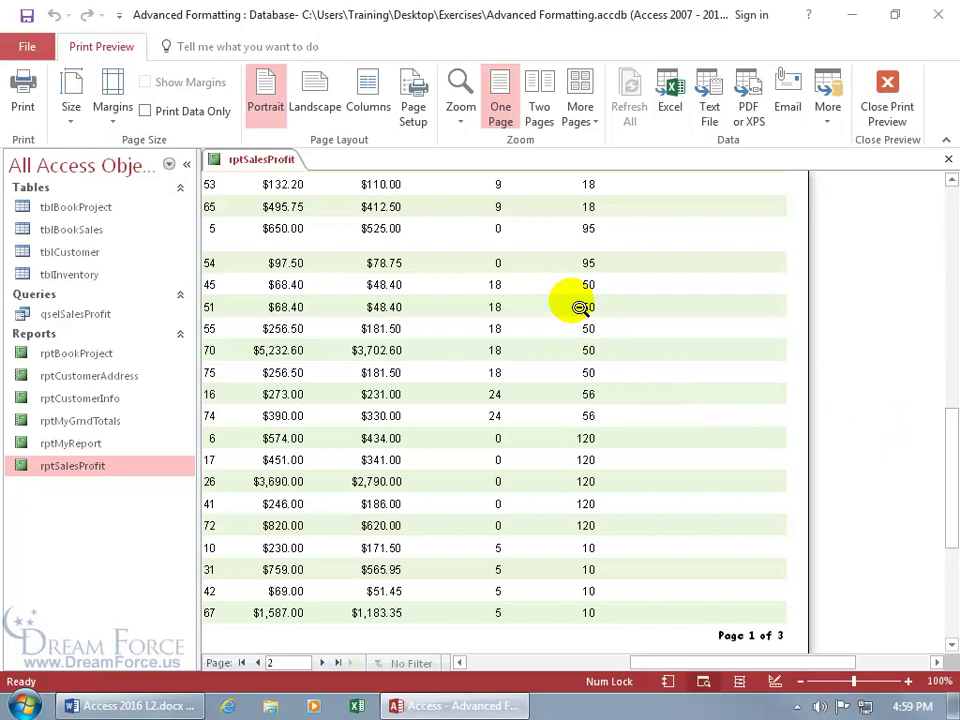
Switch rptSalesProfit to Layout View and narrow the PartNumber and BookTitle columns close to their text, letting longer titles wrap
{"action": "right_click", "coordinate": [260, 196]}
{"action": "left_click", "coordinate": [315, 228]}
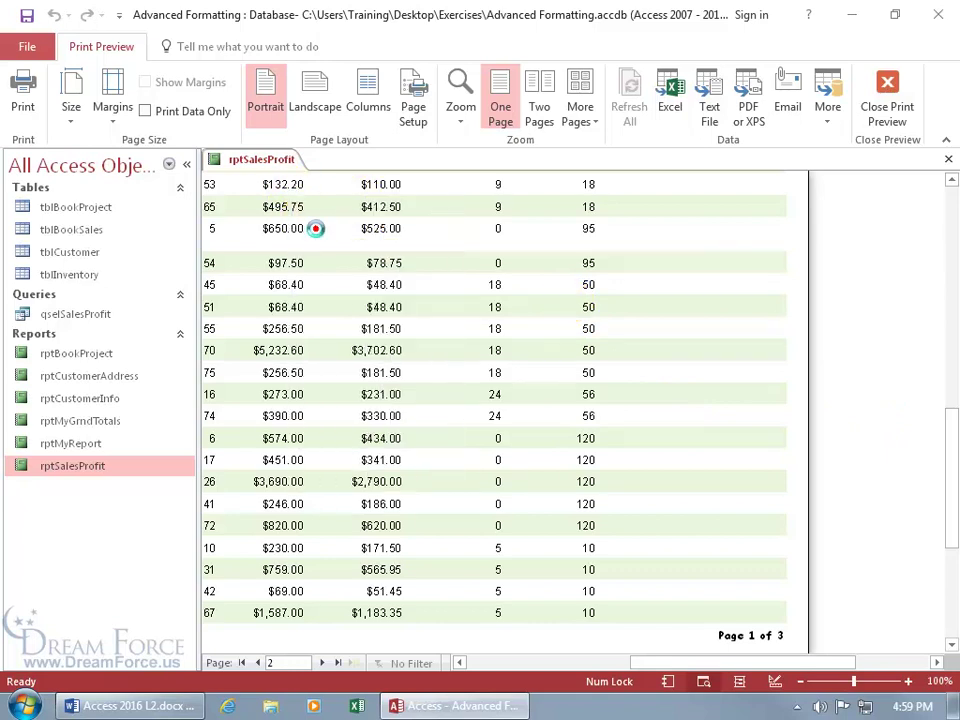
{"action": "left_click_drag", "start_coordinate": [358, 271], "coordinate": [300, 280]}
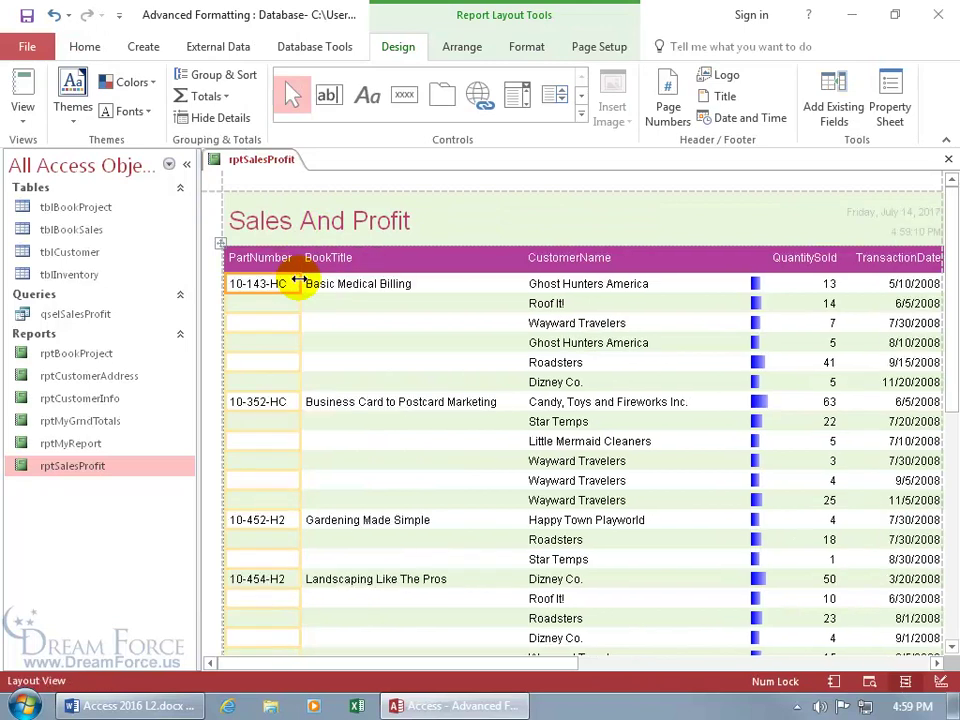
{"action": "left_click", "coordinate": [506, 285]}
{"action": "left_click_drag", "start_coordinate": [520, 285], "coordinate": [452, 288]}
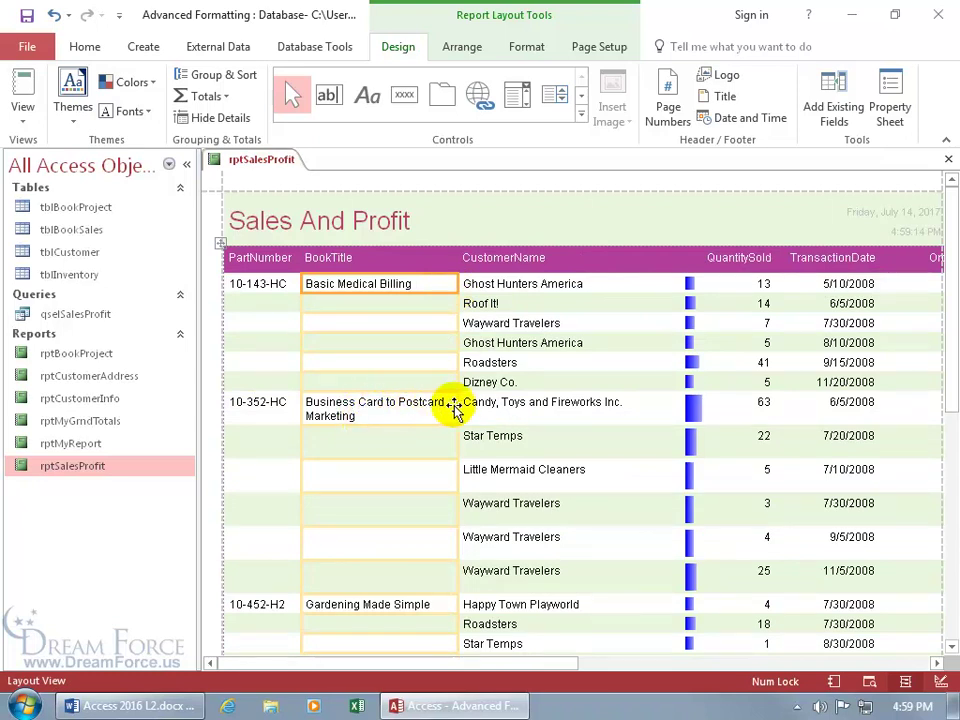
{"action": "left_click_drag", "start_coordinate": [456, 402], "coordinate": [425, 403]}
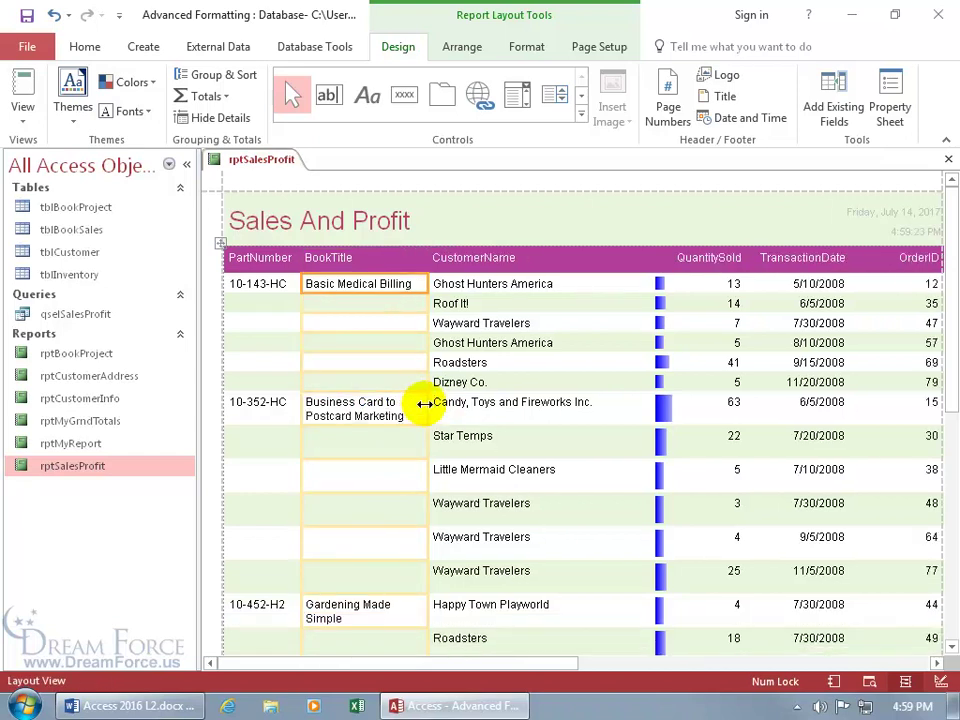